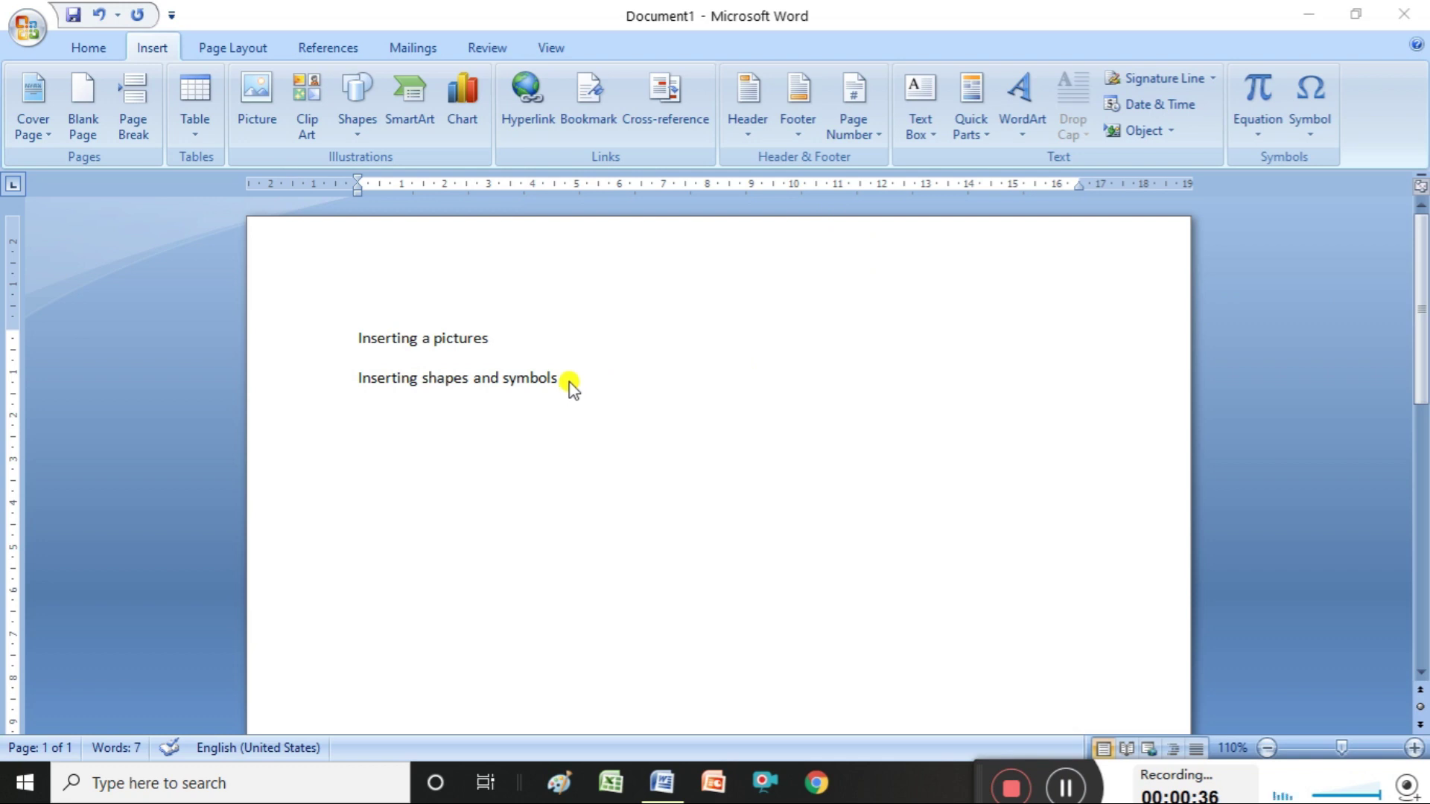
- Replace the two text lines with the "tally image" picture from the Saved Pictures folder
left_click_drag(572, 386, 400, 306)
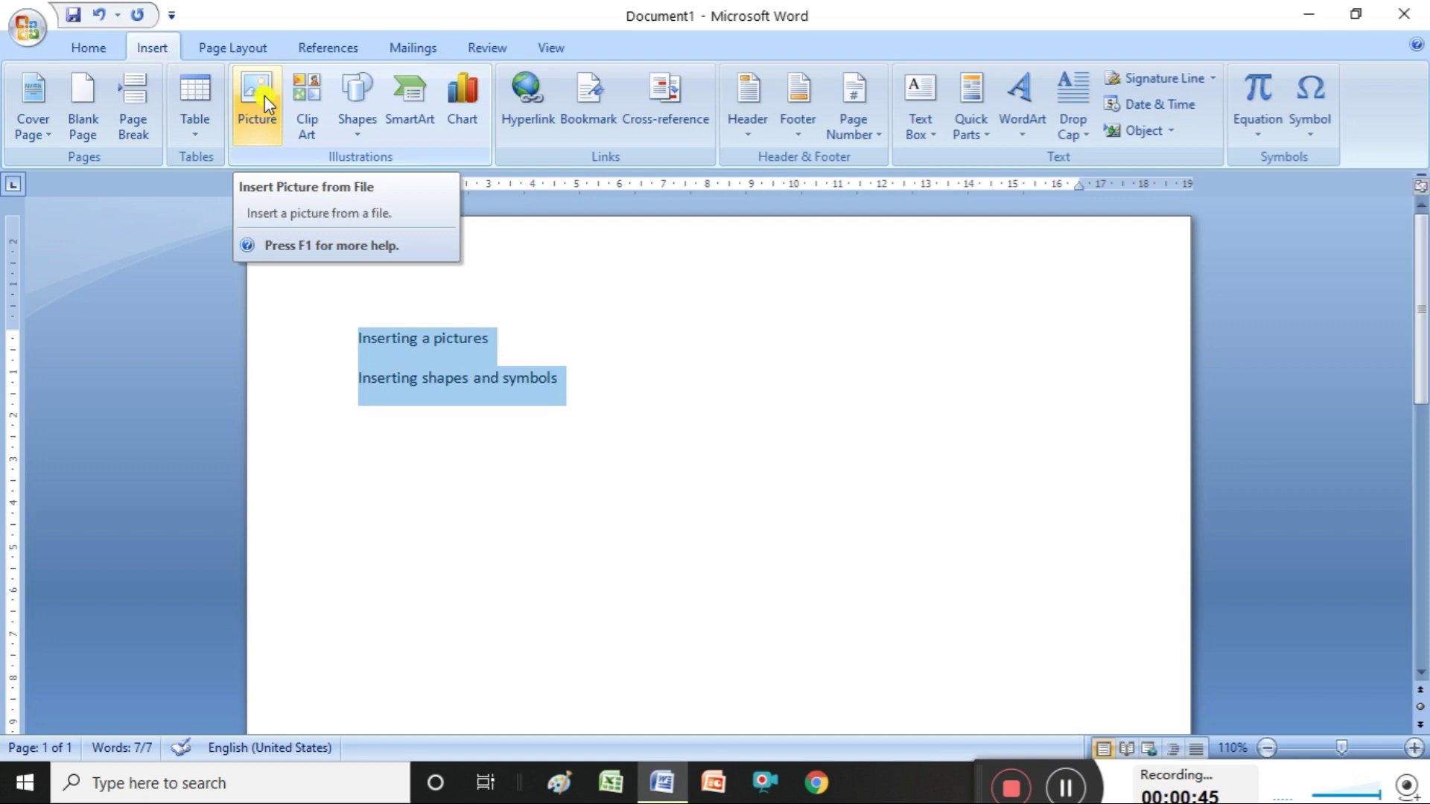
left_click(248, 80)
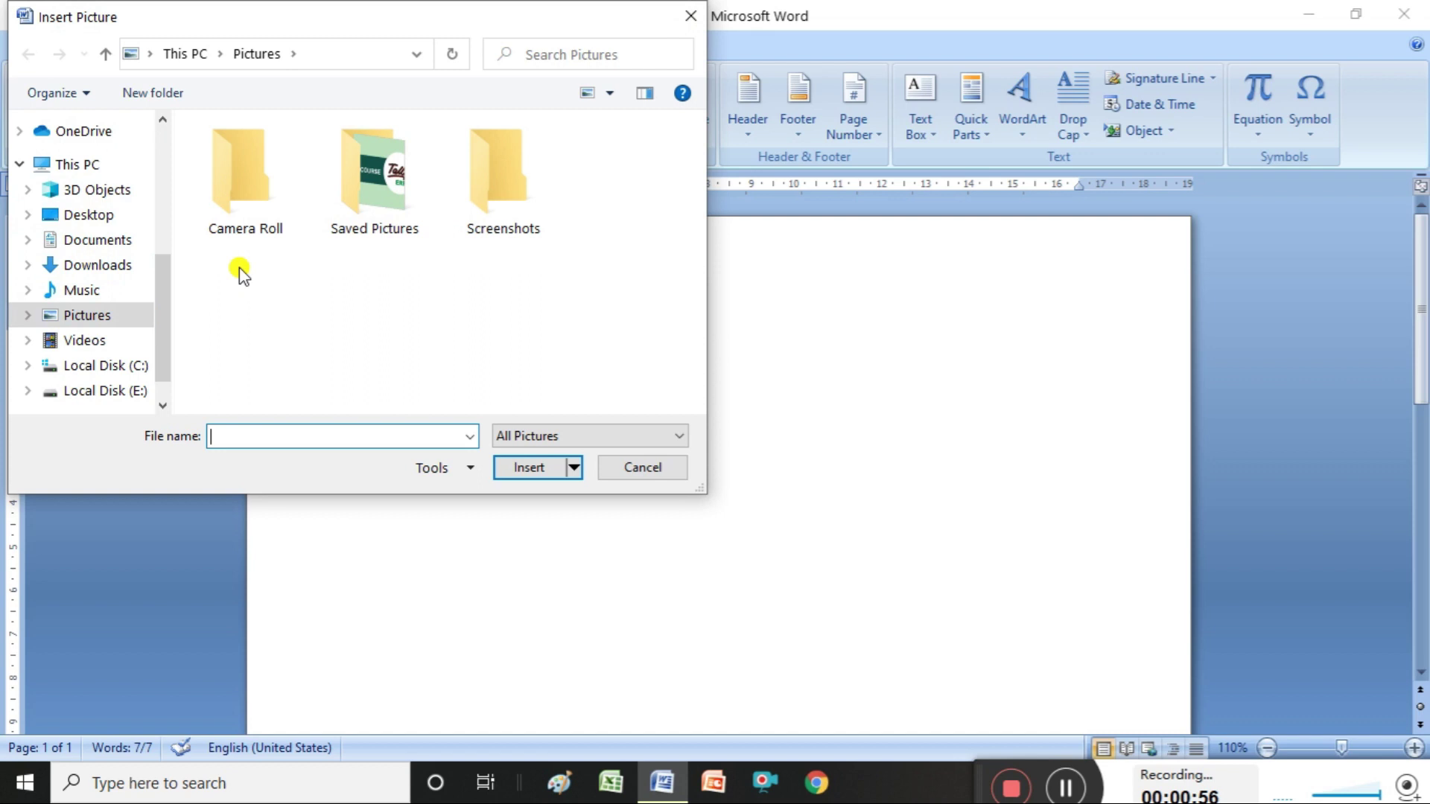
double_click(389, 183)
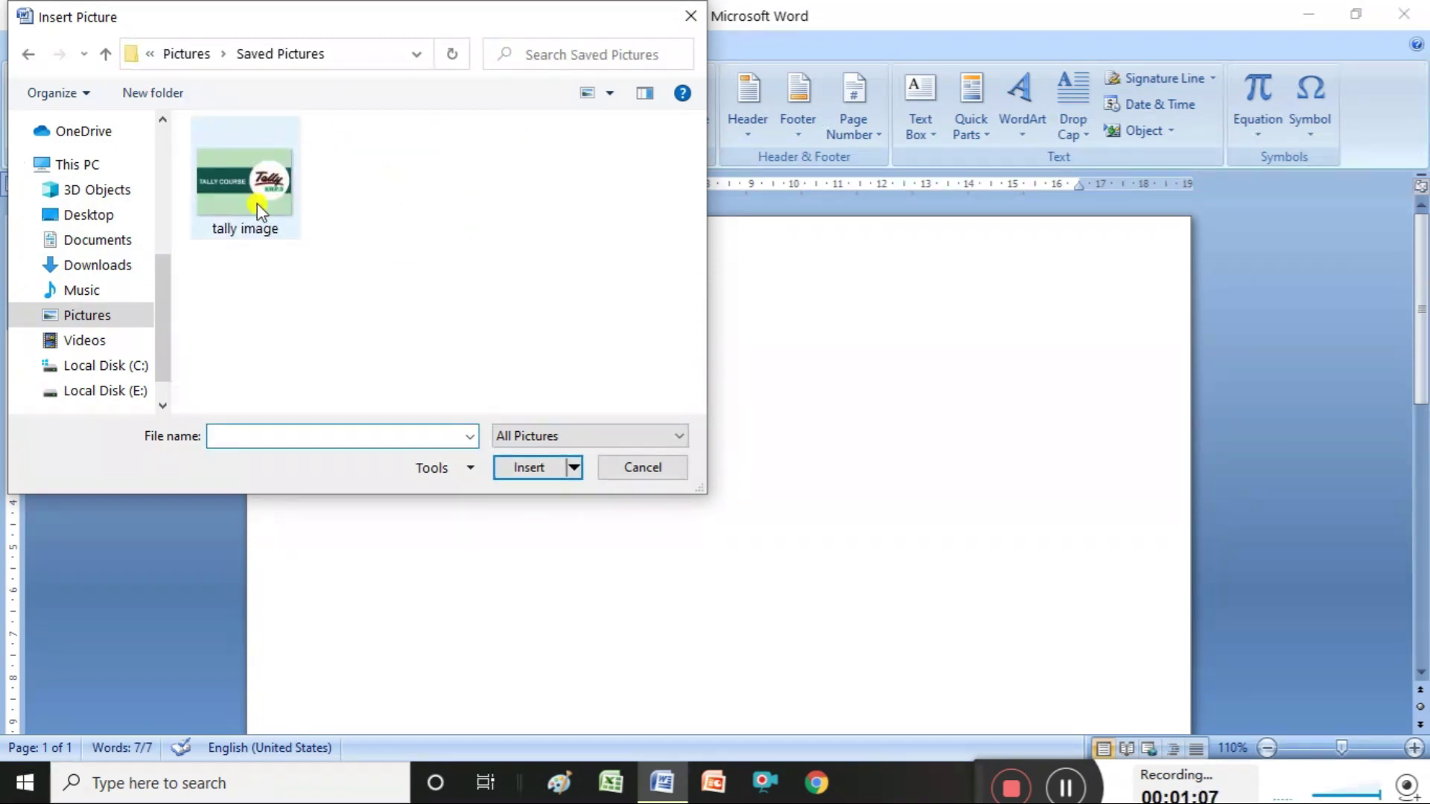
double_click(257, 205)
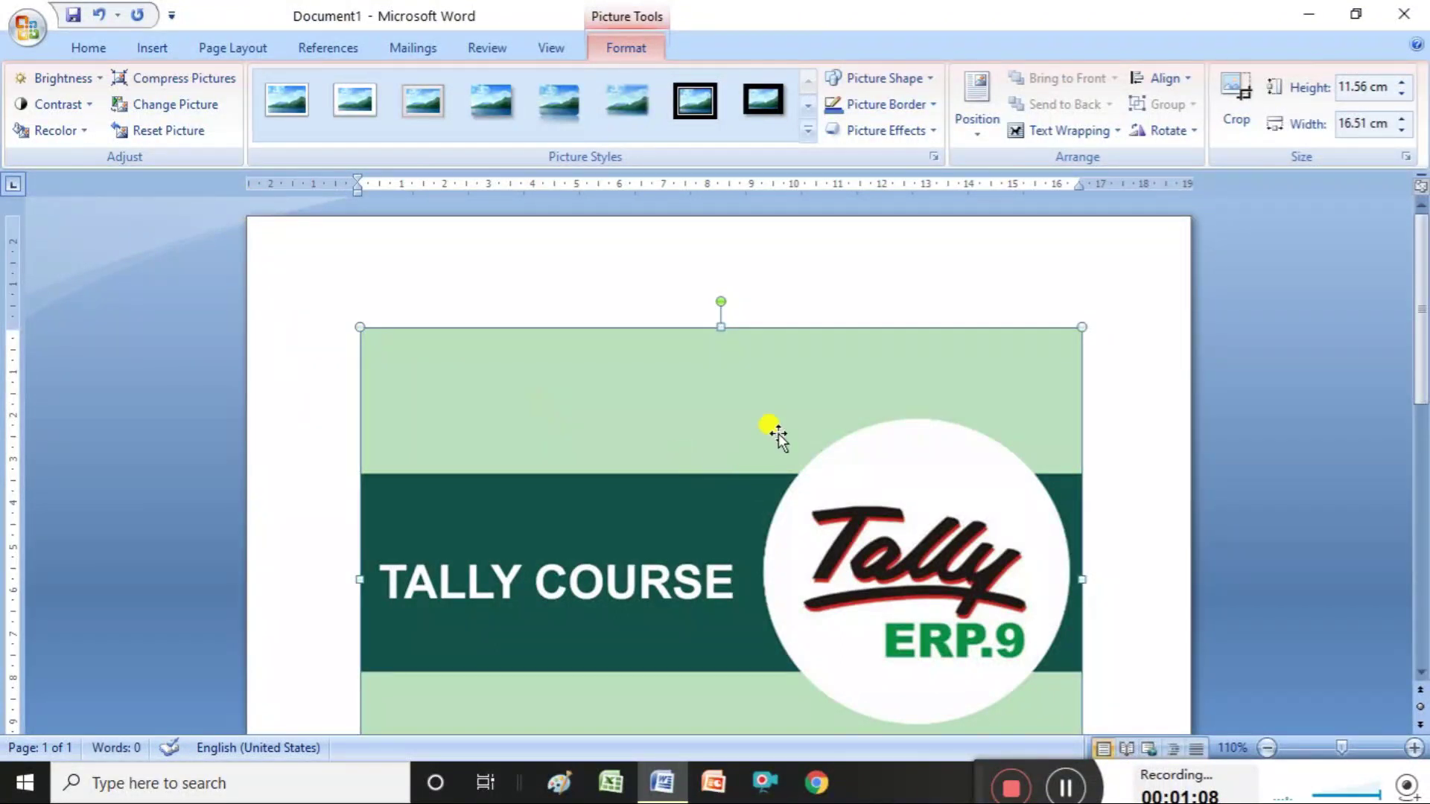
- Shrink the picture by its edges to about 9.5 cm high and 12.3 cm wide
left_click_drag(786, 429, 762, 346)
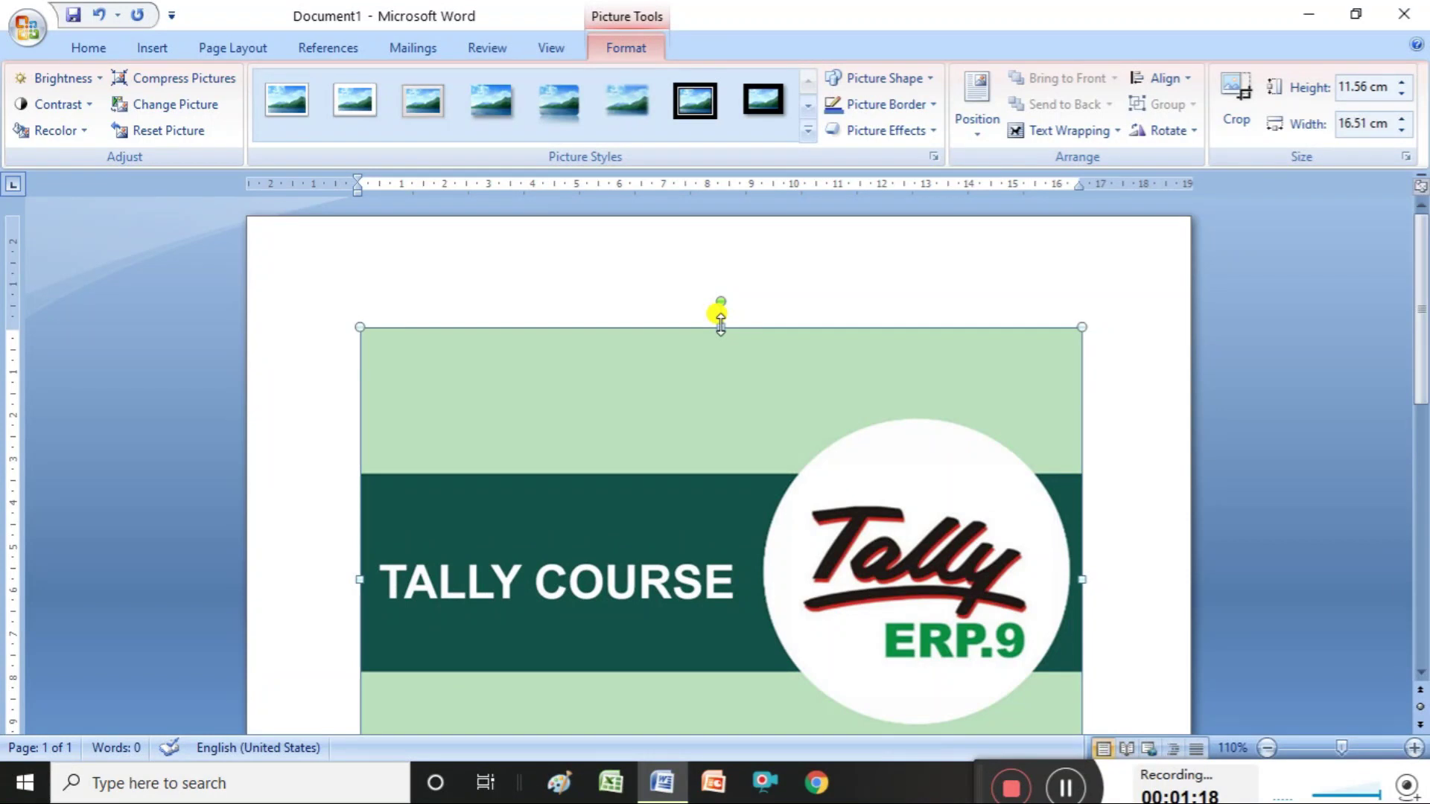
left_click_drag(720, 325, 727, 421)
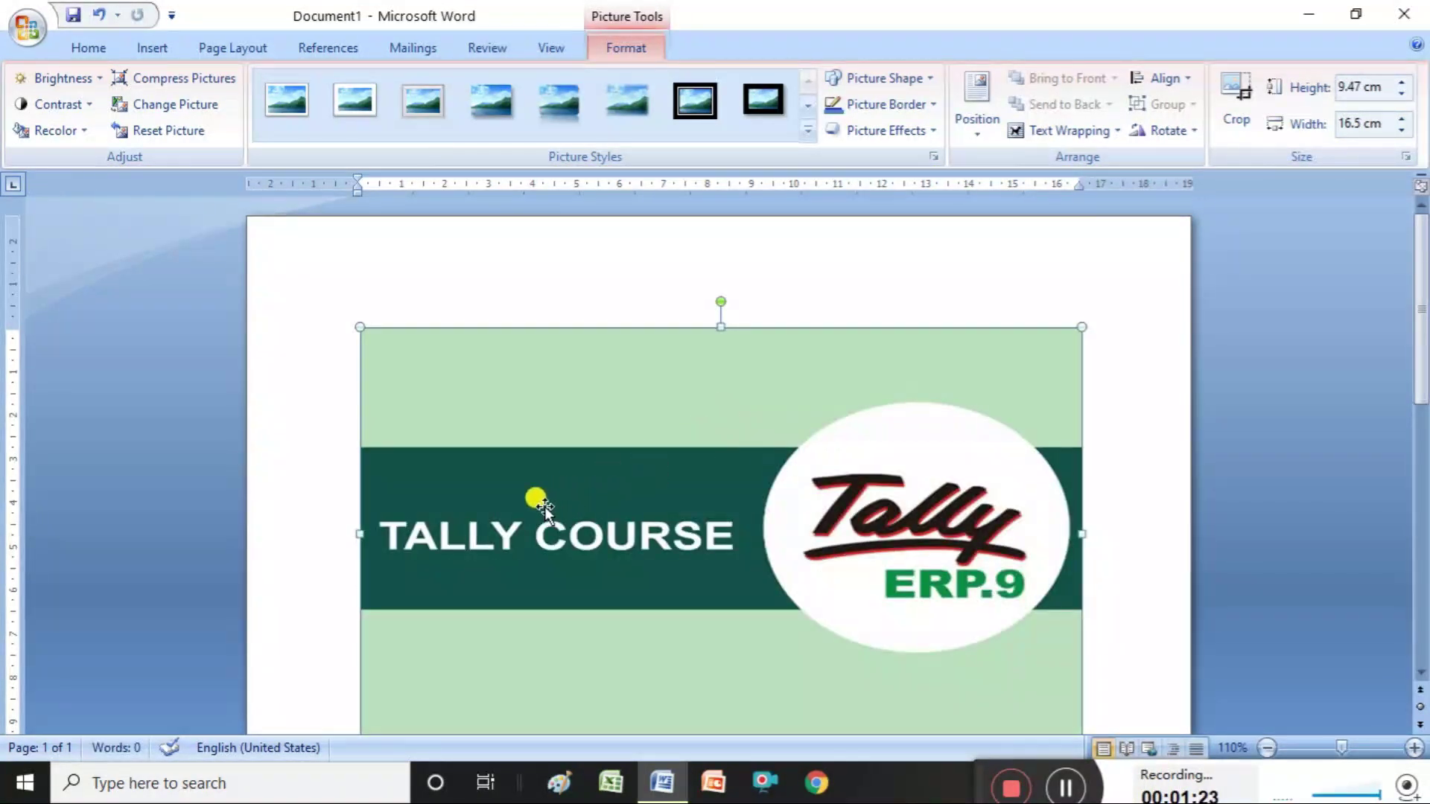
left_click_drag(359, 534, 542, 508)
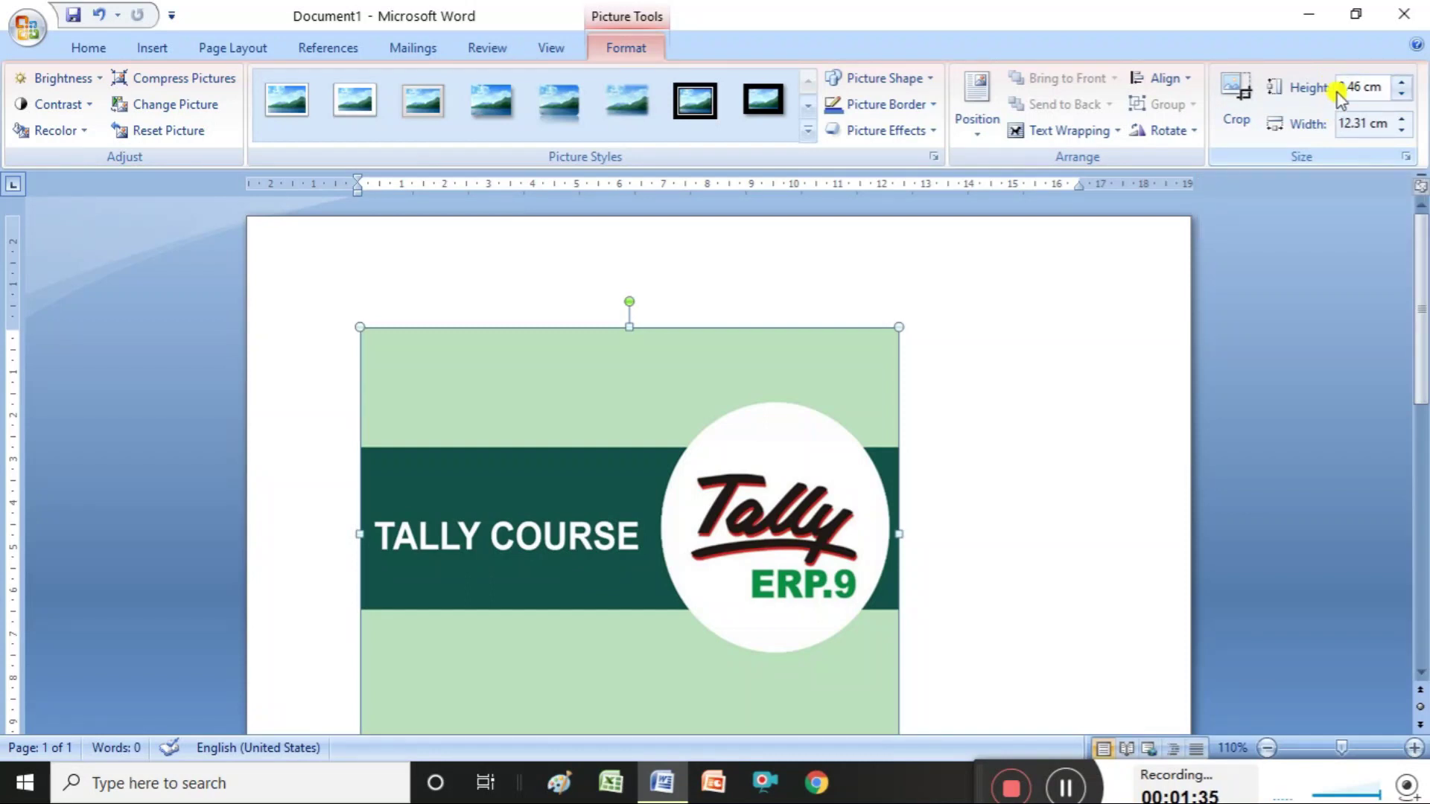
- Set the picture's height to 8.8 cm with its proportions kept
left_click(1404, 81)
left_click(1403, 82)
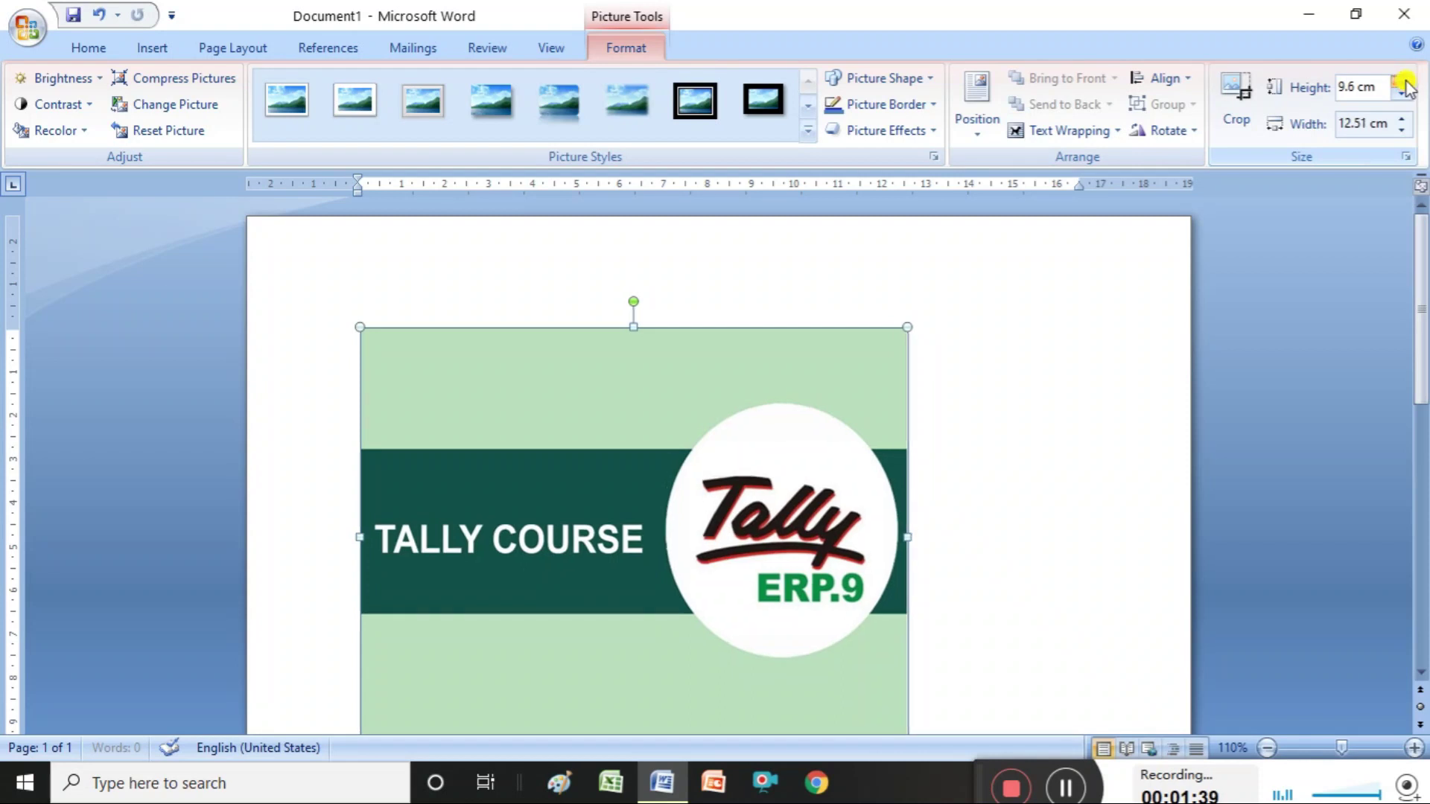
left_click(1402, 96)
left_click(1401, 96)
left_click(1401, 95)
left_click(1402, 95)
left_click(1402, 96)
left_click(1401, 96)
left_click(1401, 95)
left_click(1401, 95)
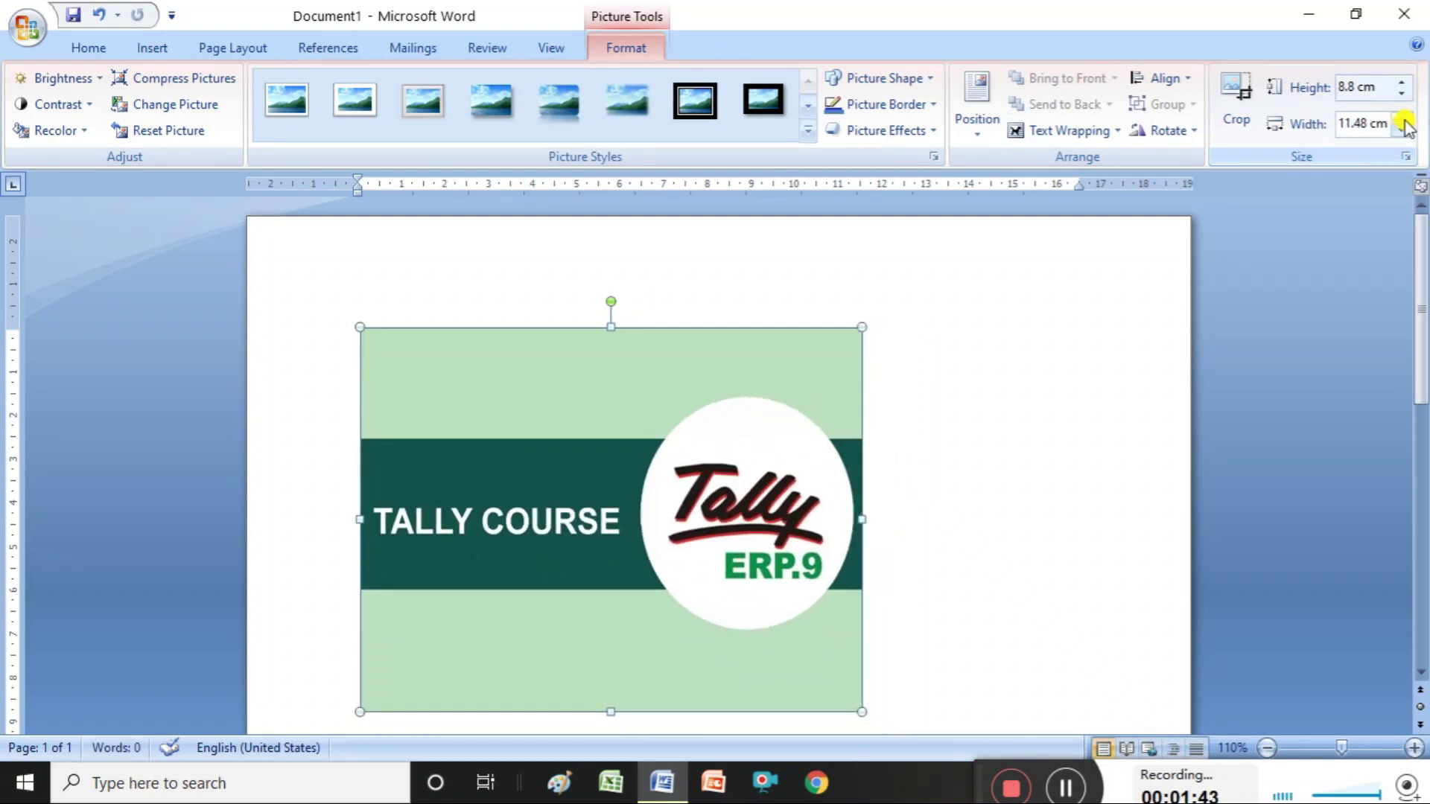
- Reduce the picture's width to 7.8 cm with its proportions kept
left_click(1402, 131)
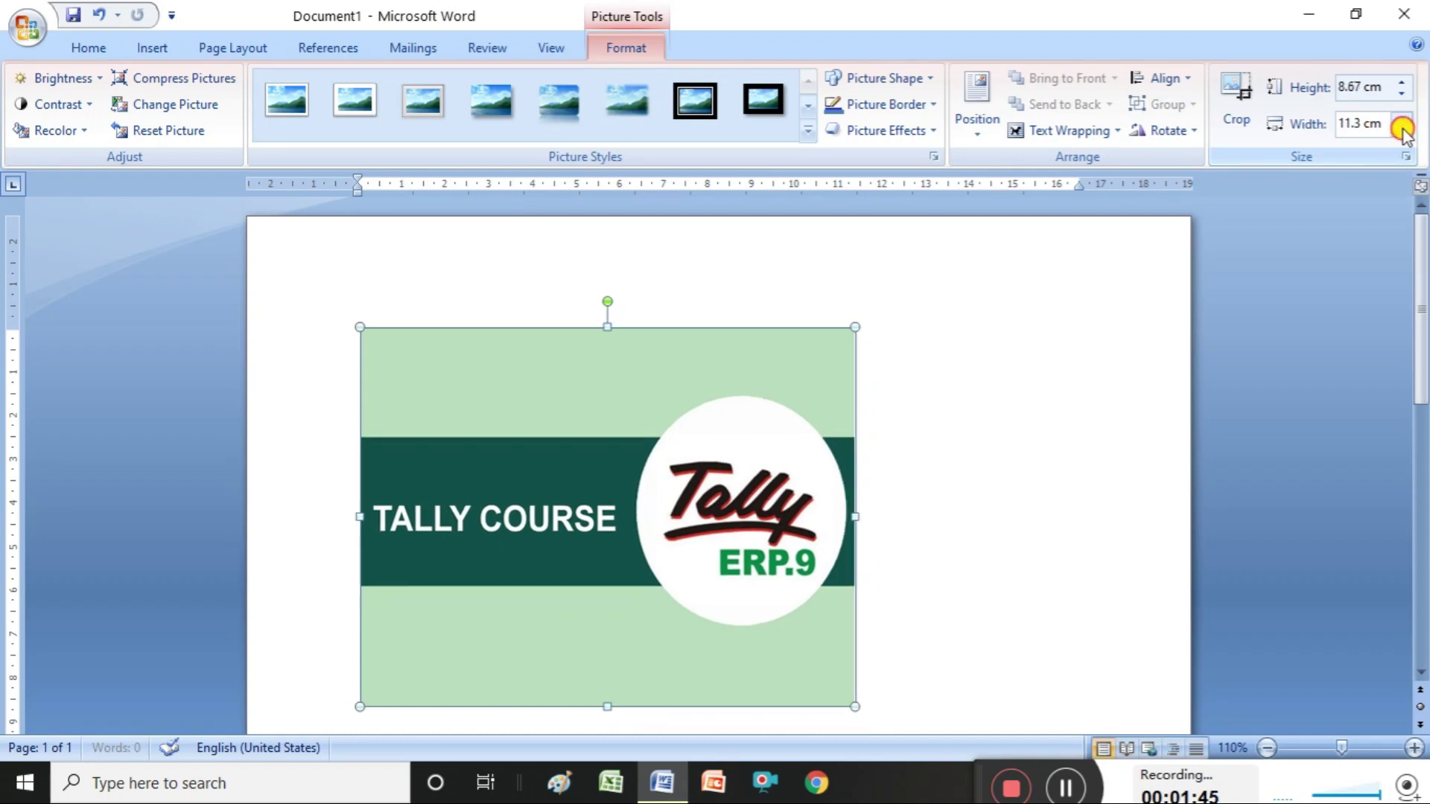
left_click(1402, 131)
left_click(1402, 131)
left_click(1402, 131)
left_click(1402, 131)
left_click(1402, 131)
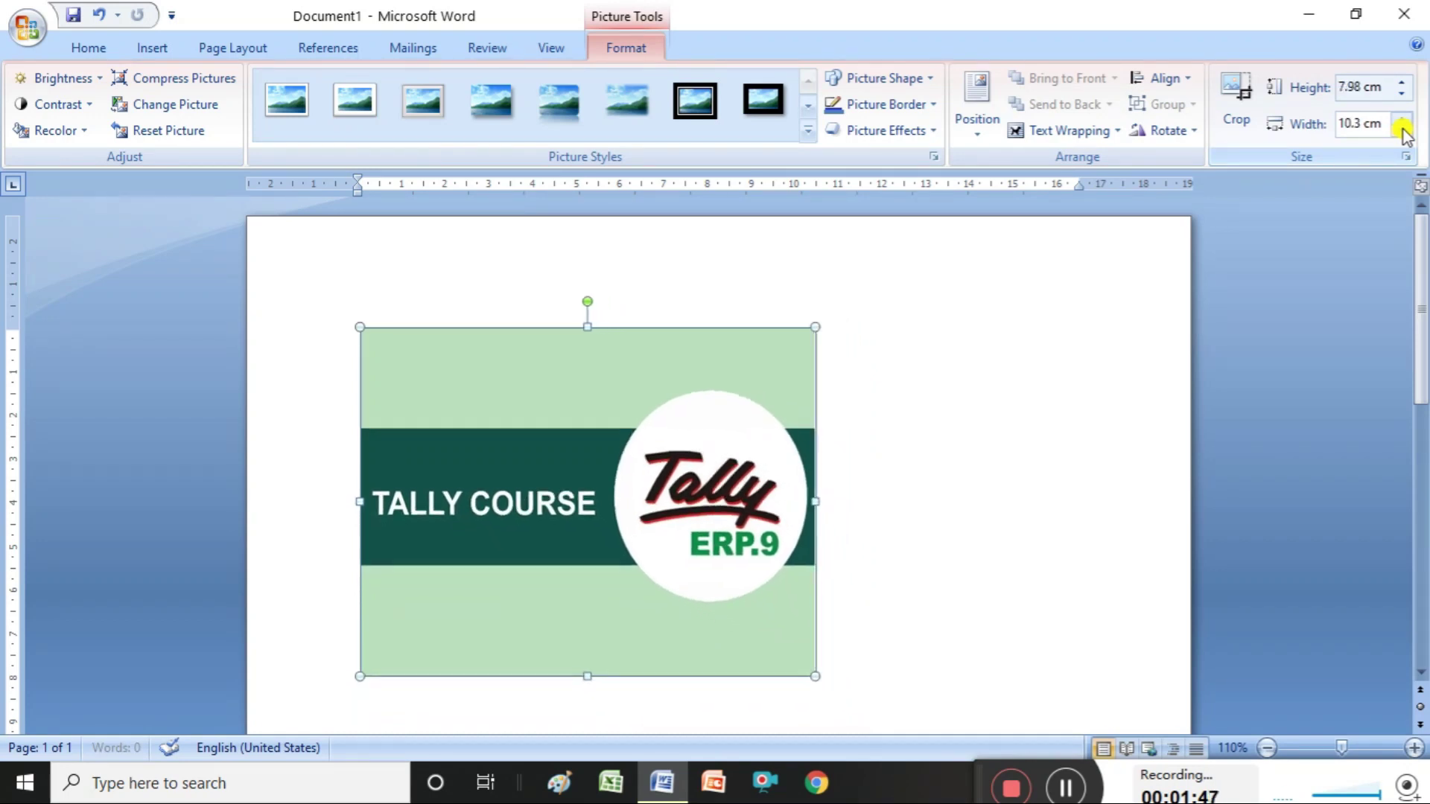
left_click(1402, 131)
left_click(1402, 131)
left_click(1402, 131)
left_click(1402, 131)
left_click(1402, 131)
left_click(1402, 131)
left_click(1402, 131)
left_click(1402, 131)
left_click(1402, 131)
left_click(1402, 131)
left_click(1403, 131)
left_click(1402, 131)
left_click(1402, 131)
left_click(1402, 131)
left_click(1402, 131)
left_click(1402, 131)
left_click(1402, 131)
left_click(1402, 131)
left_click(1402, 131)
left_click(1402, 131)
left_click(1403, 131)
left_click(1402, 131)
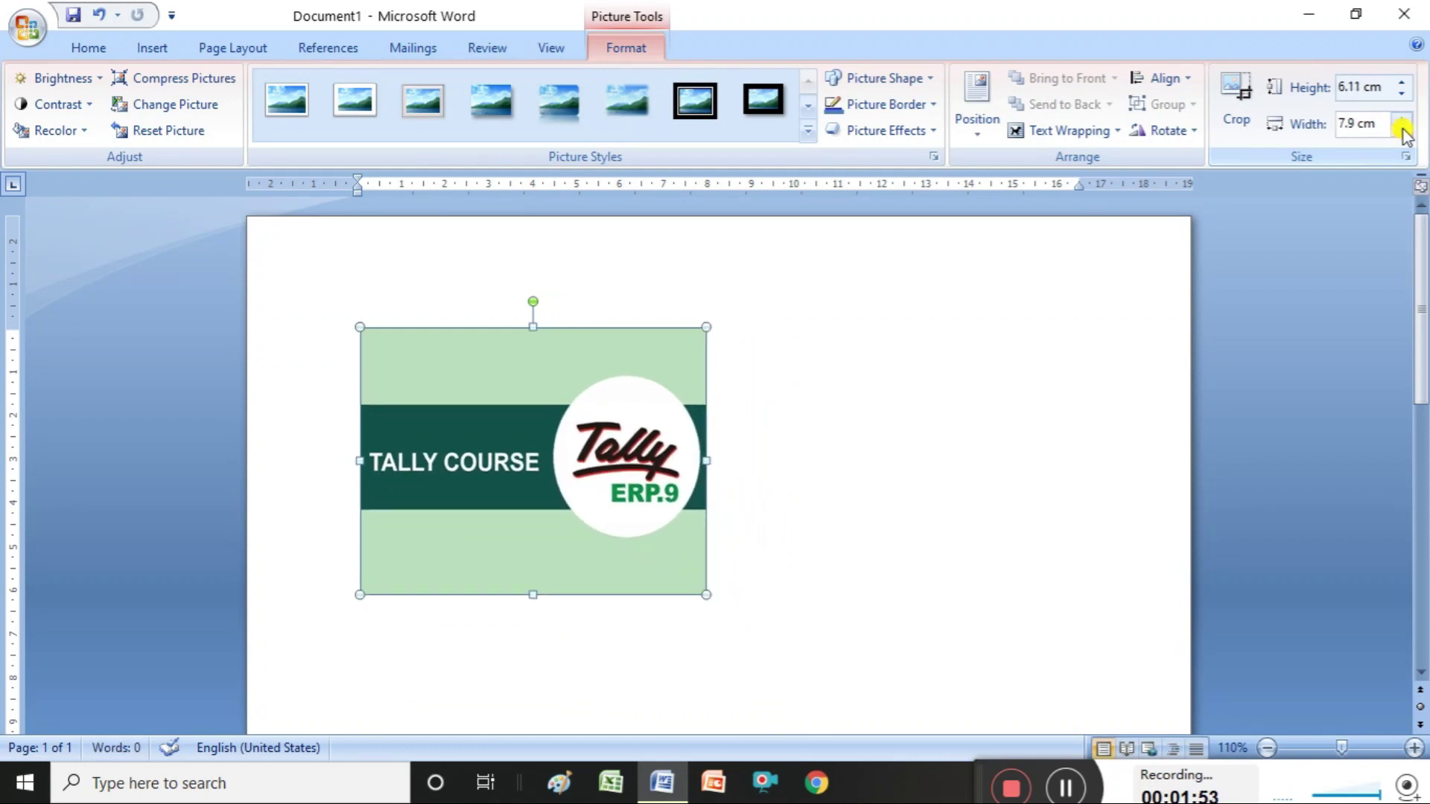
left_click(1402, 131)
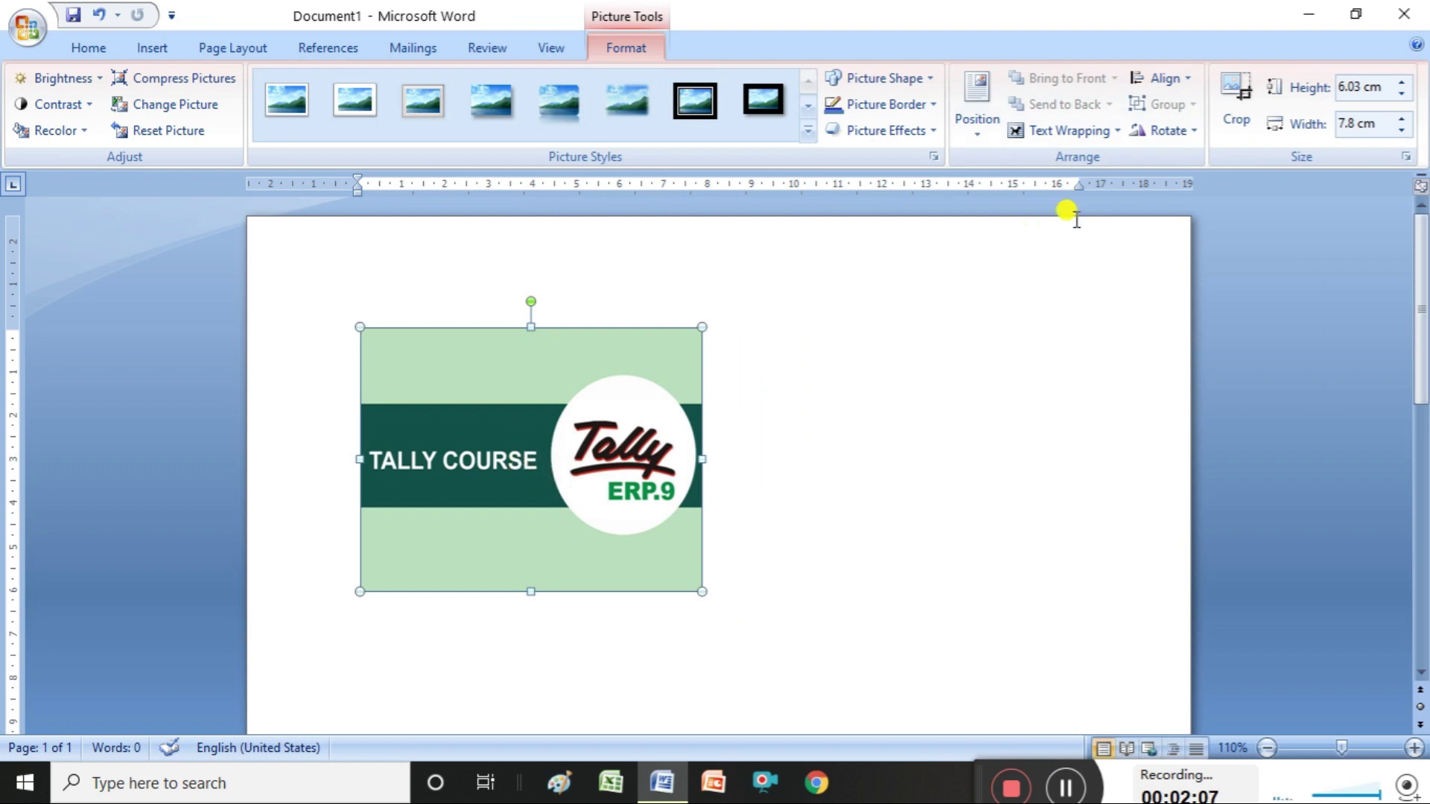
left_click(1199, 132)
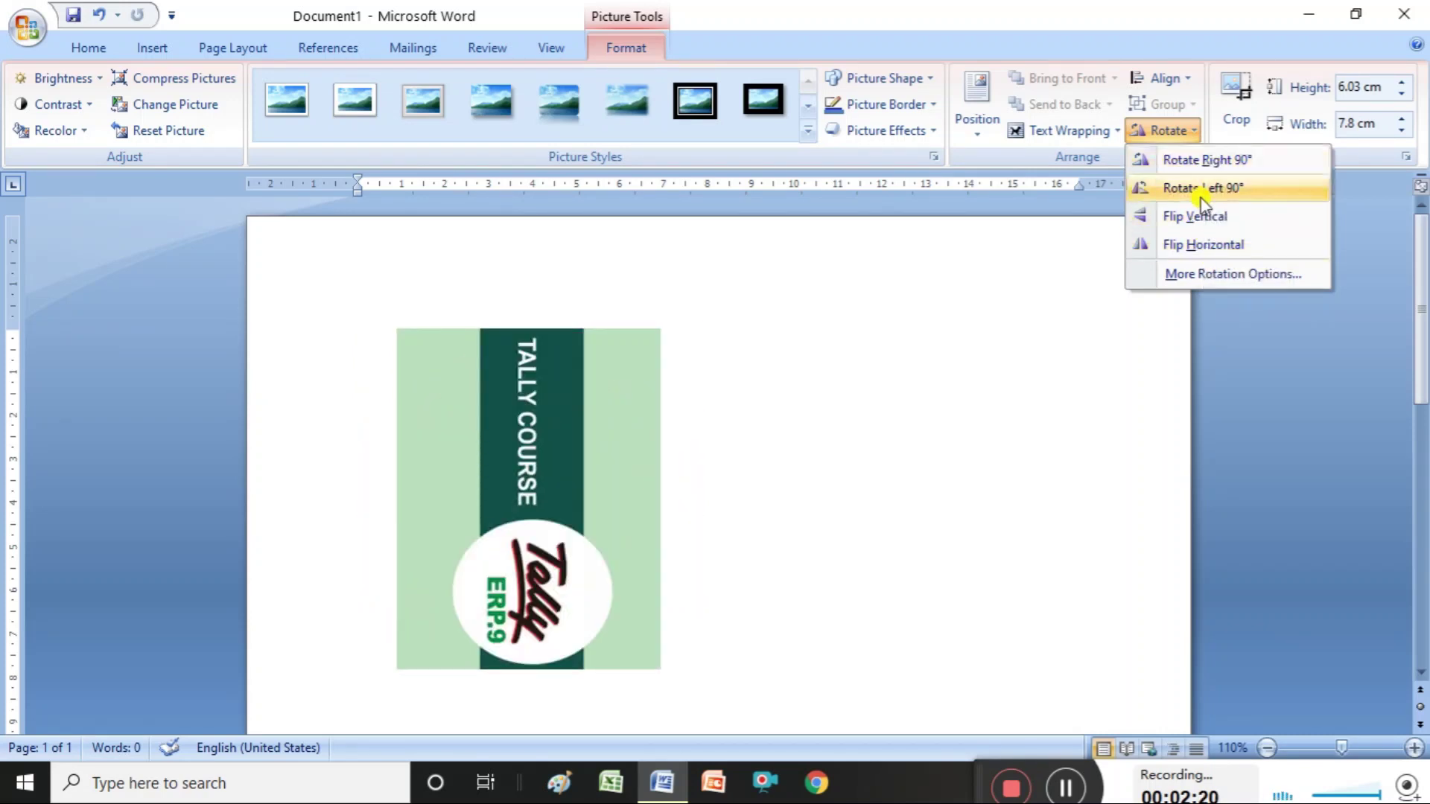
left_click(1019, 264)
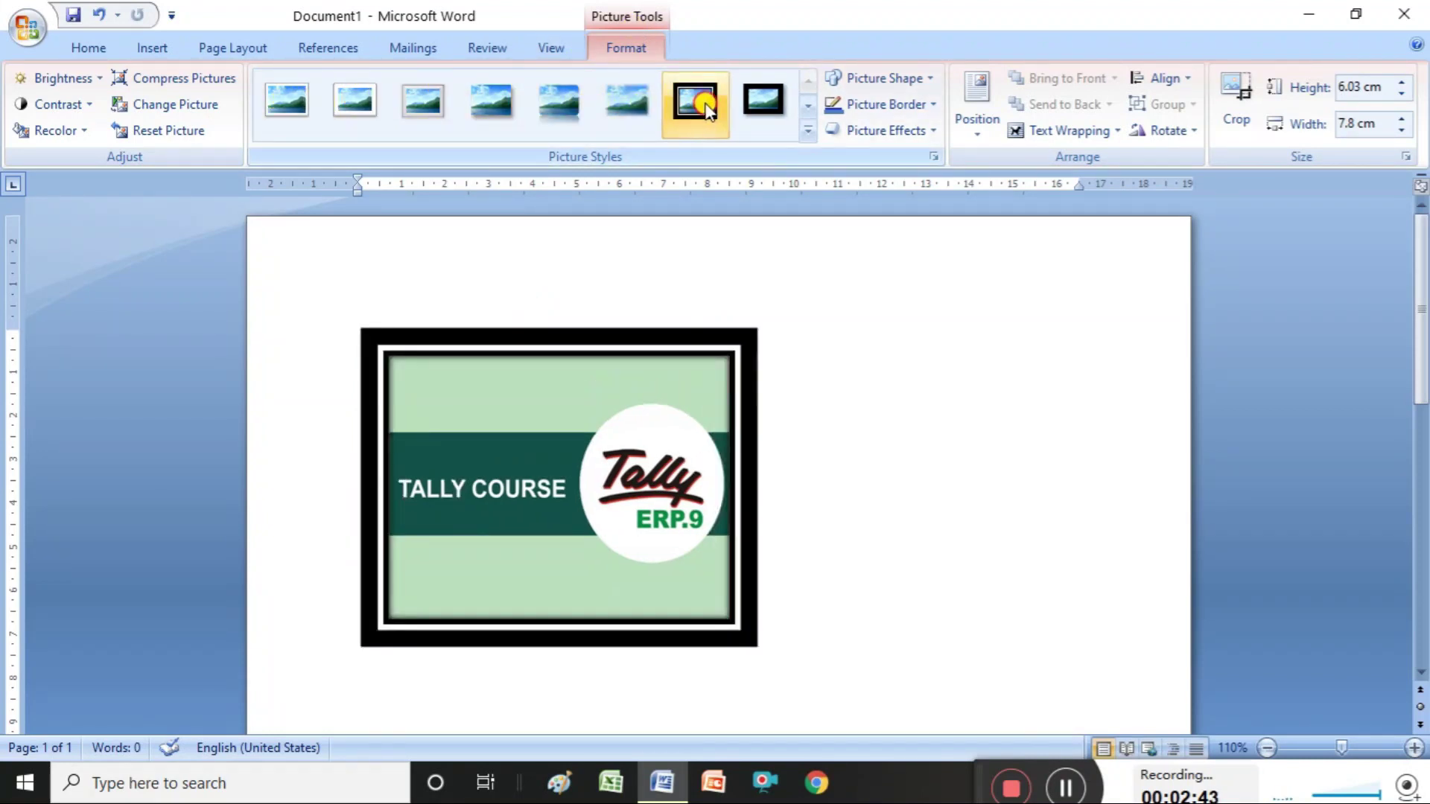
- Apply the moderate white frame style to the picture after trying the thick black matte and reflected rounded styles
left_click(763, 104)
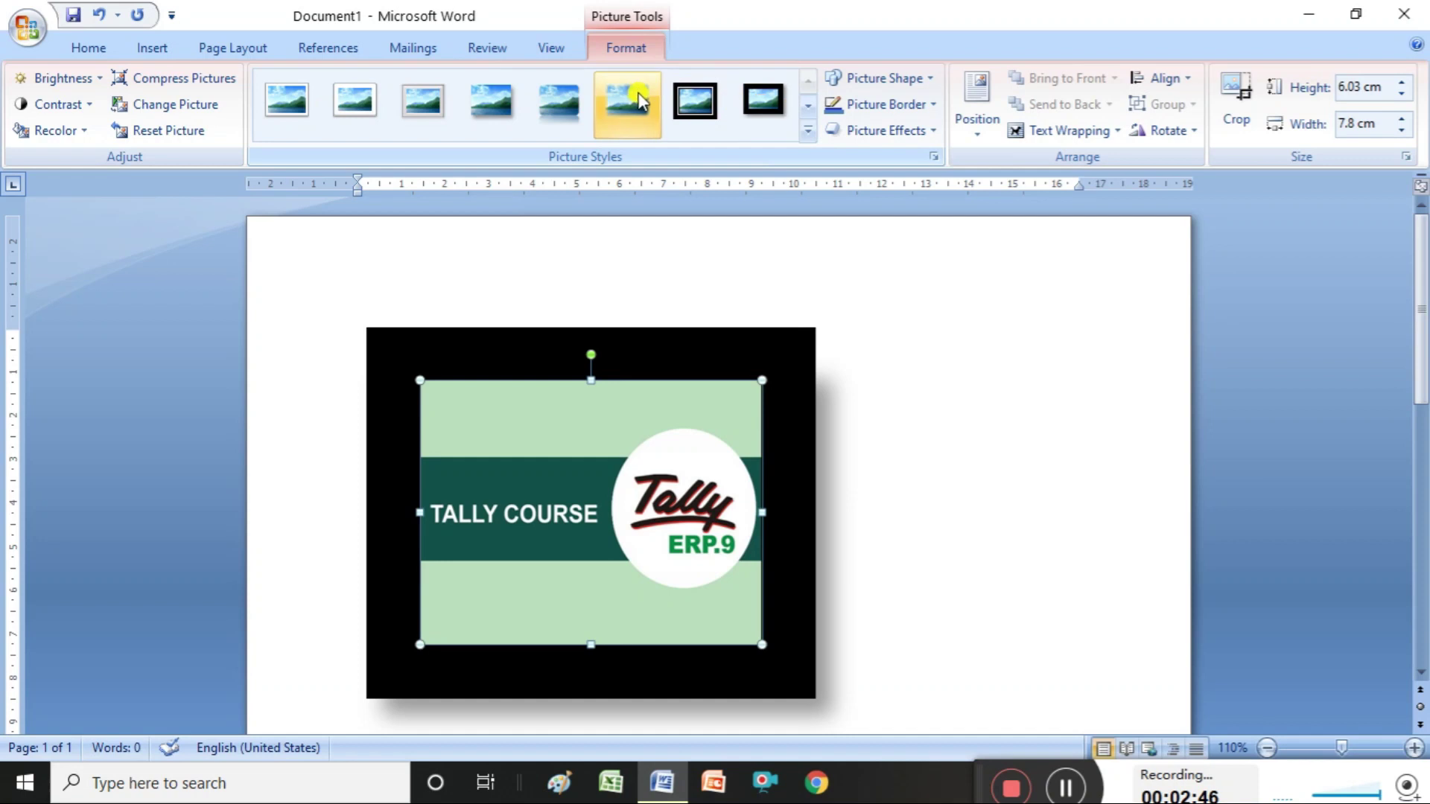
left_click(567, 98)
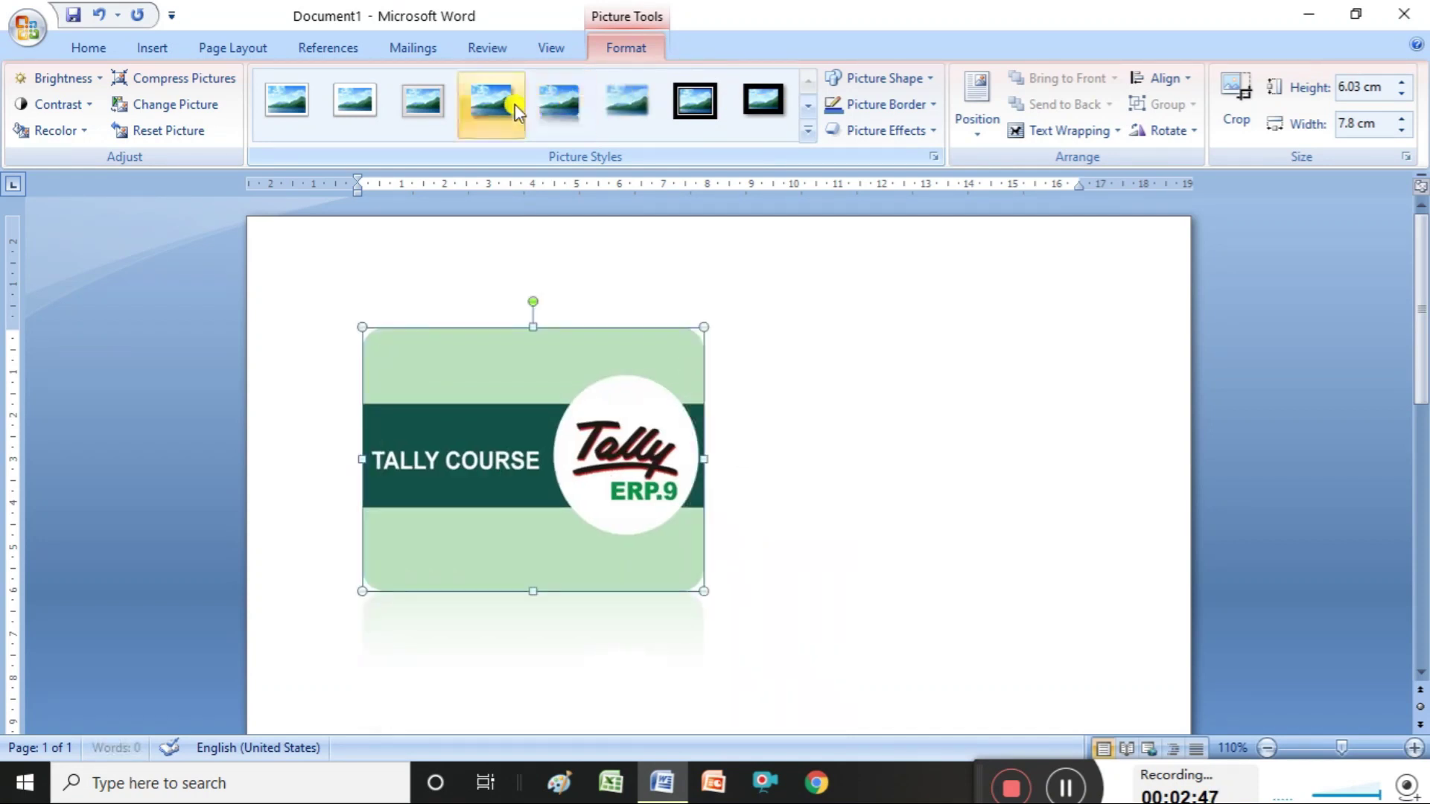
left_click(809, 107)
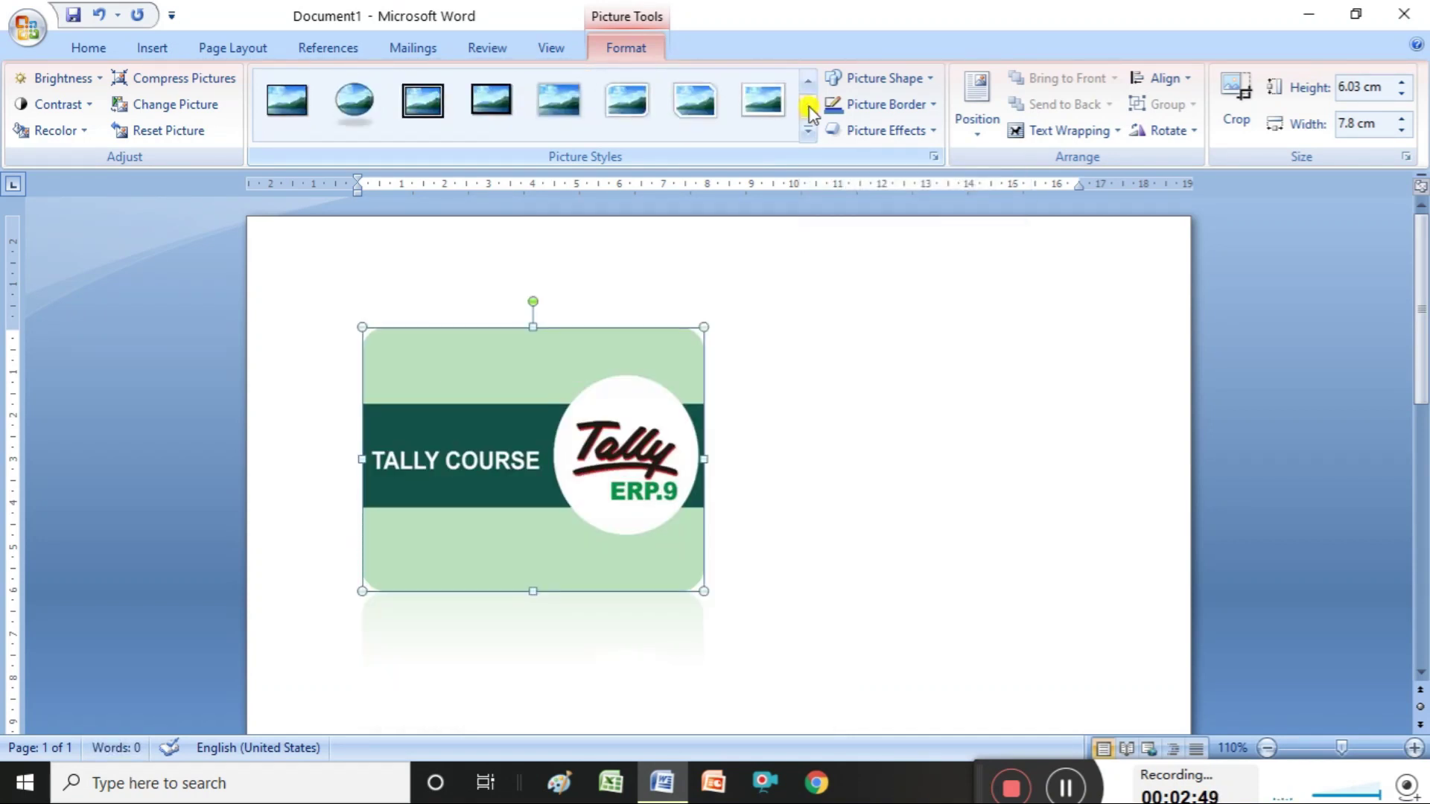
left_click(763, 87)
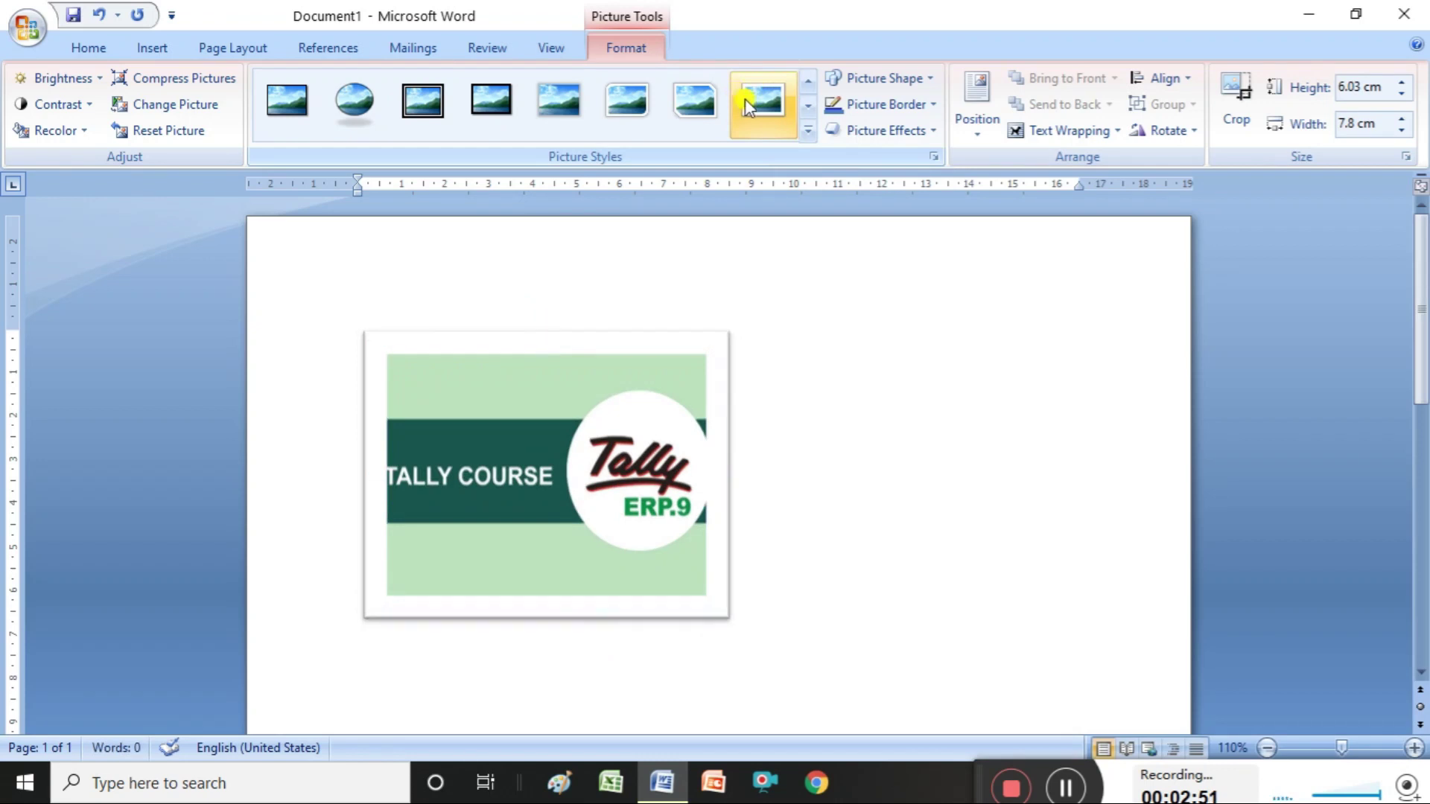
- Give the picture a light blue border and an outer shadow offset diagonally toward its upper-left corner
left_click(933, 105)
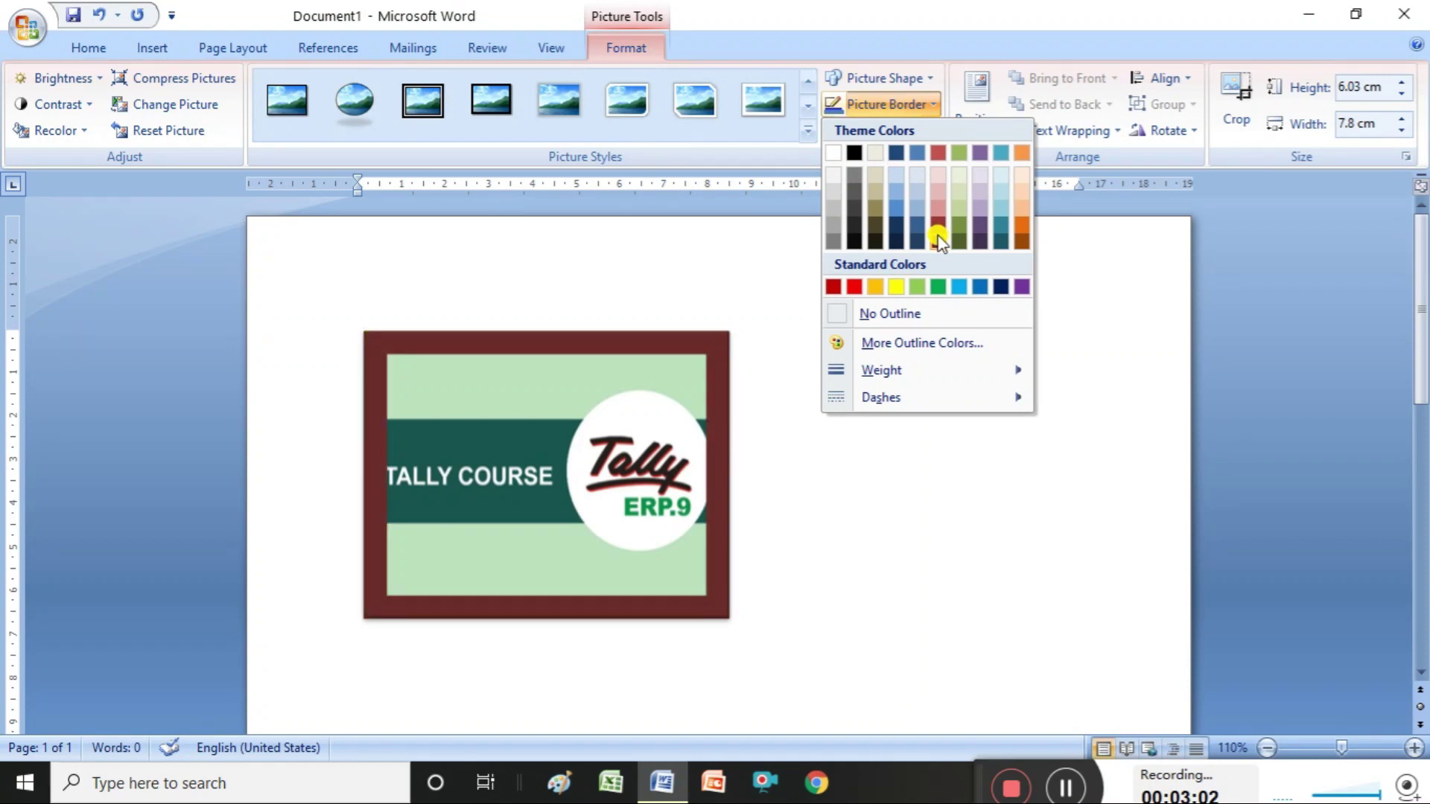
left_click(959, 288)
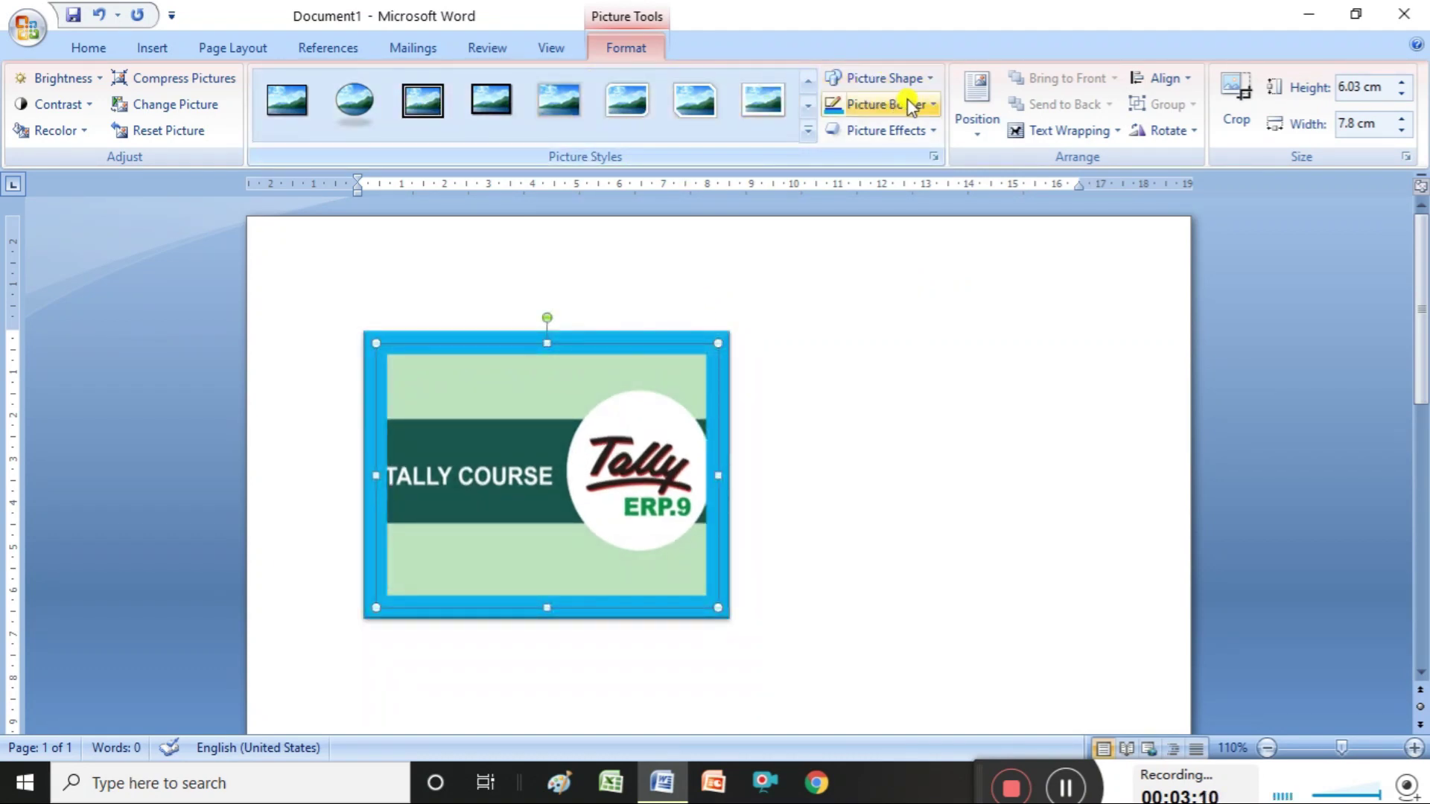
left_click(933, 132)
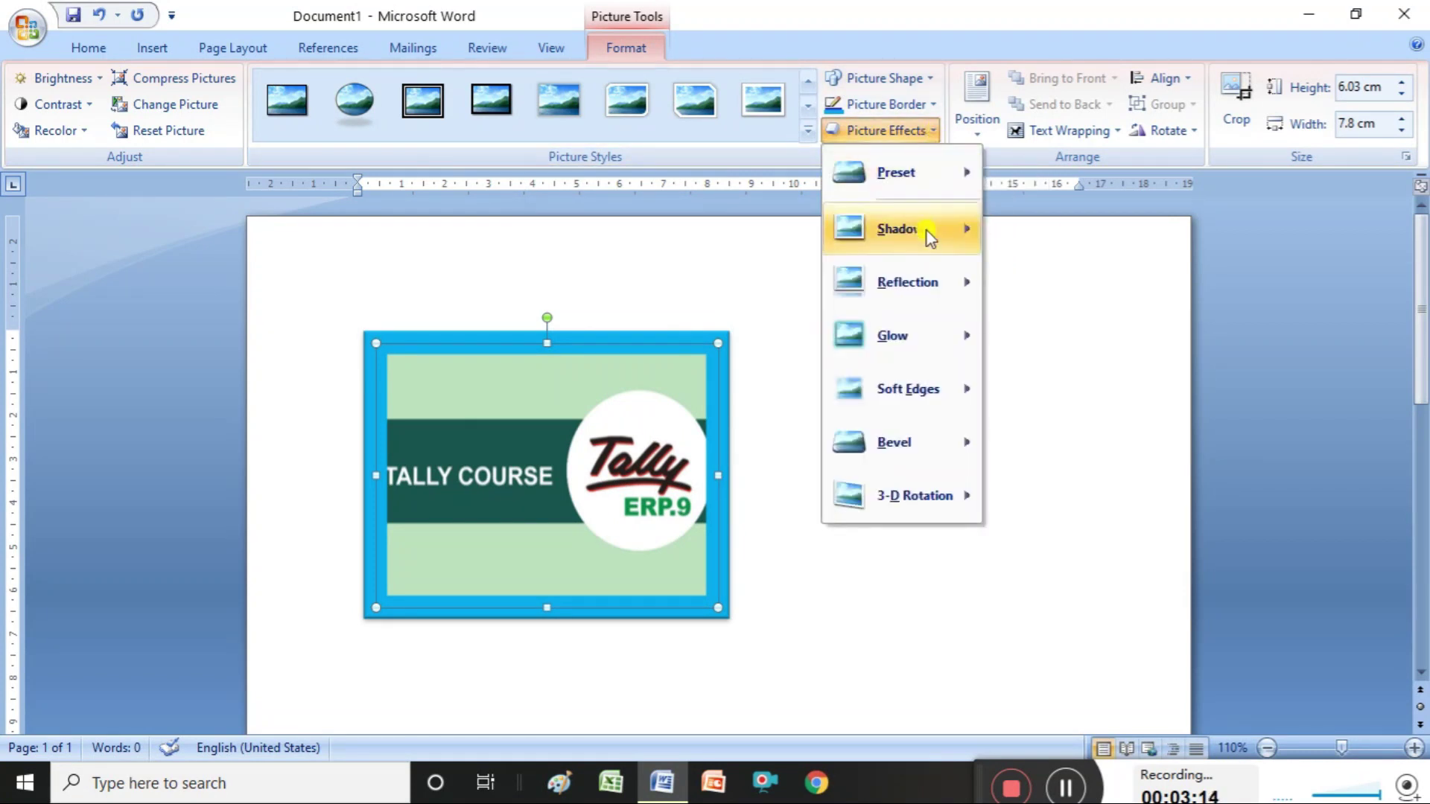
mouse_move(961, 231)
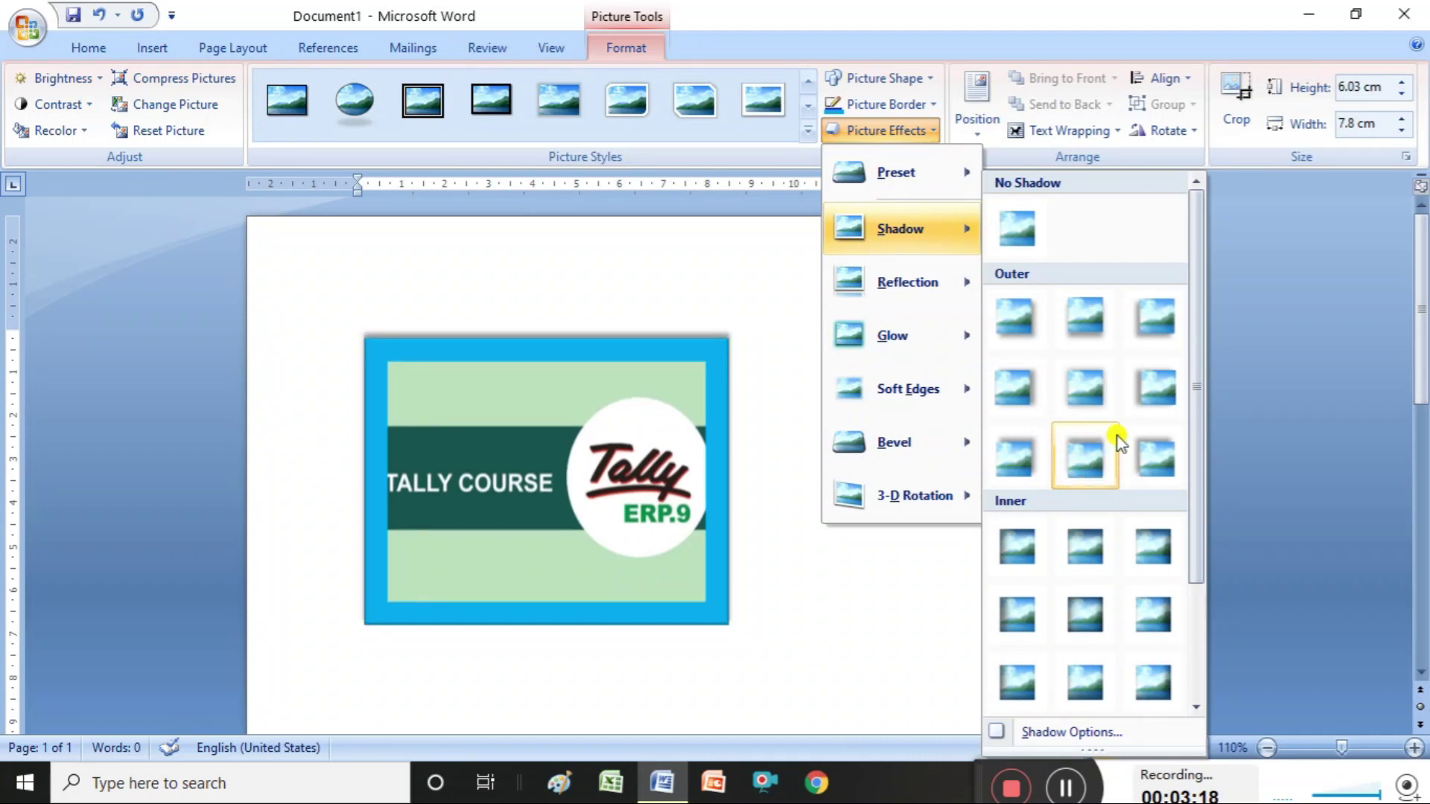
left_click(1142, 455)
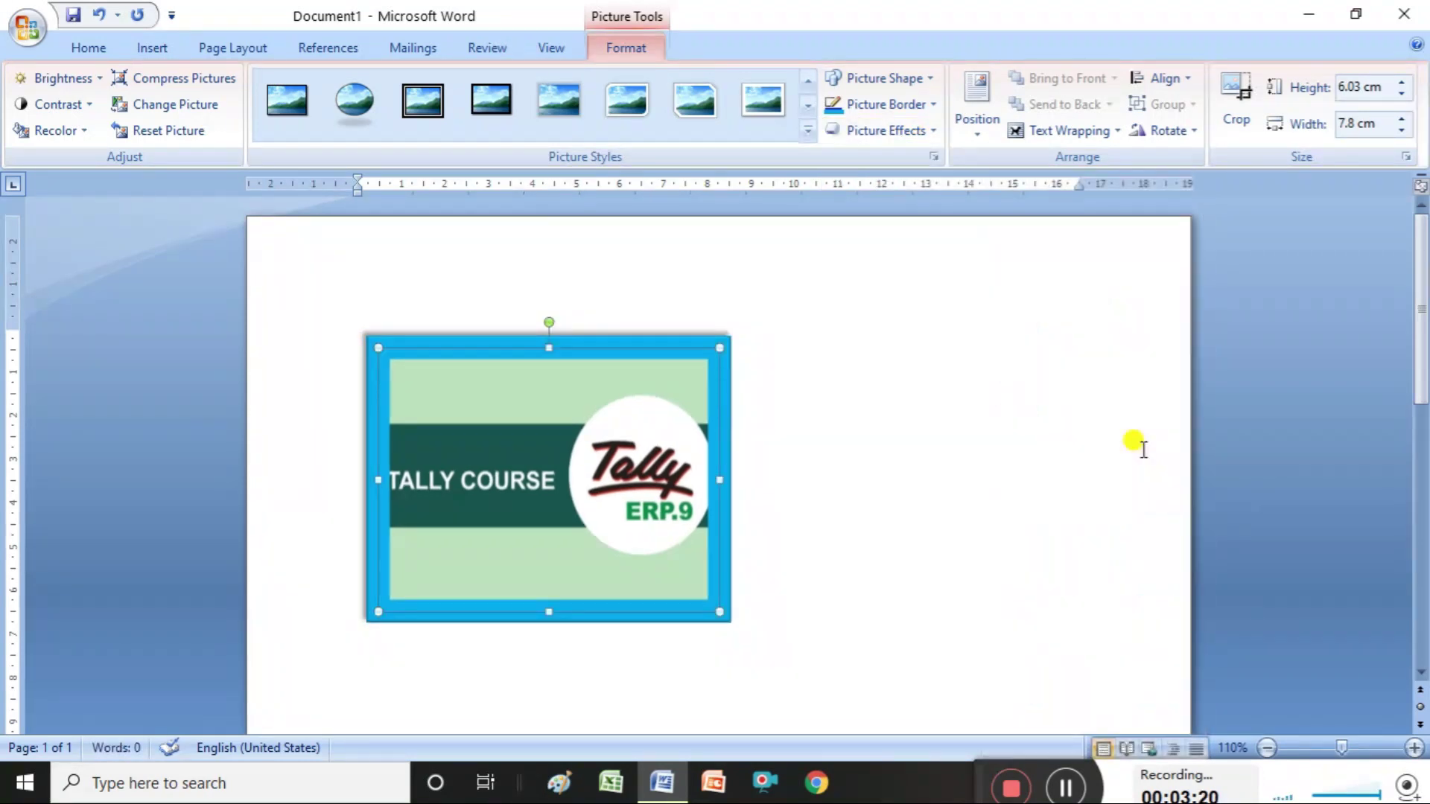
- Add the first reflection variation, a tight reflection touching the picture's lower edge
left_click(934, 132)
mouse_move(947, 231)
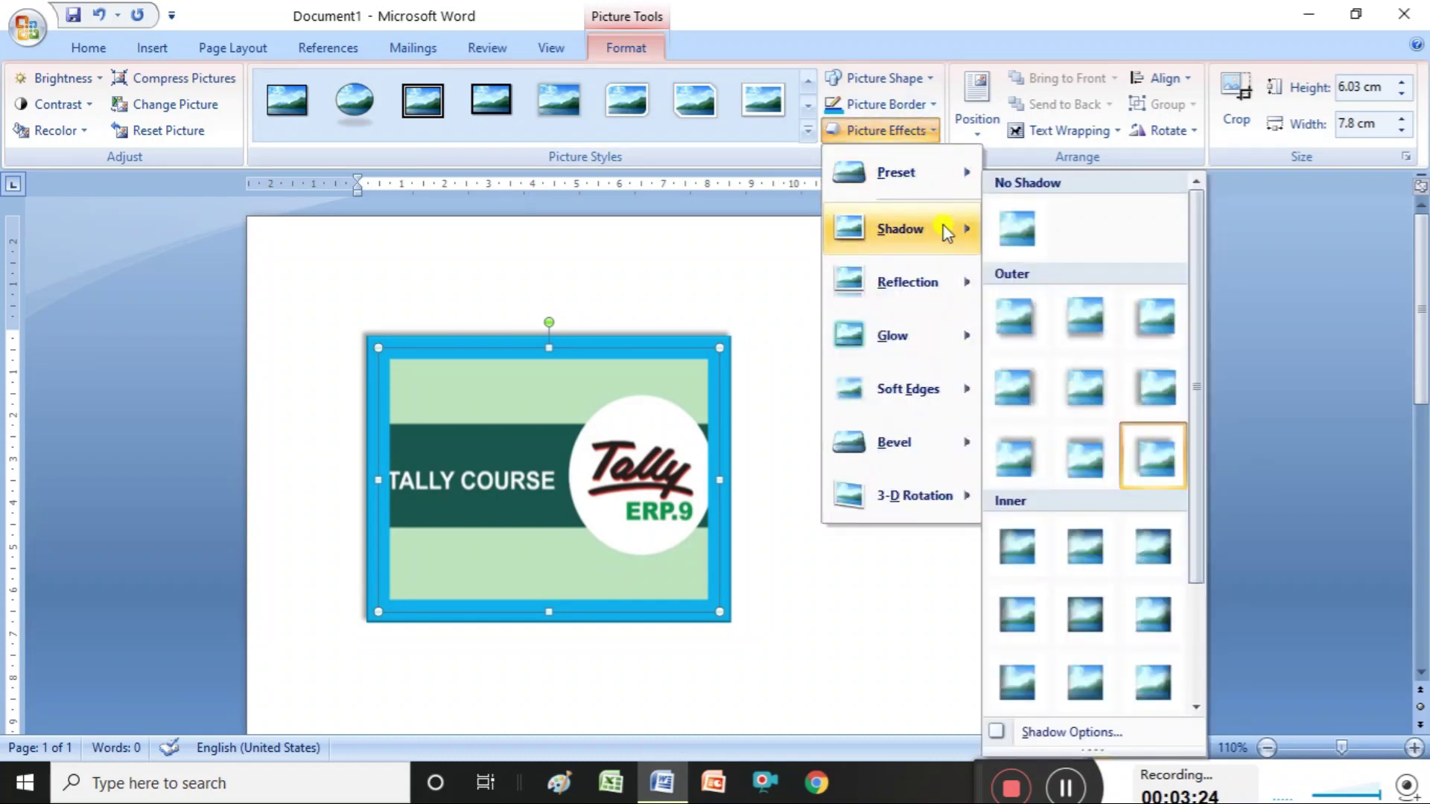
mouse_move(950, 278)
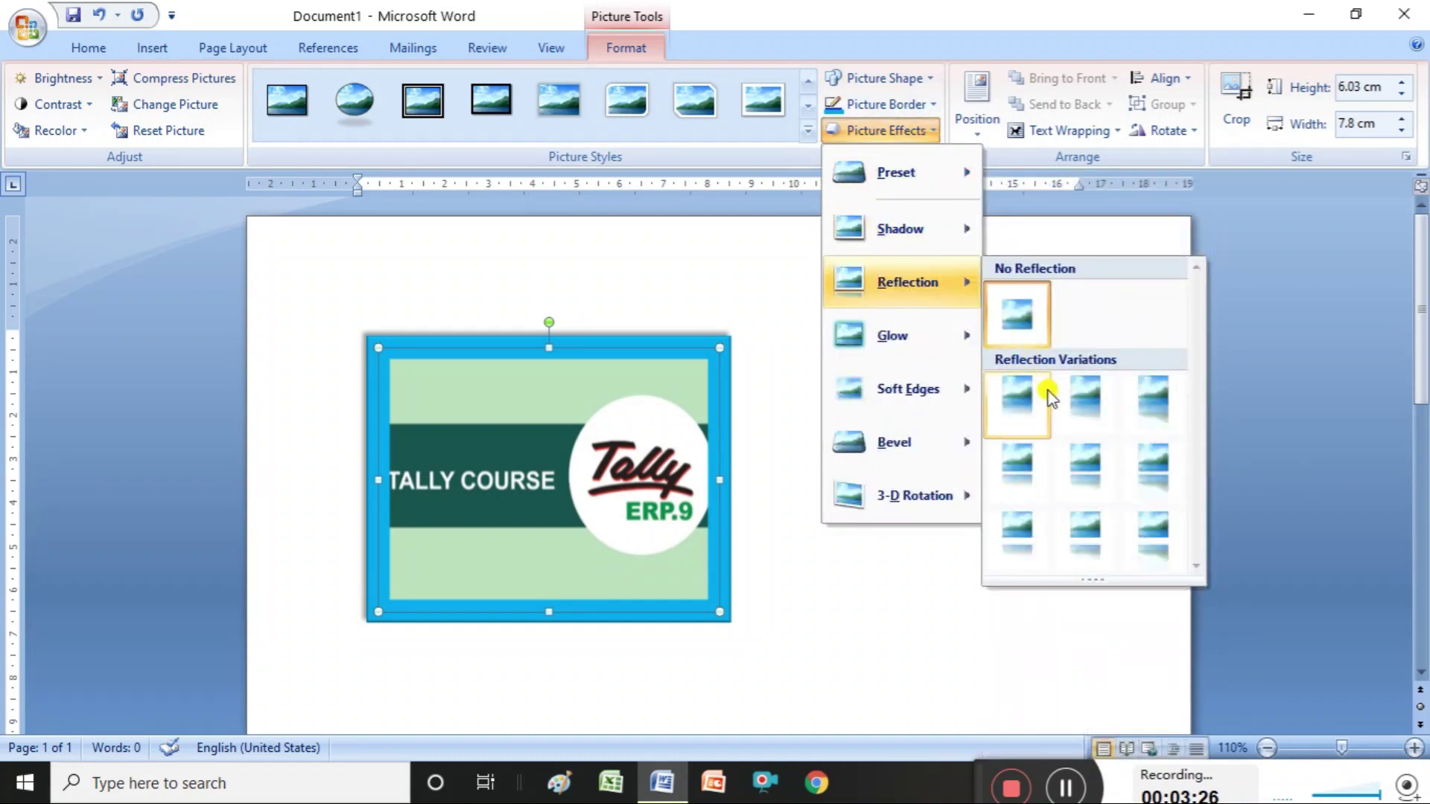
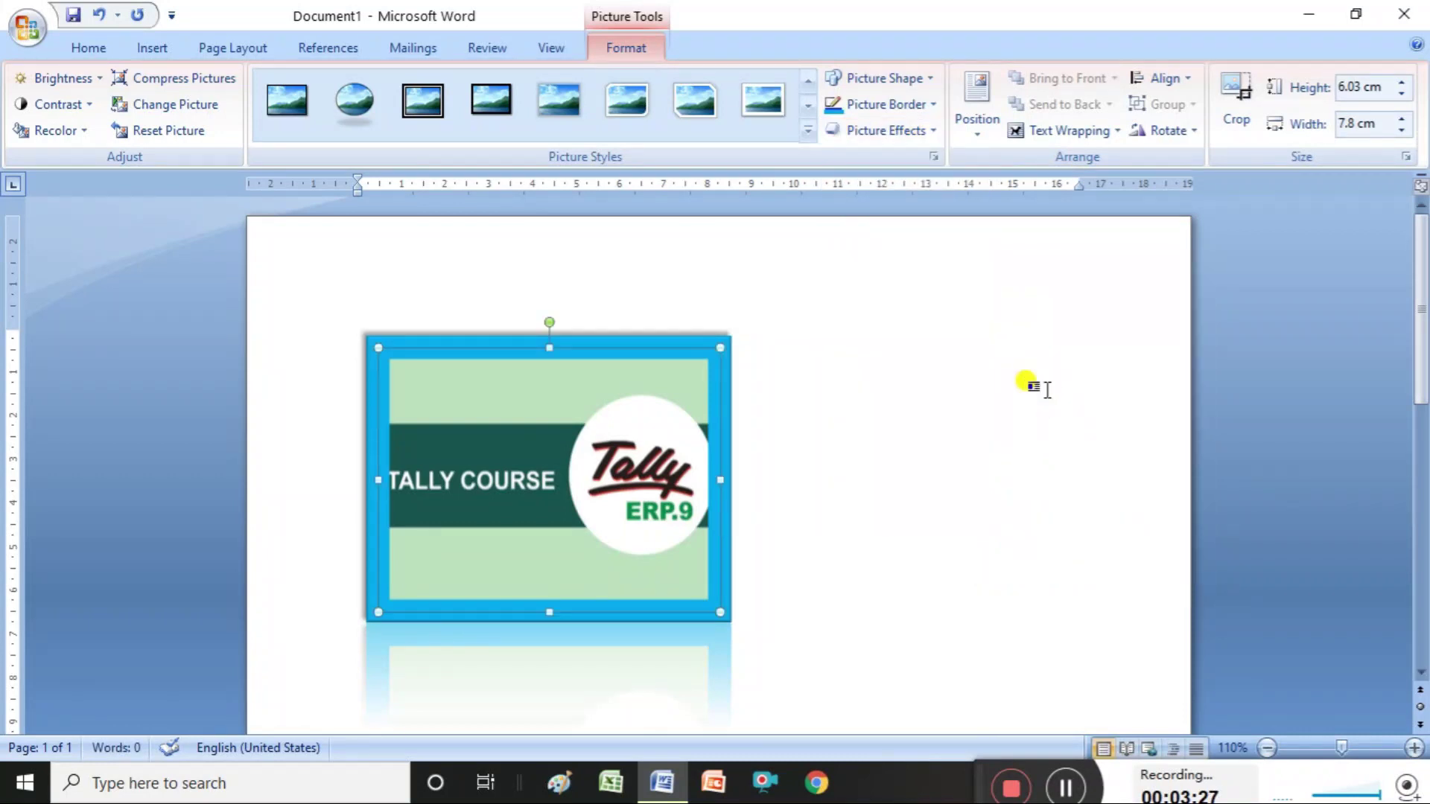
- Browse the glow, soft edges and bevel effects, and apply the last parallel 3-D rotation preset, which lays the picture nearly flat
left_click(931, 129)
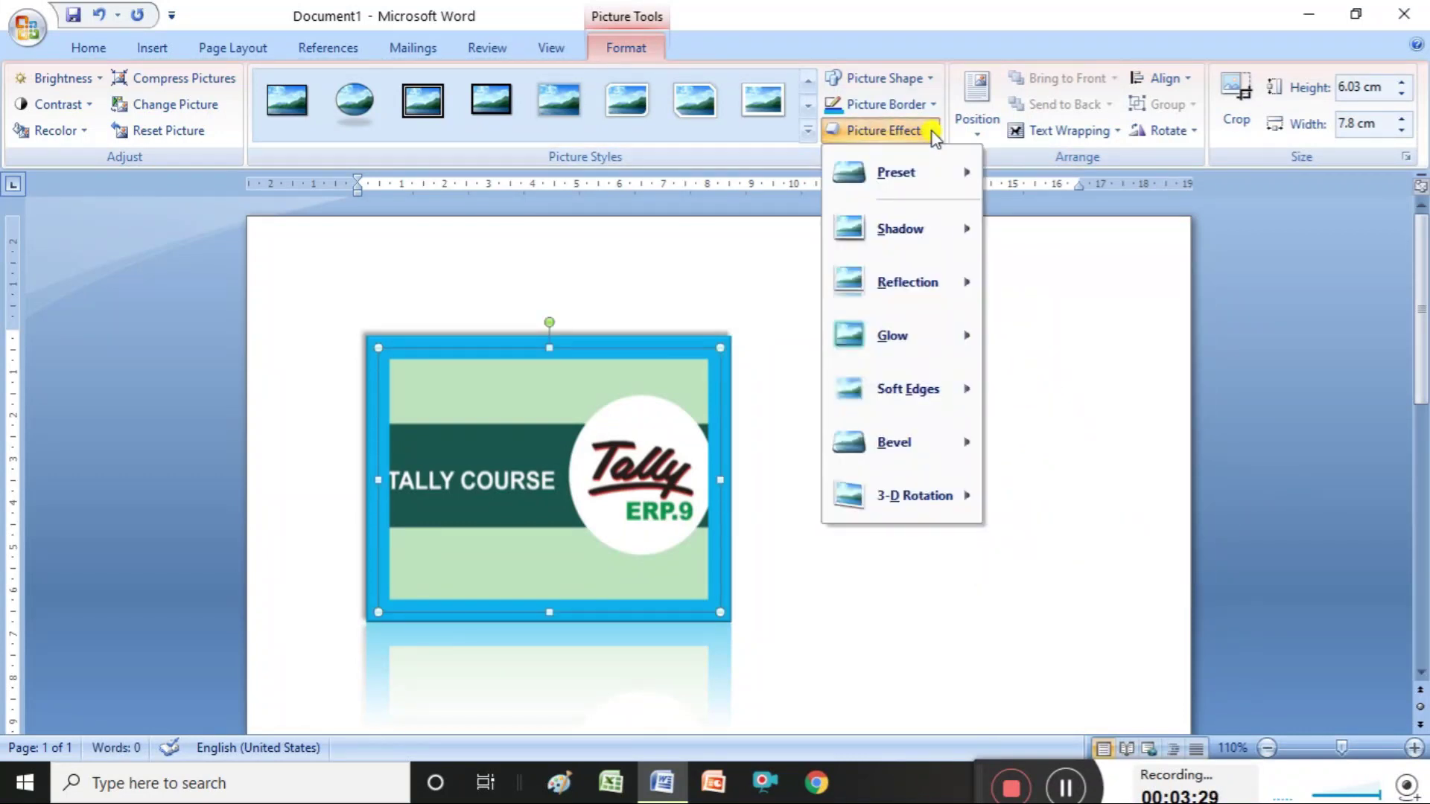
mouse_move(940, 342)
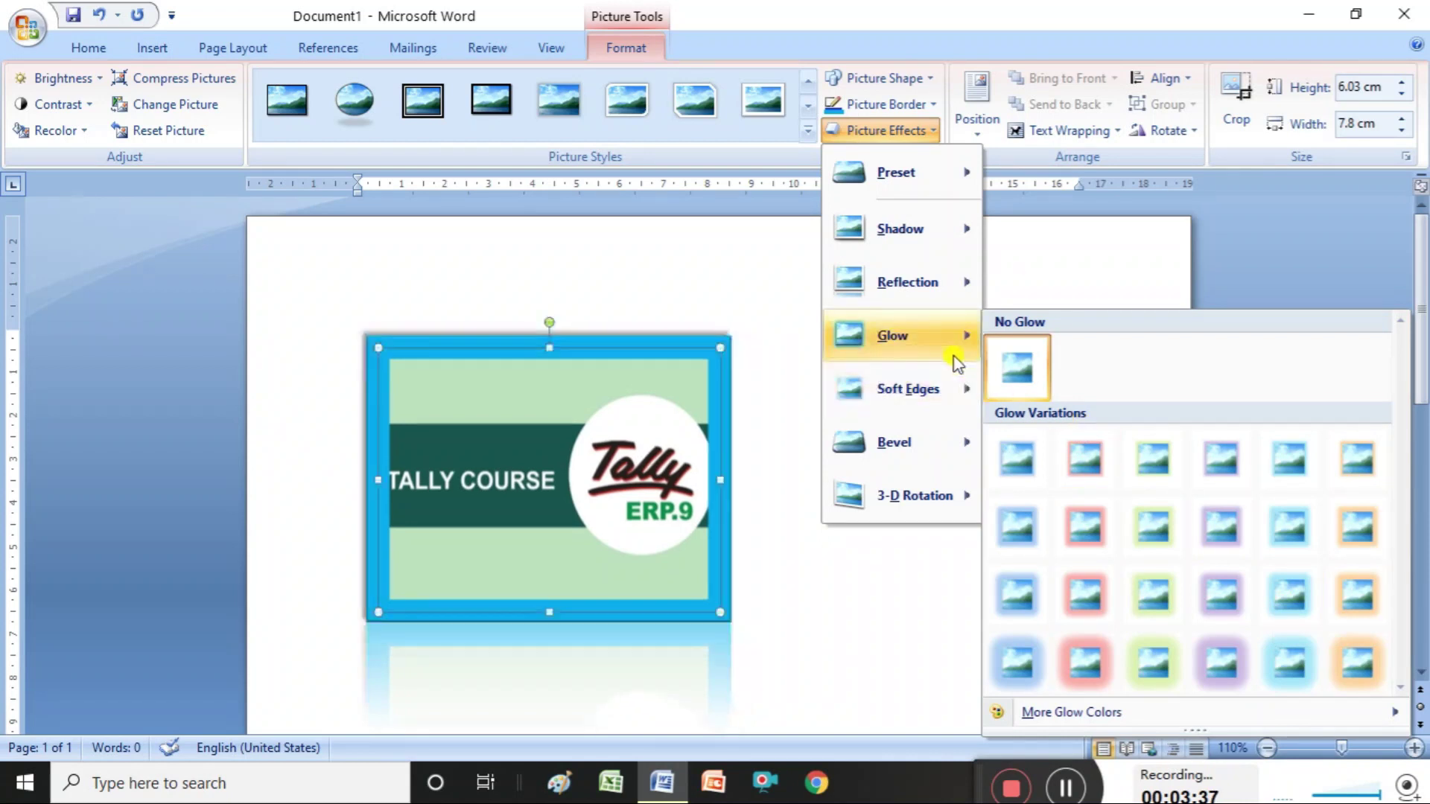
mouse_move(922, 398)
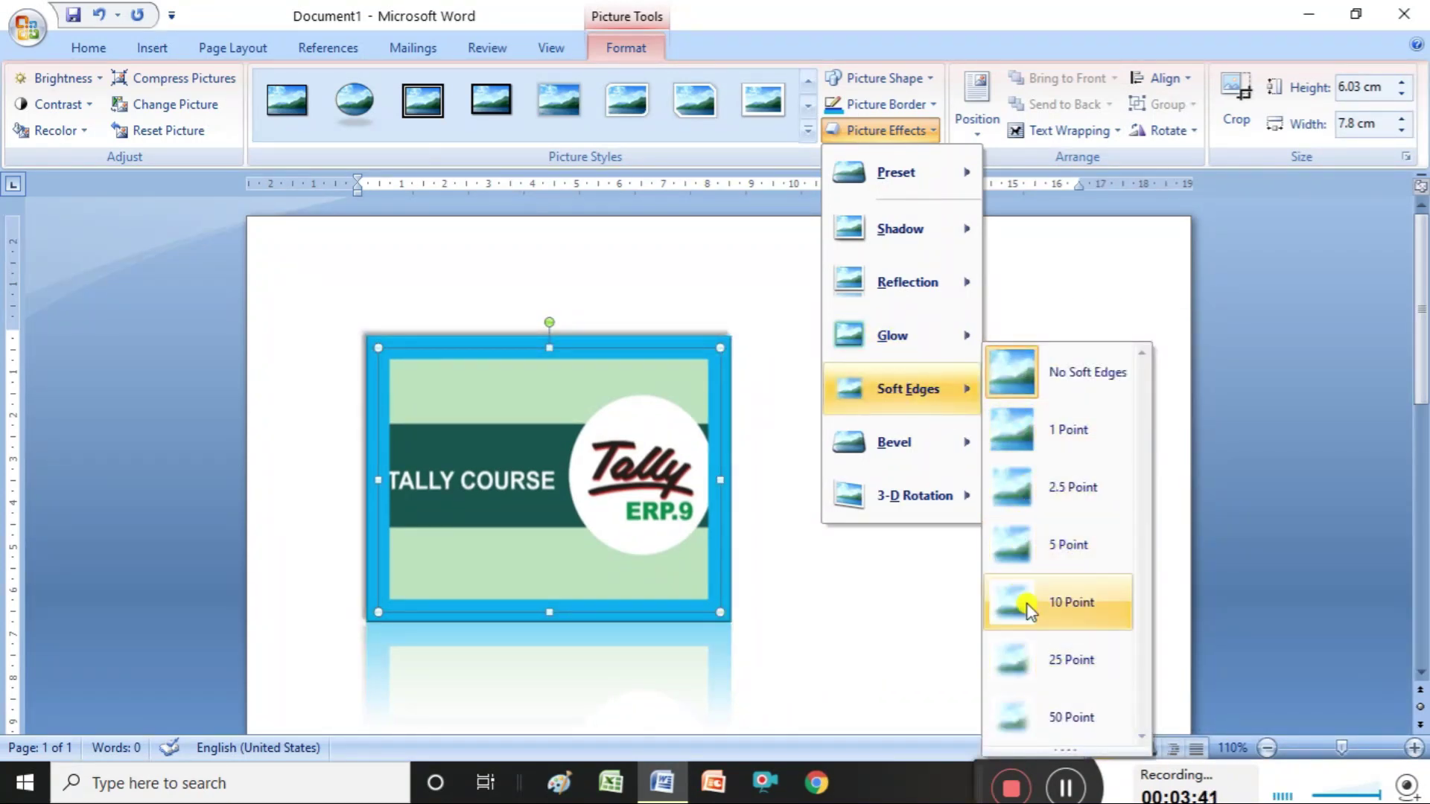
mouse_move(942, 447)
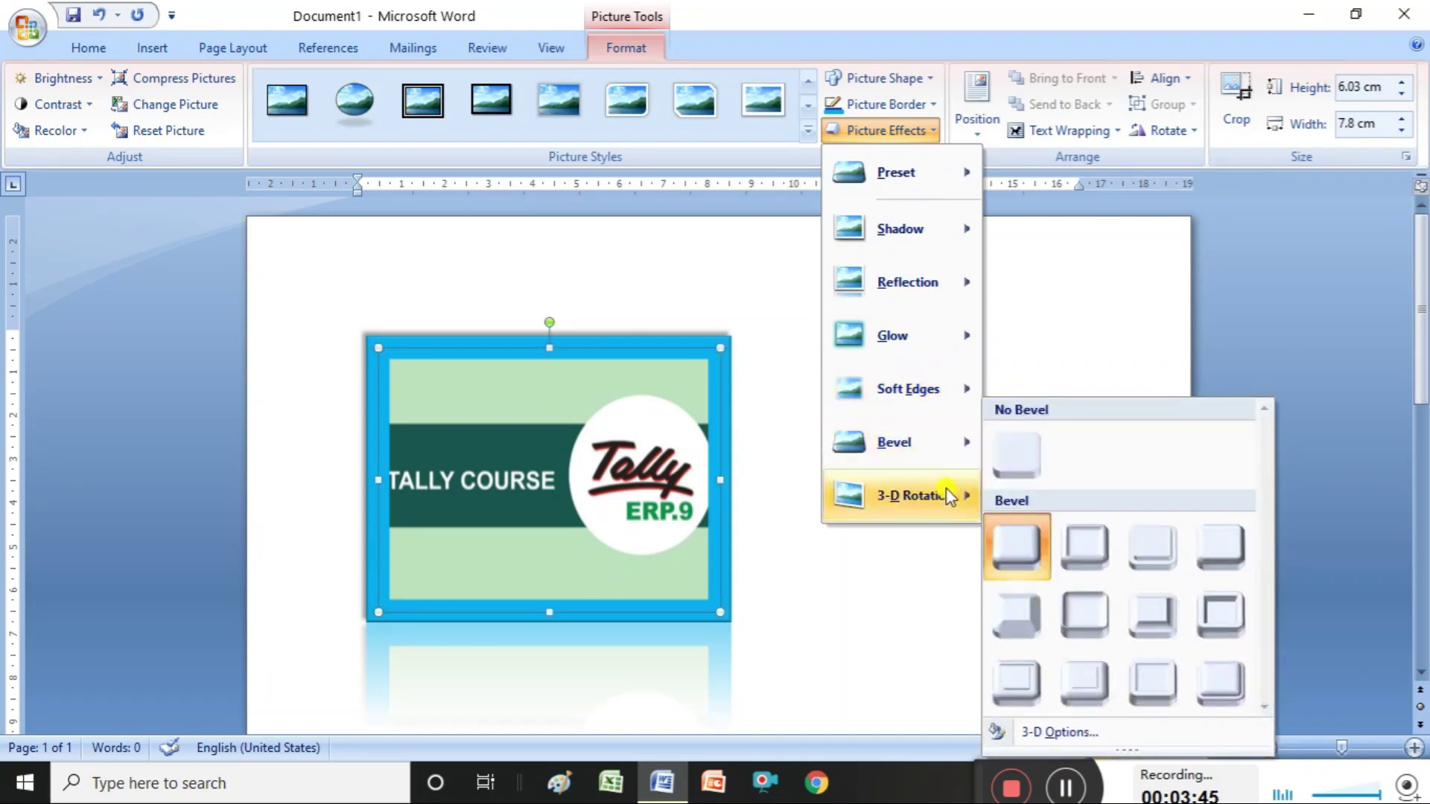
mouse_move(947, 495)
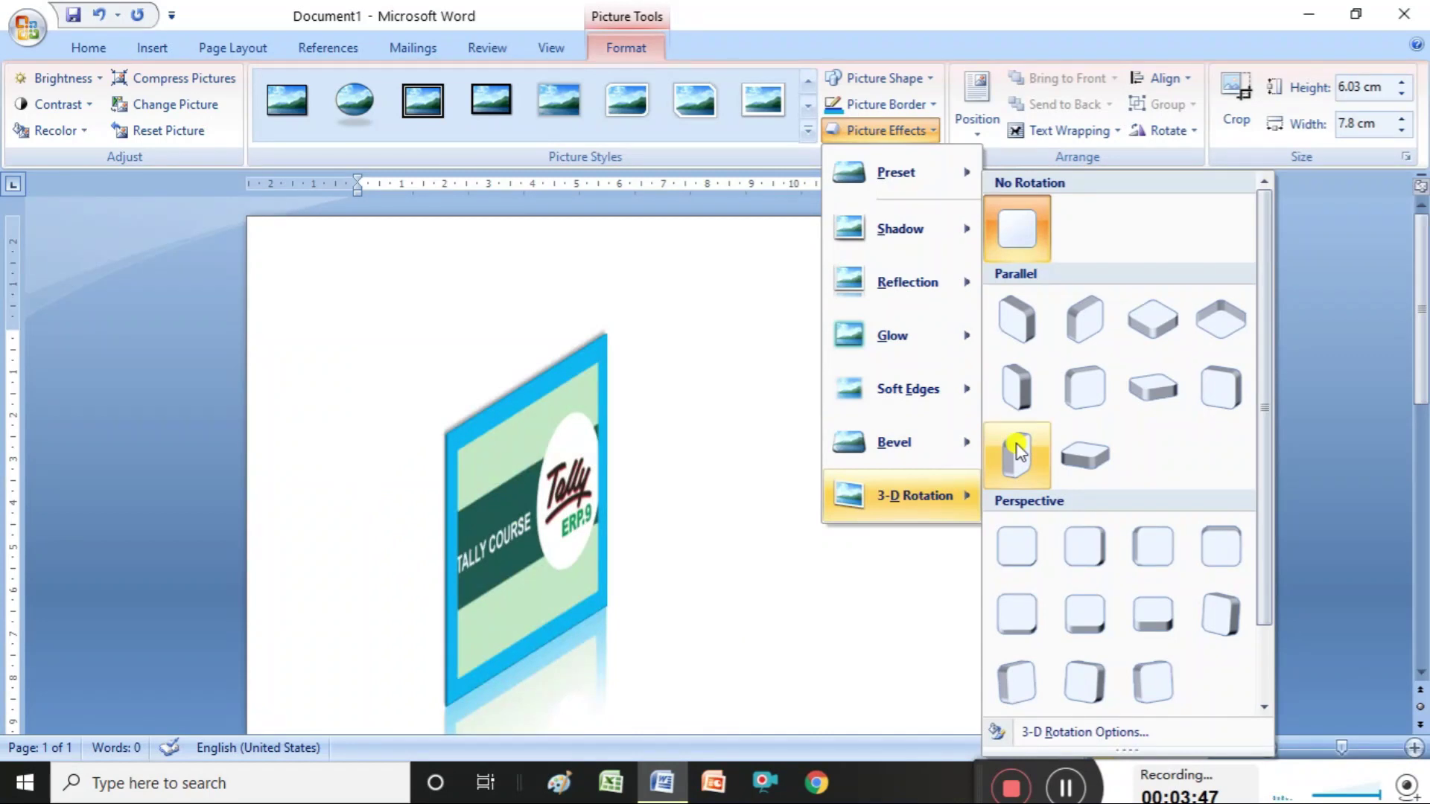
left_click(1102, 464)
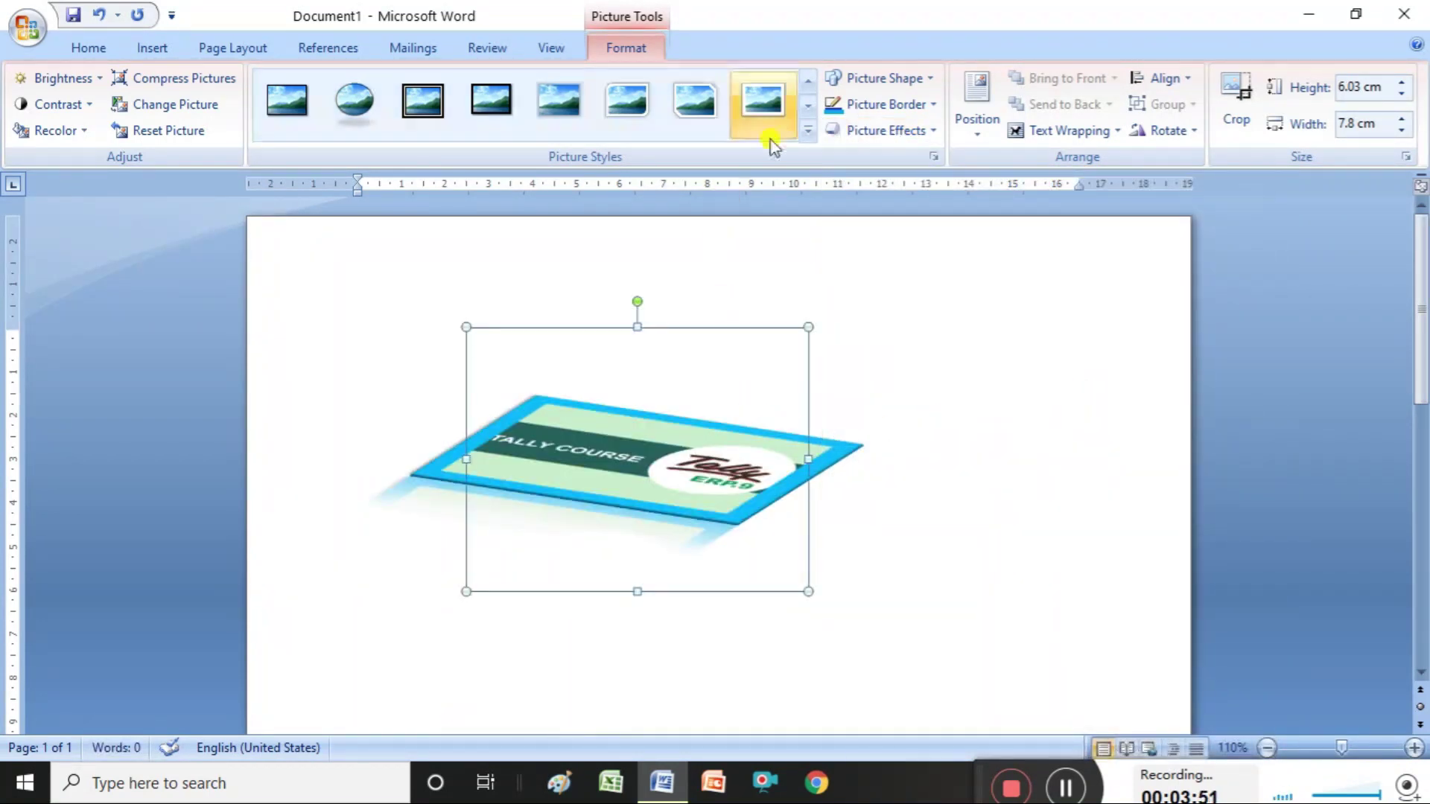
- Replace the picture's 3-D rotation with the first perspective preset
left_click(931, 129)
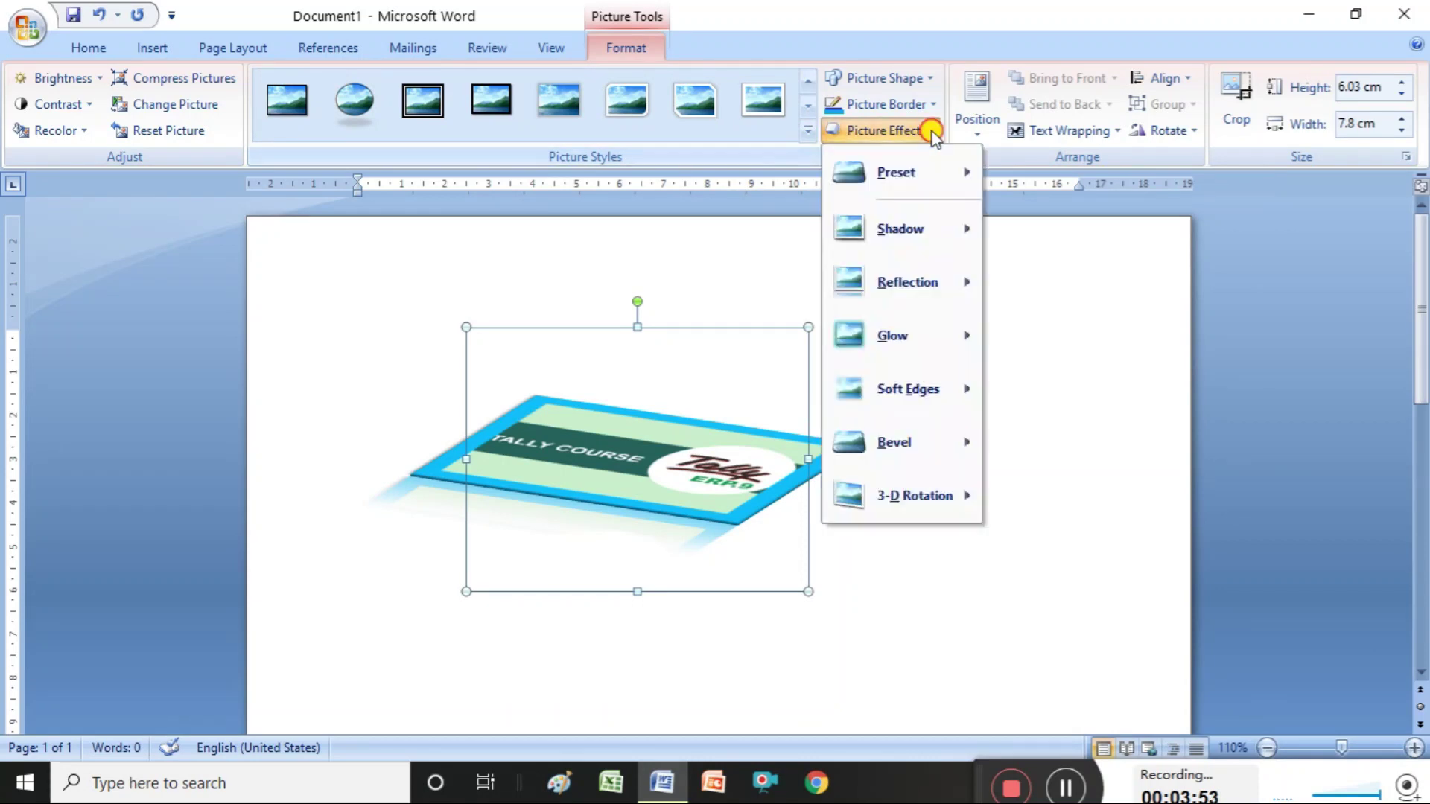
mouse_move(928, 503)
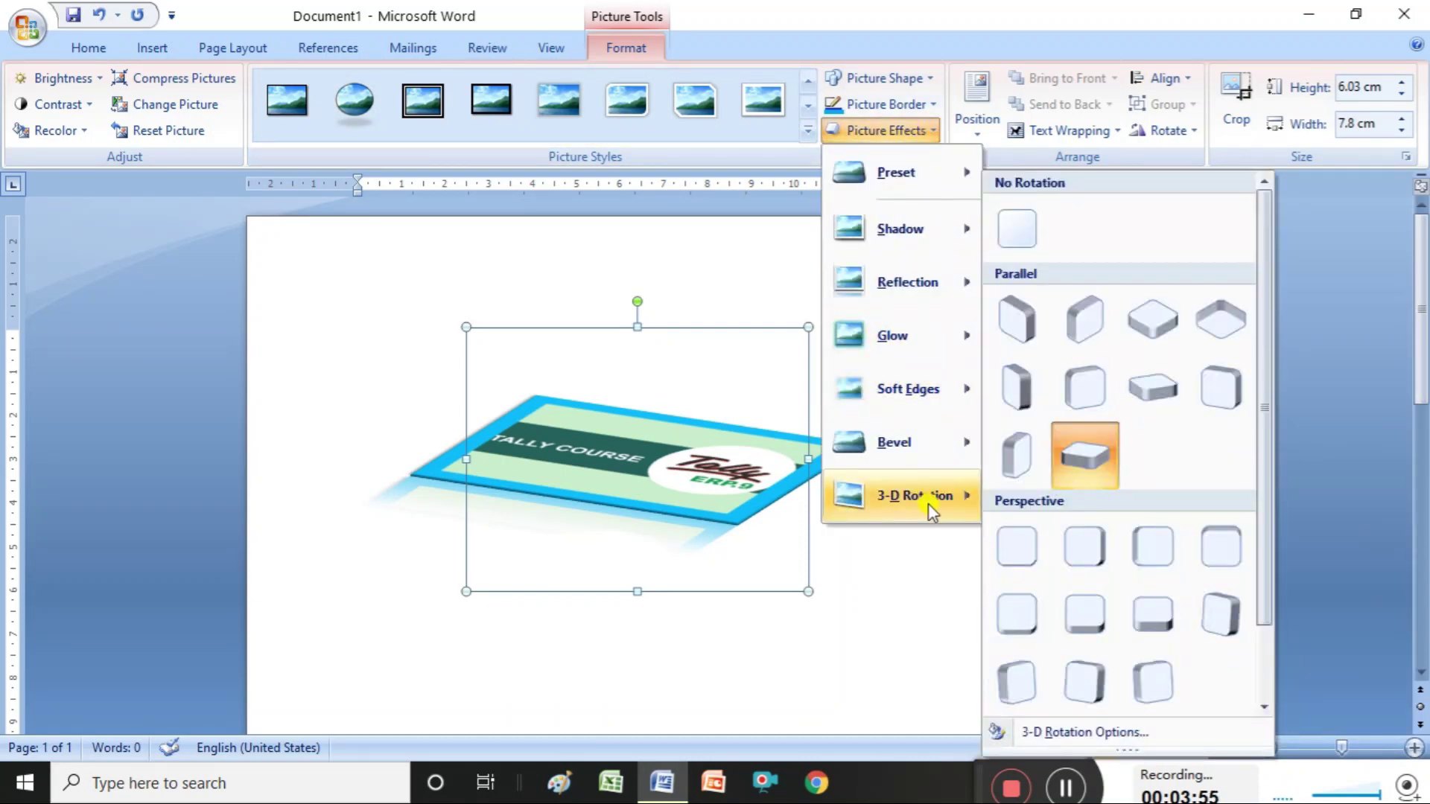
left_click(1021, 555)
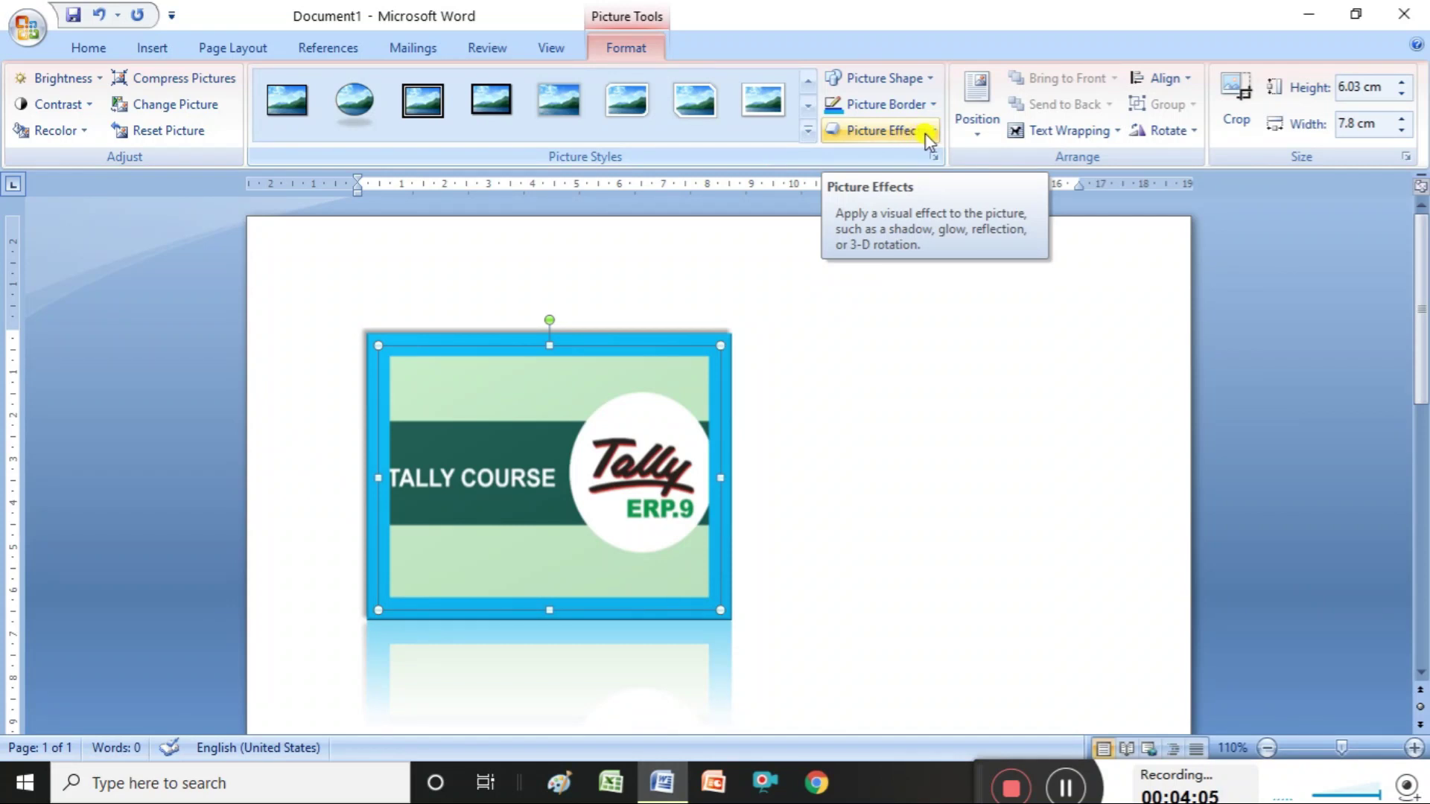
- Centre the picture horizontally on the page after trying right and left alignment
left_click(87, 49)
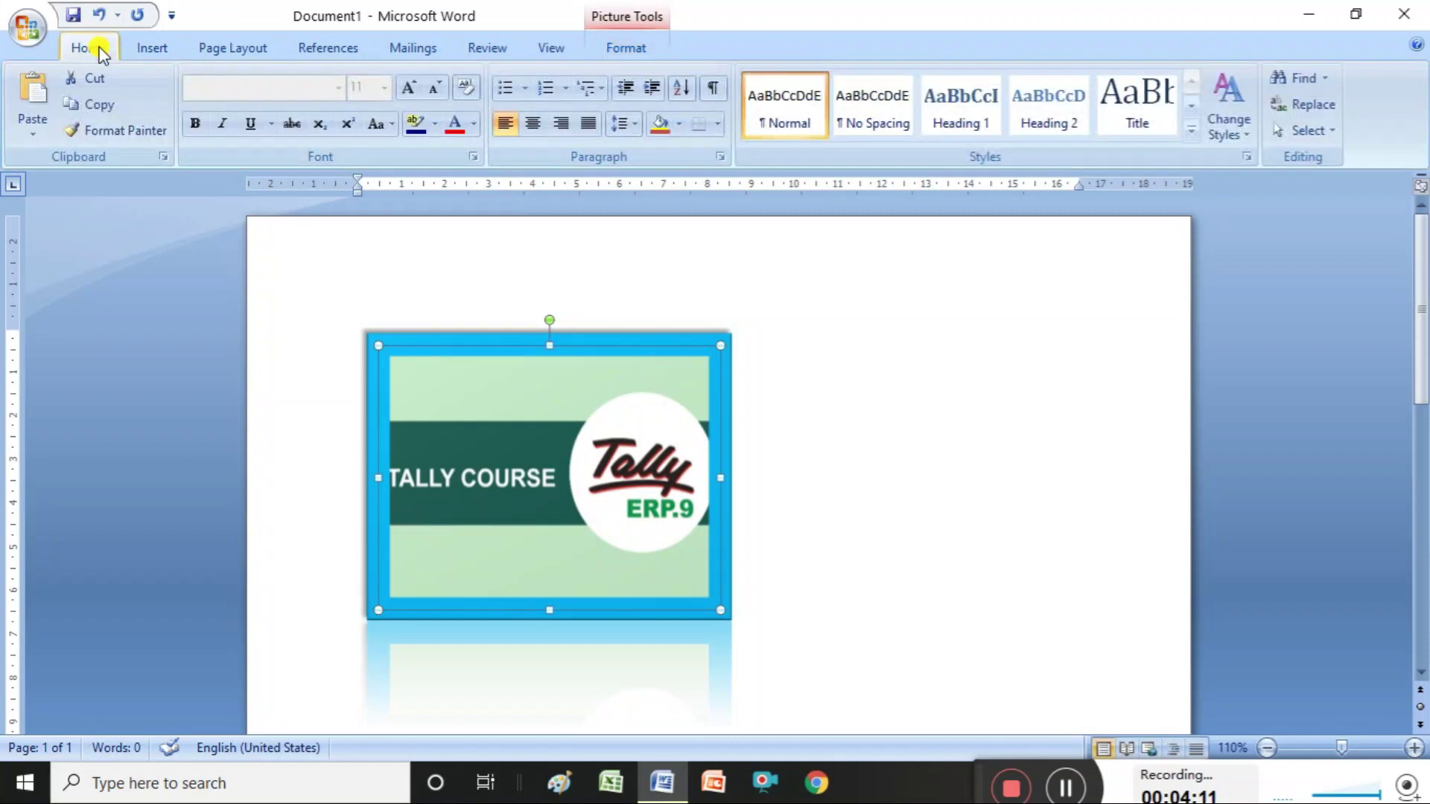
left_click(530, 126)
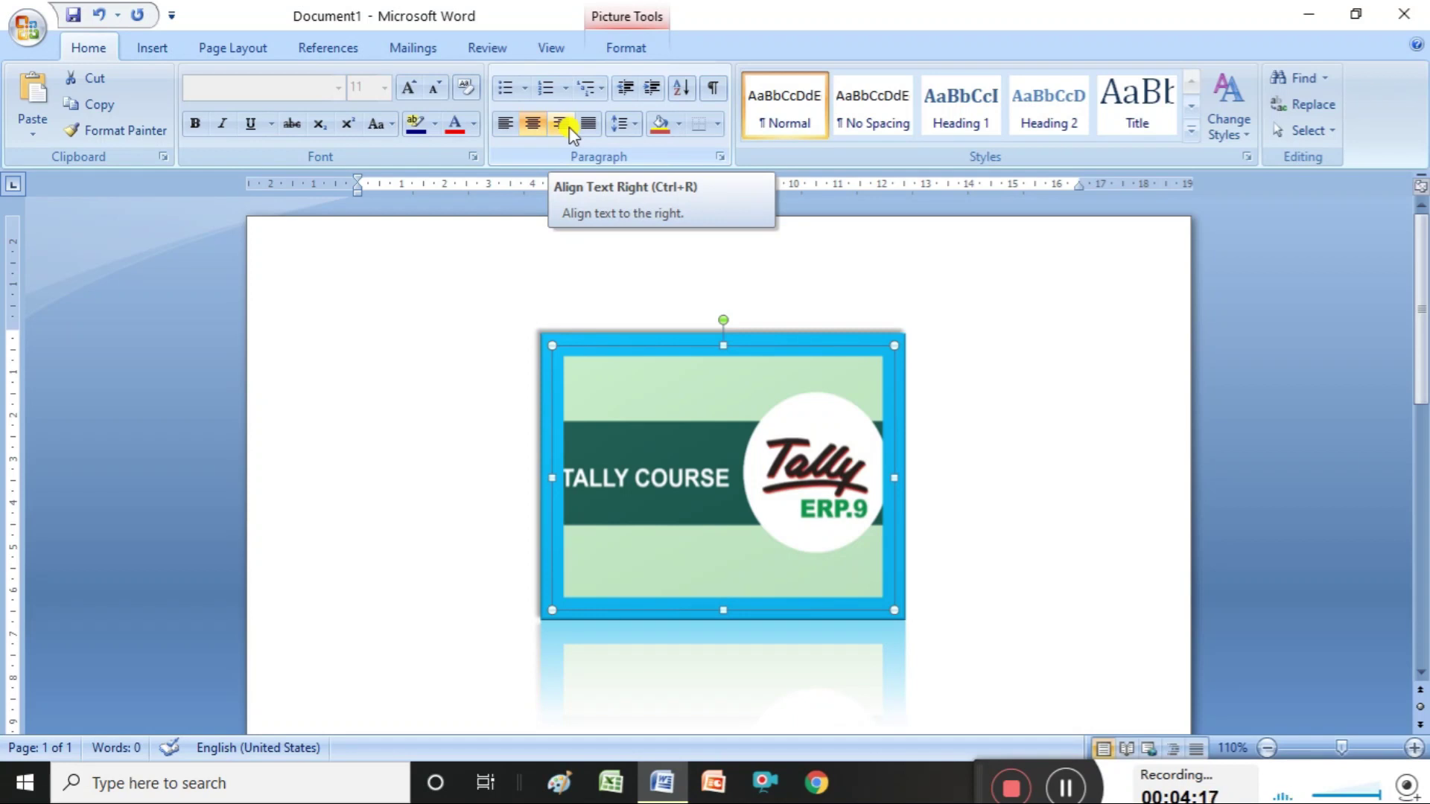
left_click(562, 126)
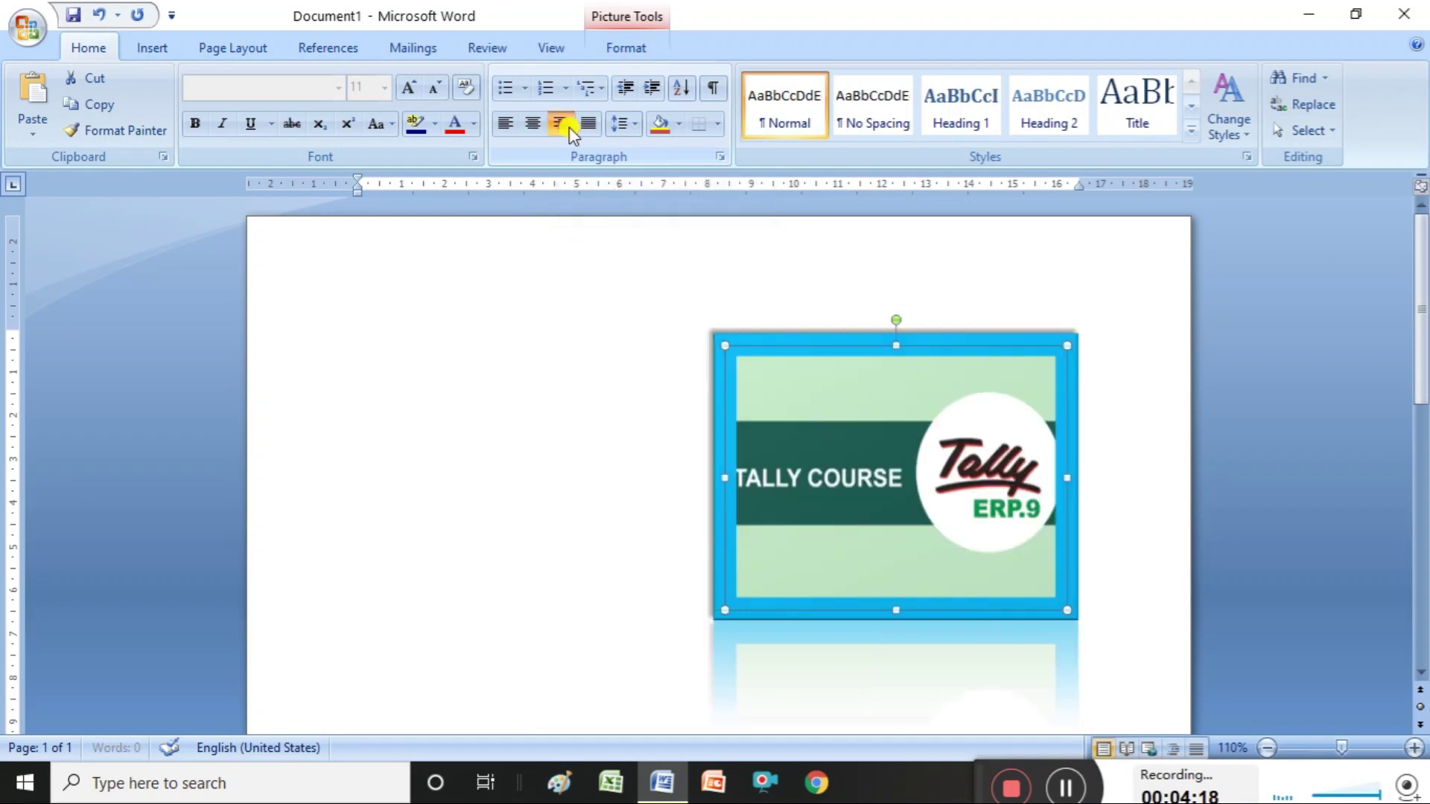
left_click(502, 122)
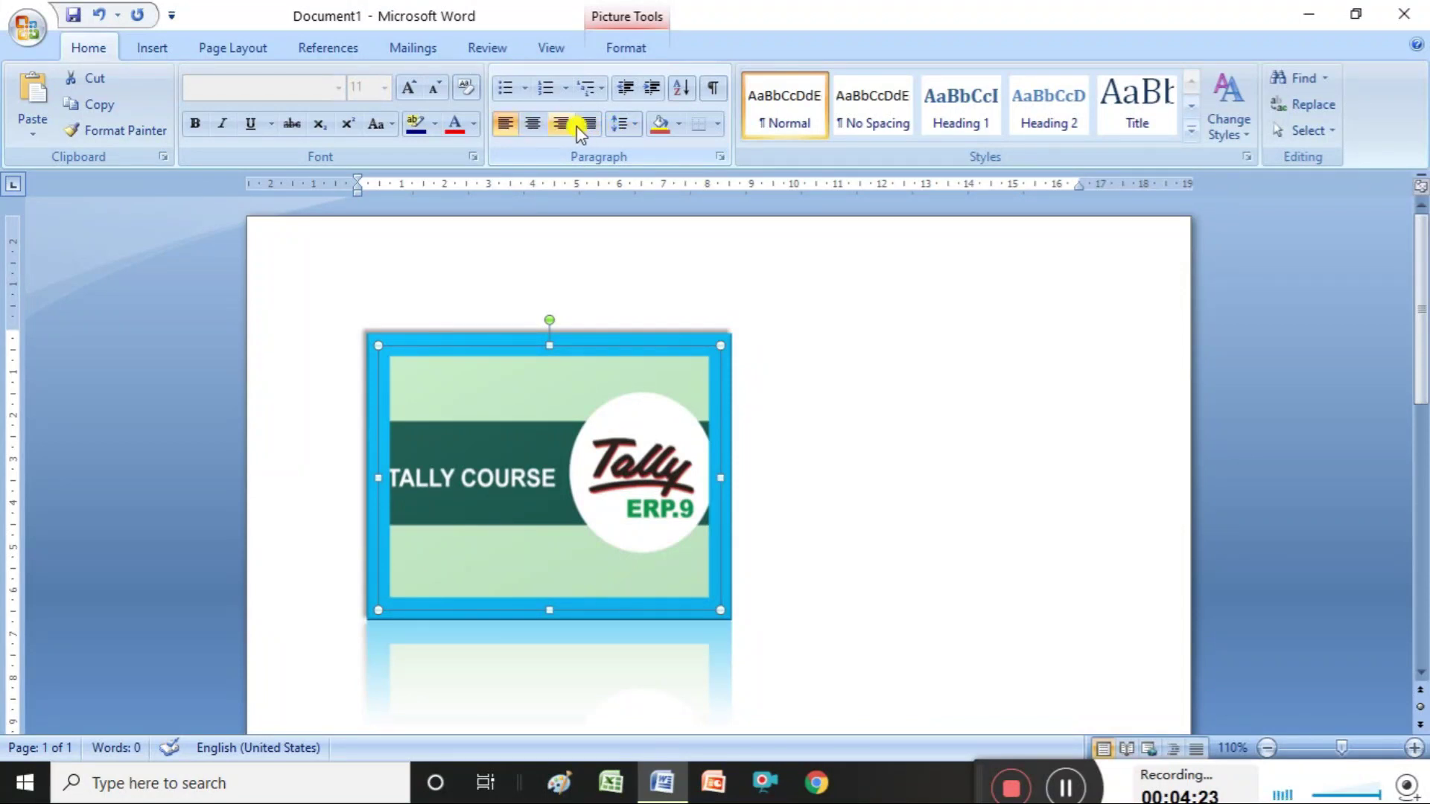
left_click(531, 126)
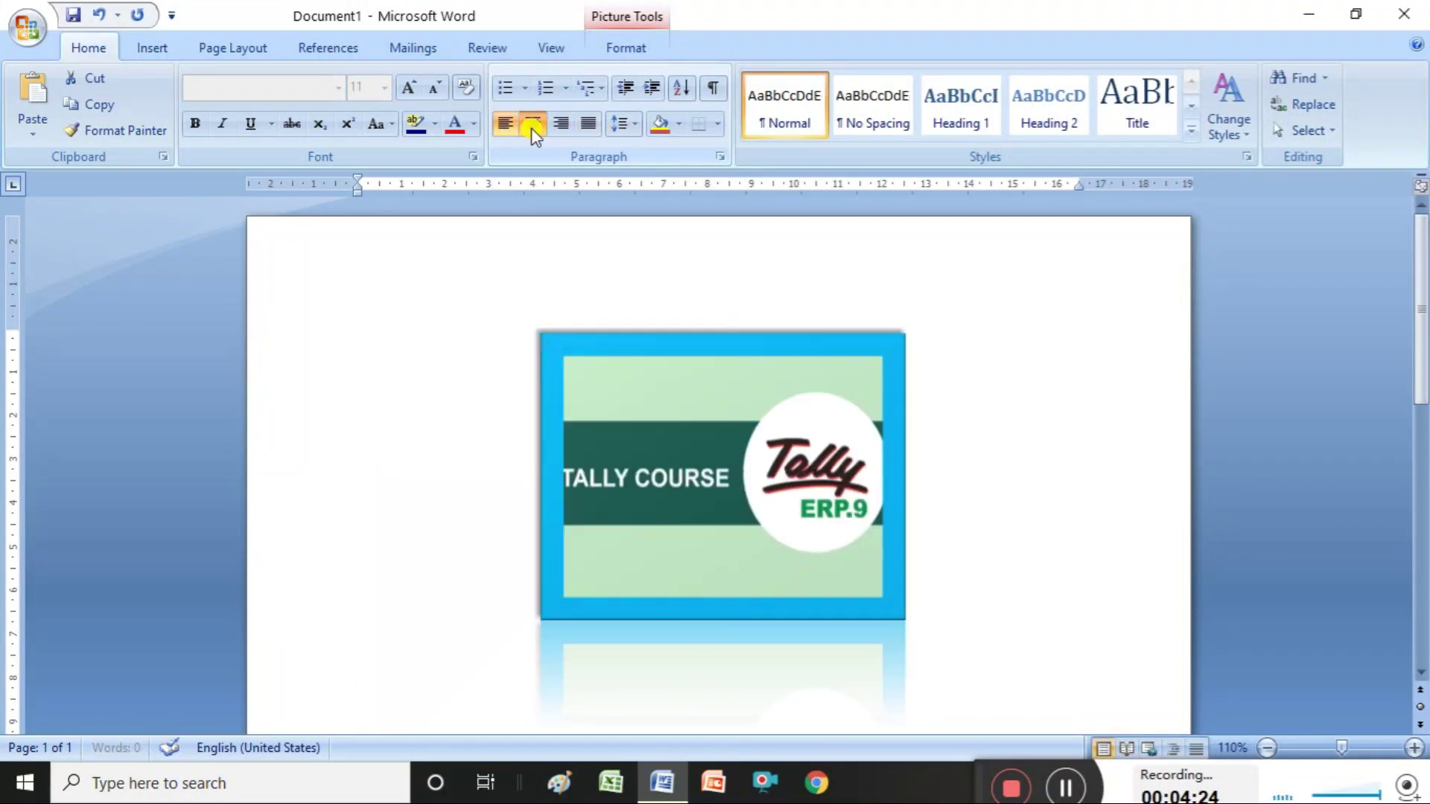
left_click(168, 43)
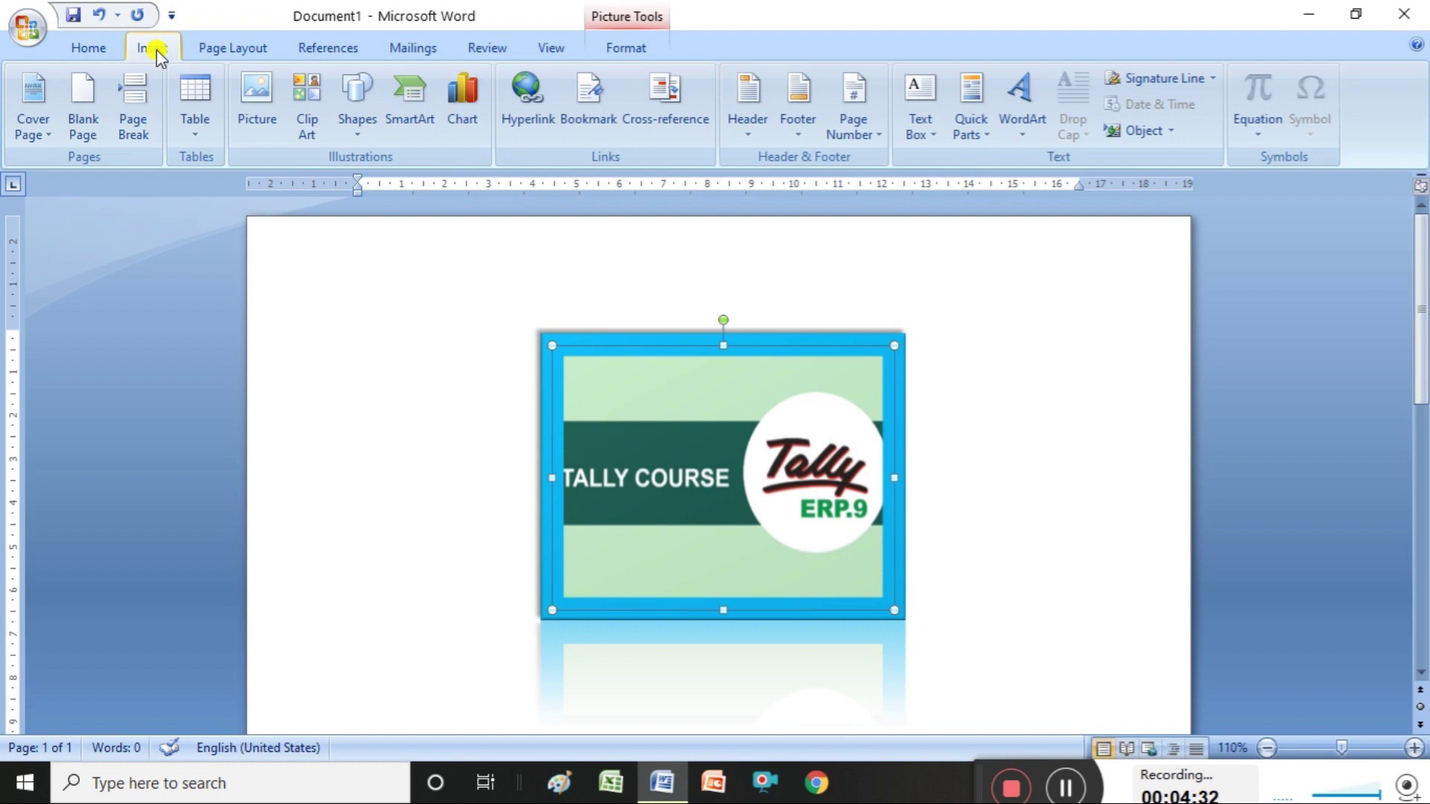
left_click(632, 17)
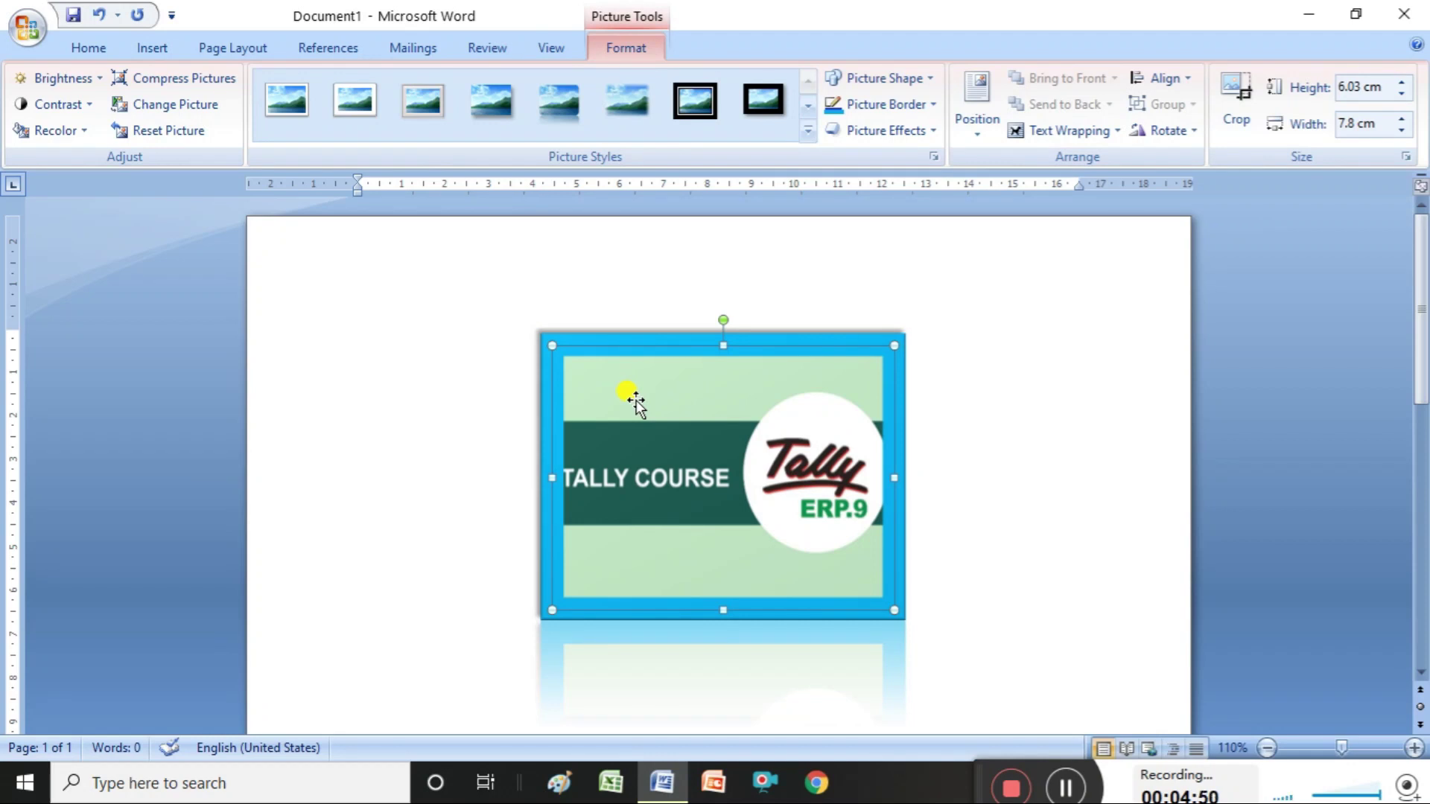
left_click(1109, 320)
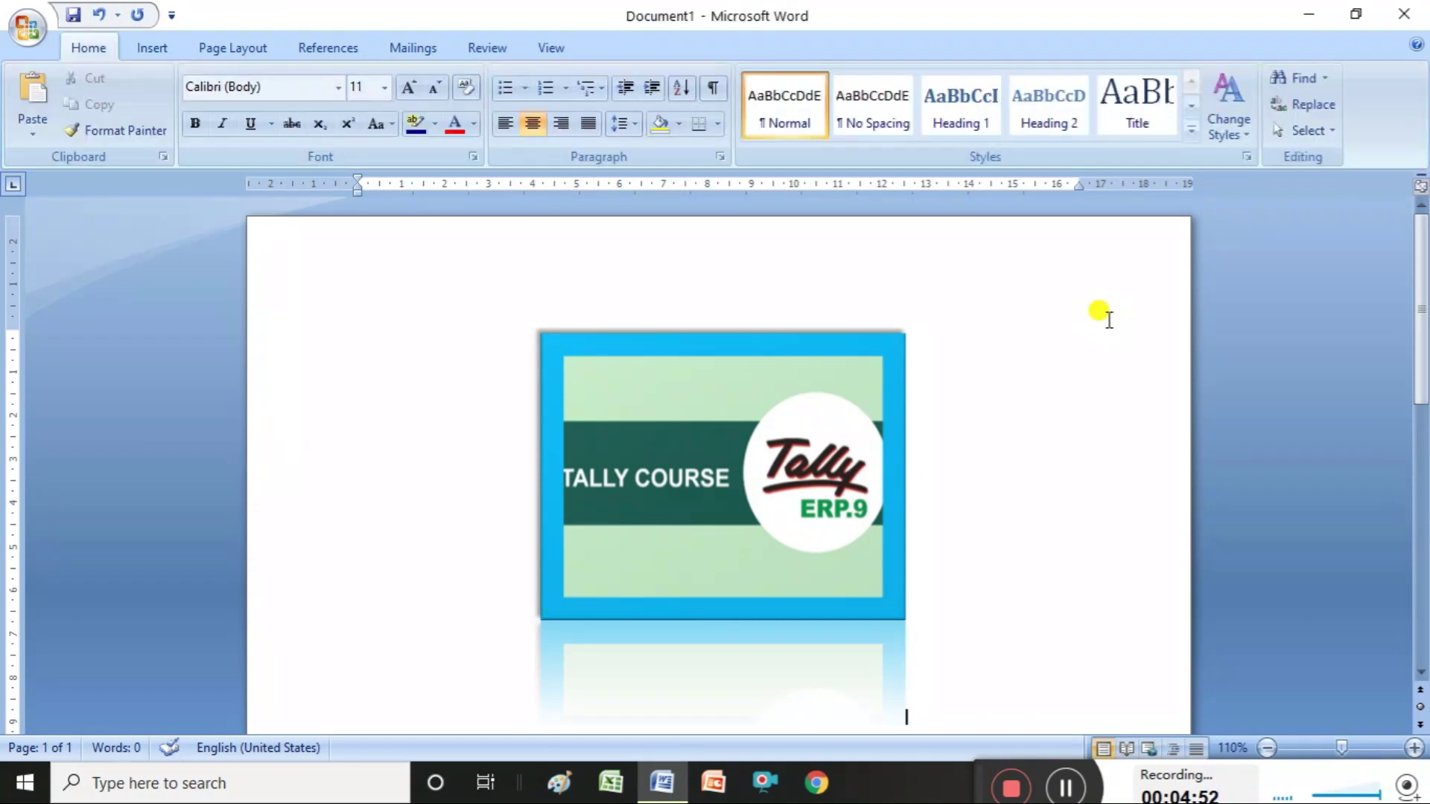
- Delete the formatted picture from the document
left_click(709, 438)
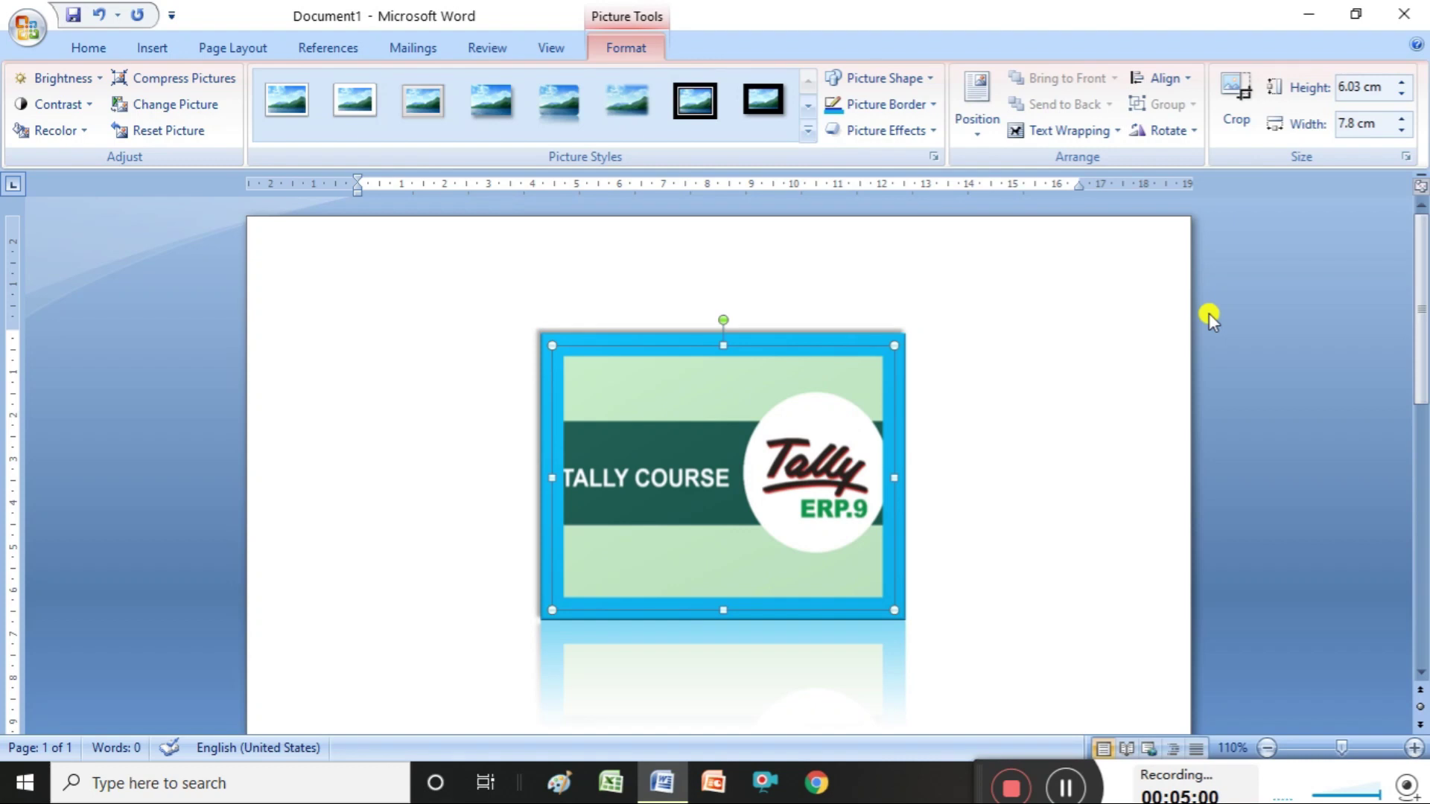
key("Delete")
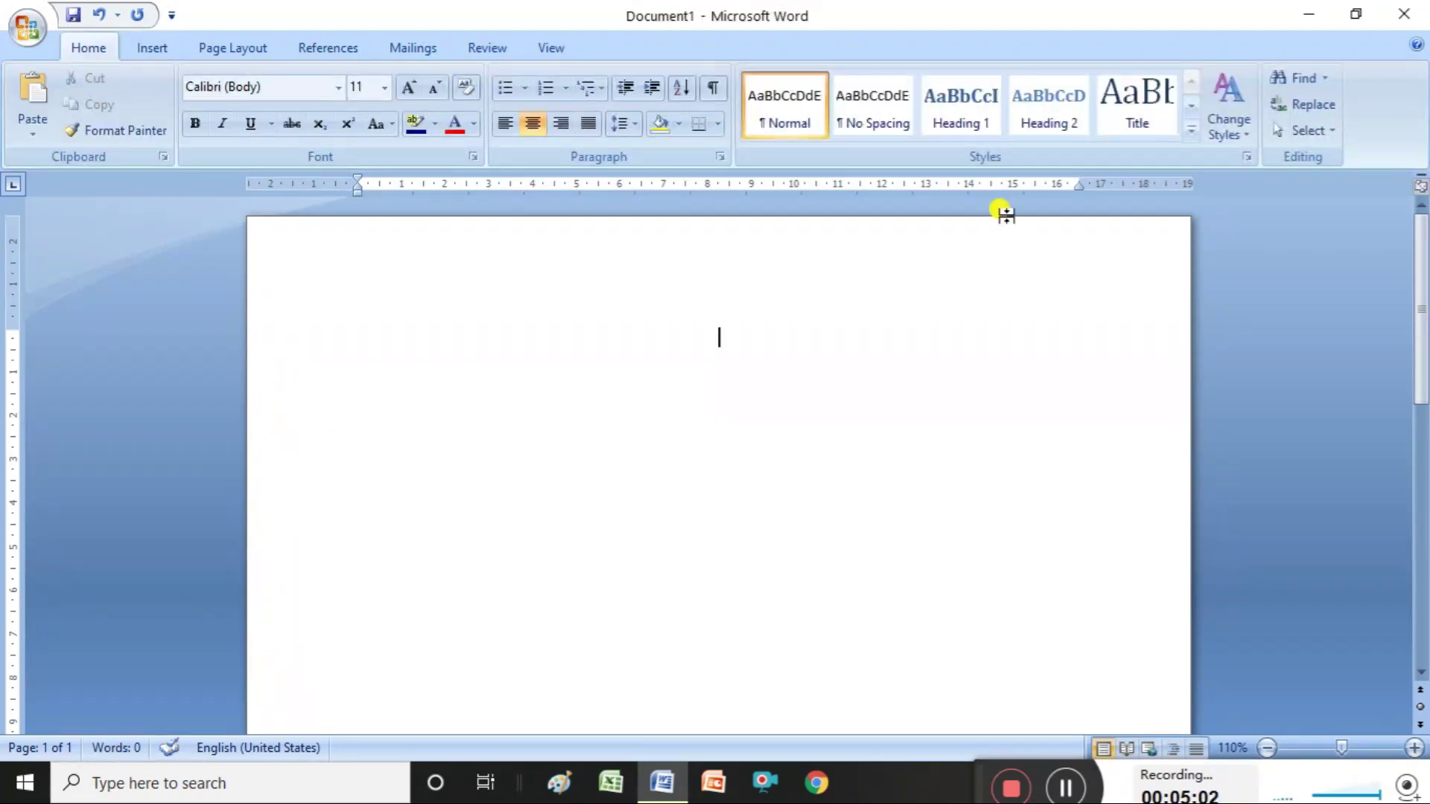
- Draw a smiley face basic shape about 3.8 cm wide and 4.2 cm high in the upper part of the page
left_click(166, 55)
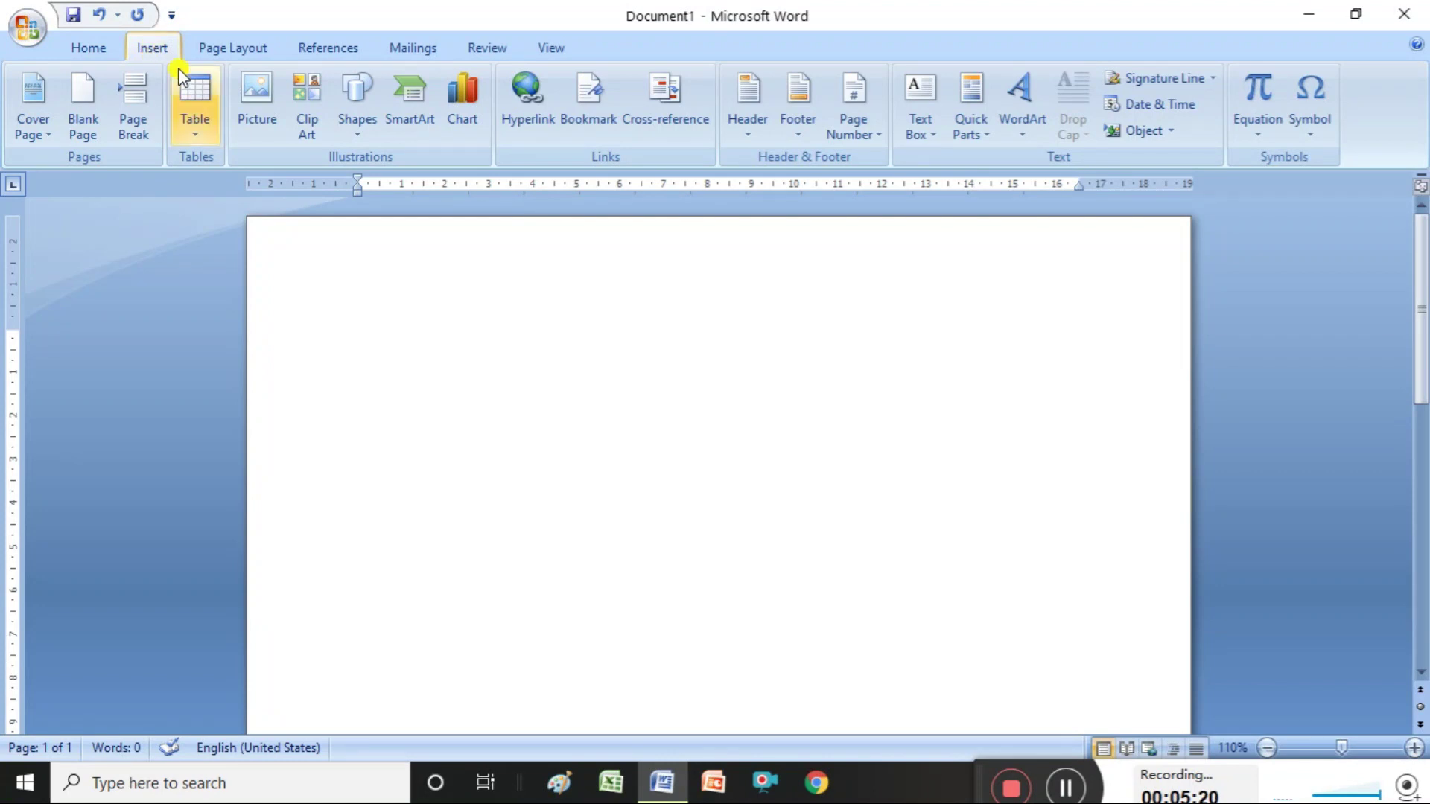
left_click(360, 131)
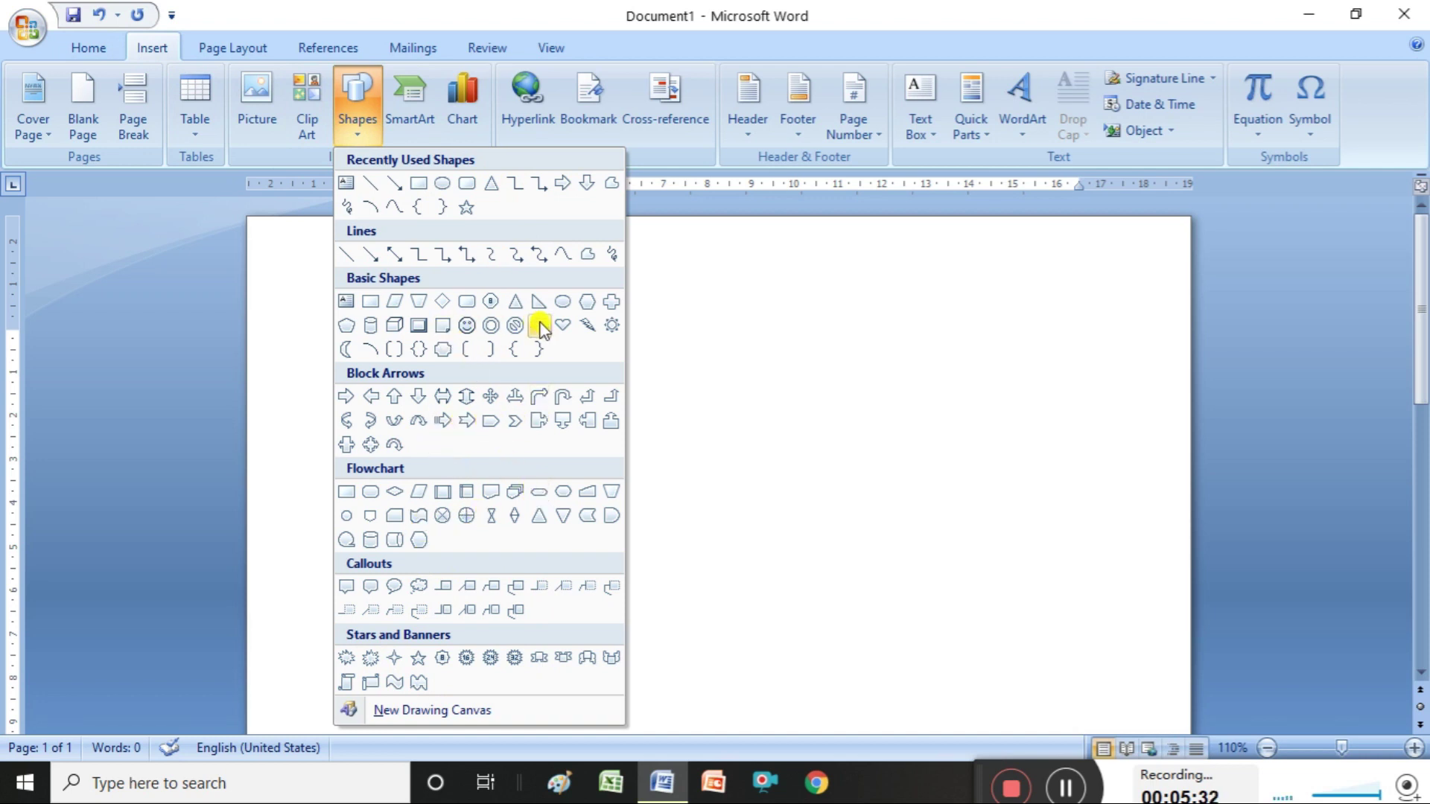
left_click(463, 326)
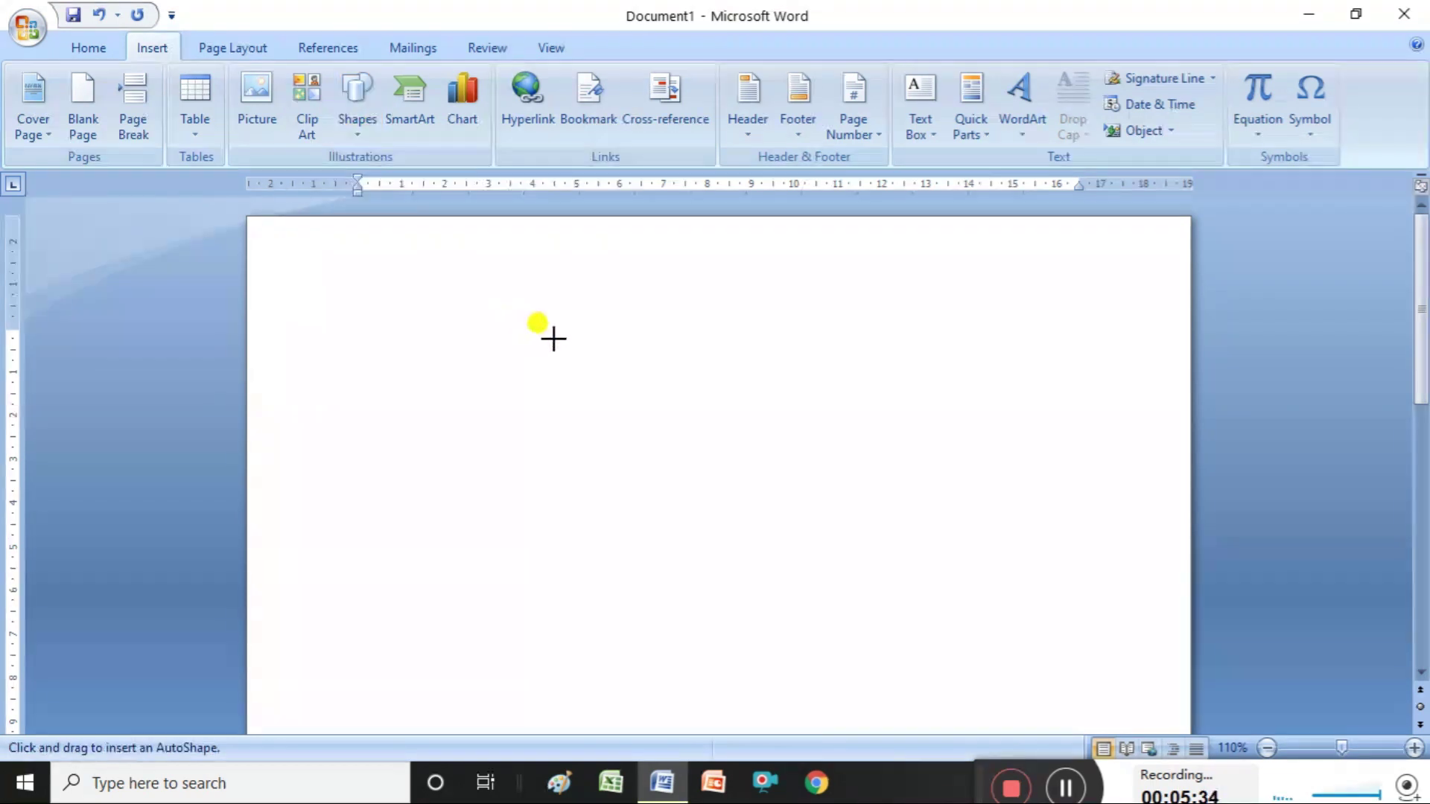
mouse_move(554, 345)
left_mouse_down()
mouse_move(604, 415)
mouse_move(677, 437)
mouse_move(721, 526)
left_mouse_up()
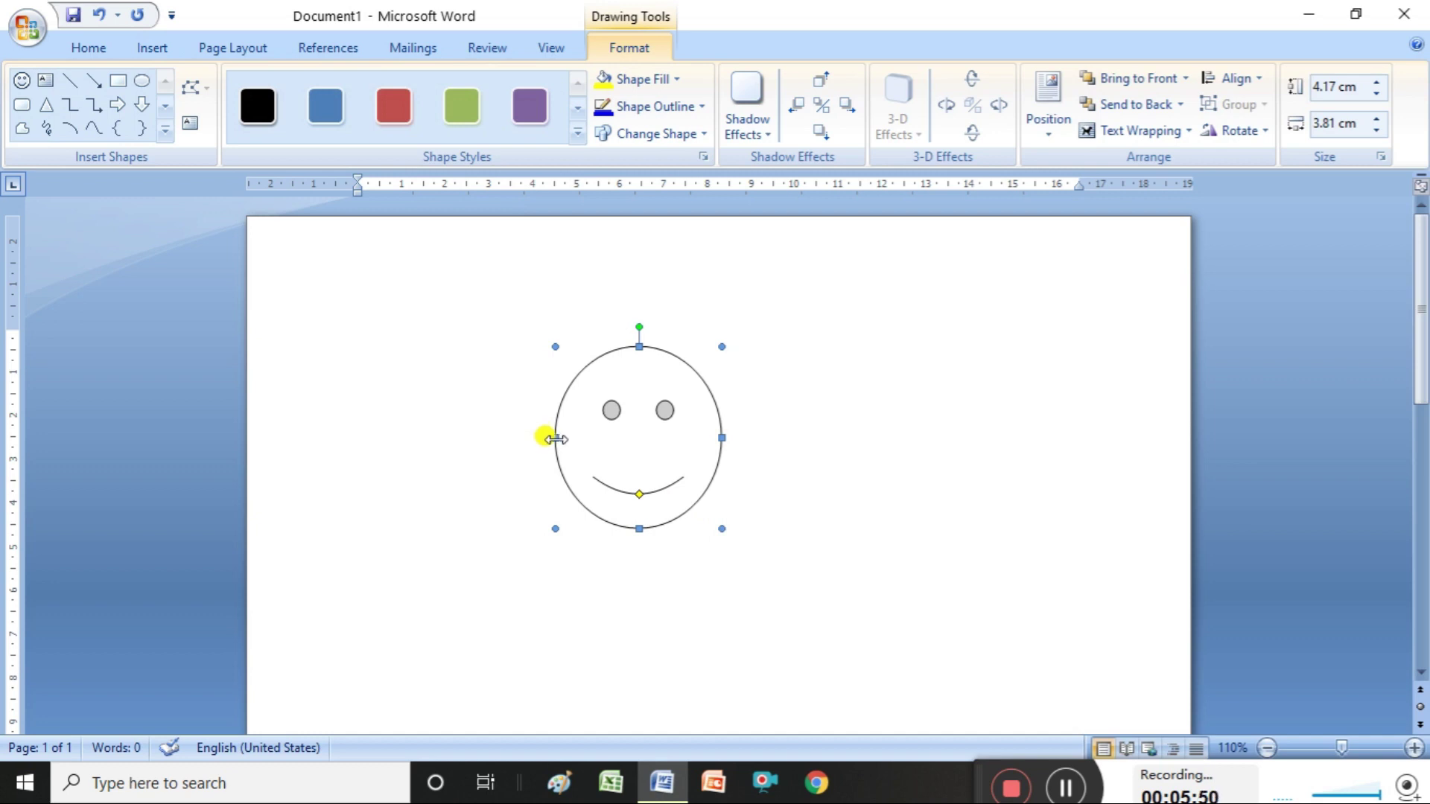
- Stretch the smiley face freehand on its left, lower and right sides to about 5.9 cm wide and 5.3 cm high
left_click_drag(554, 438, 497, 437)
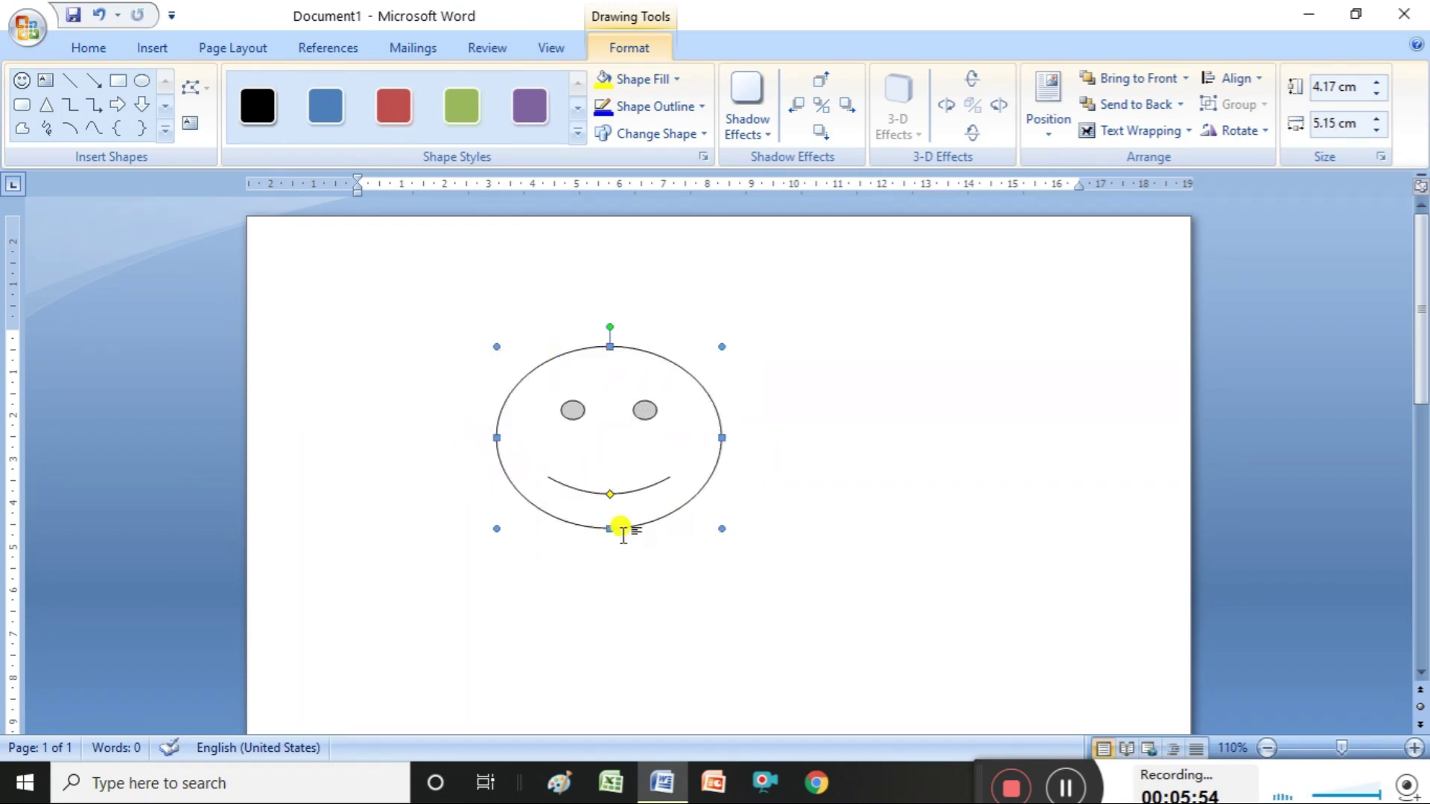
left_click_drag(610, 526, 611, 579)
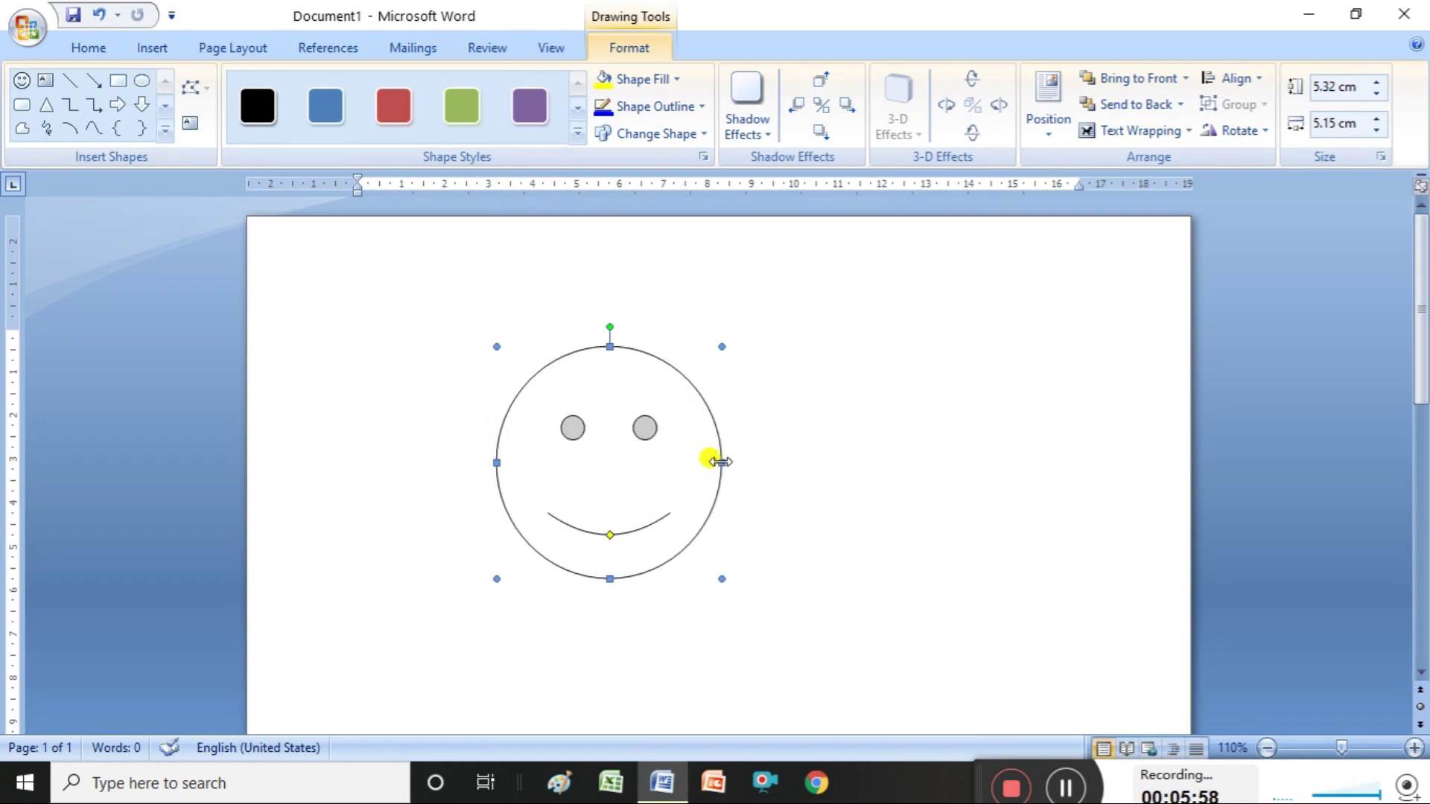
left_click_drag(719, 462, 754, 462)
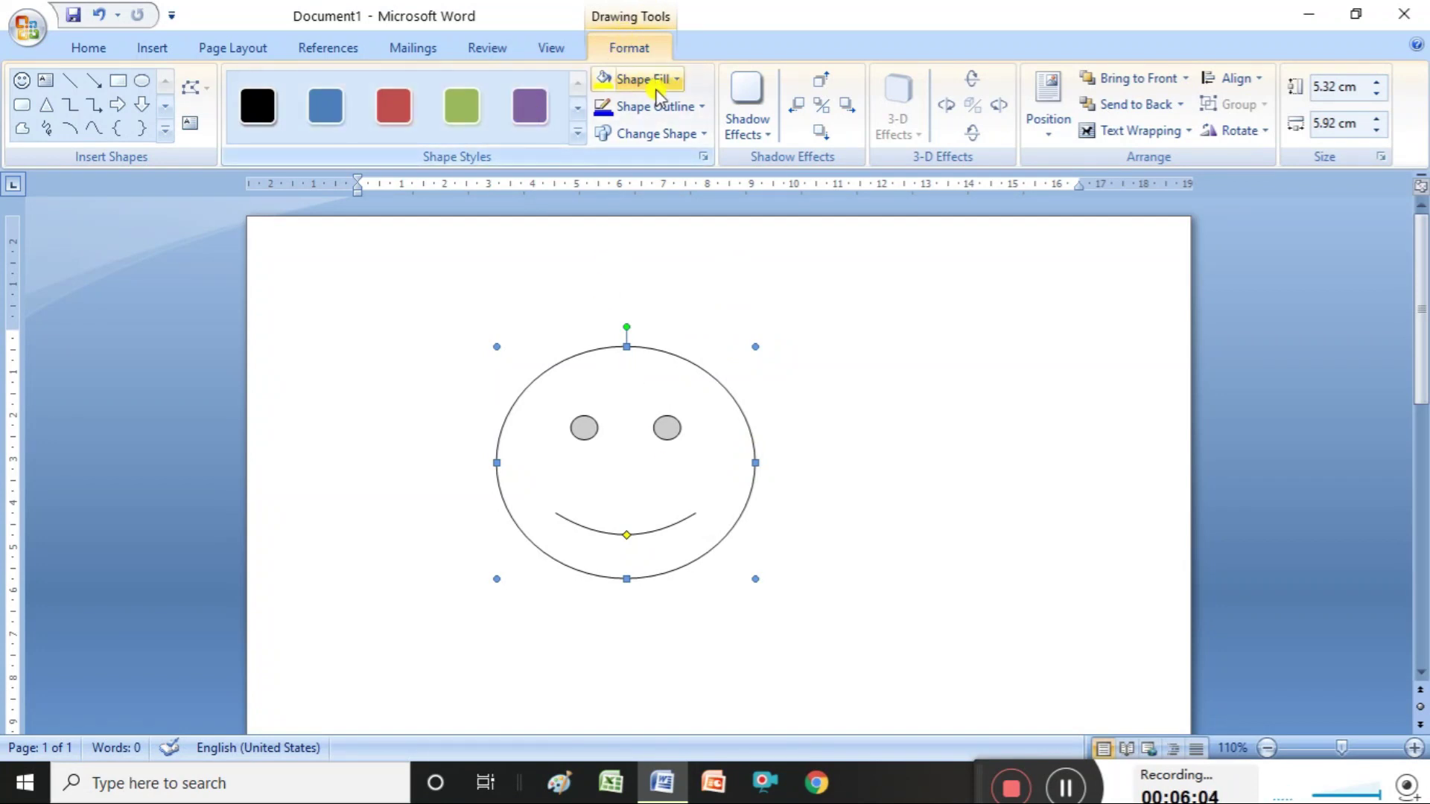
- Set the smiley face's height to 5.5 cm and its width to 6.2 cm
left_click(1376, 82)
left_click(1376, 82)
left_click(1376, 82)
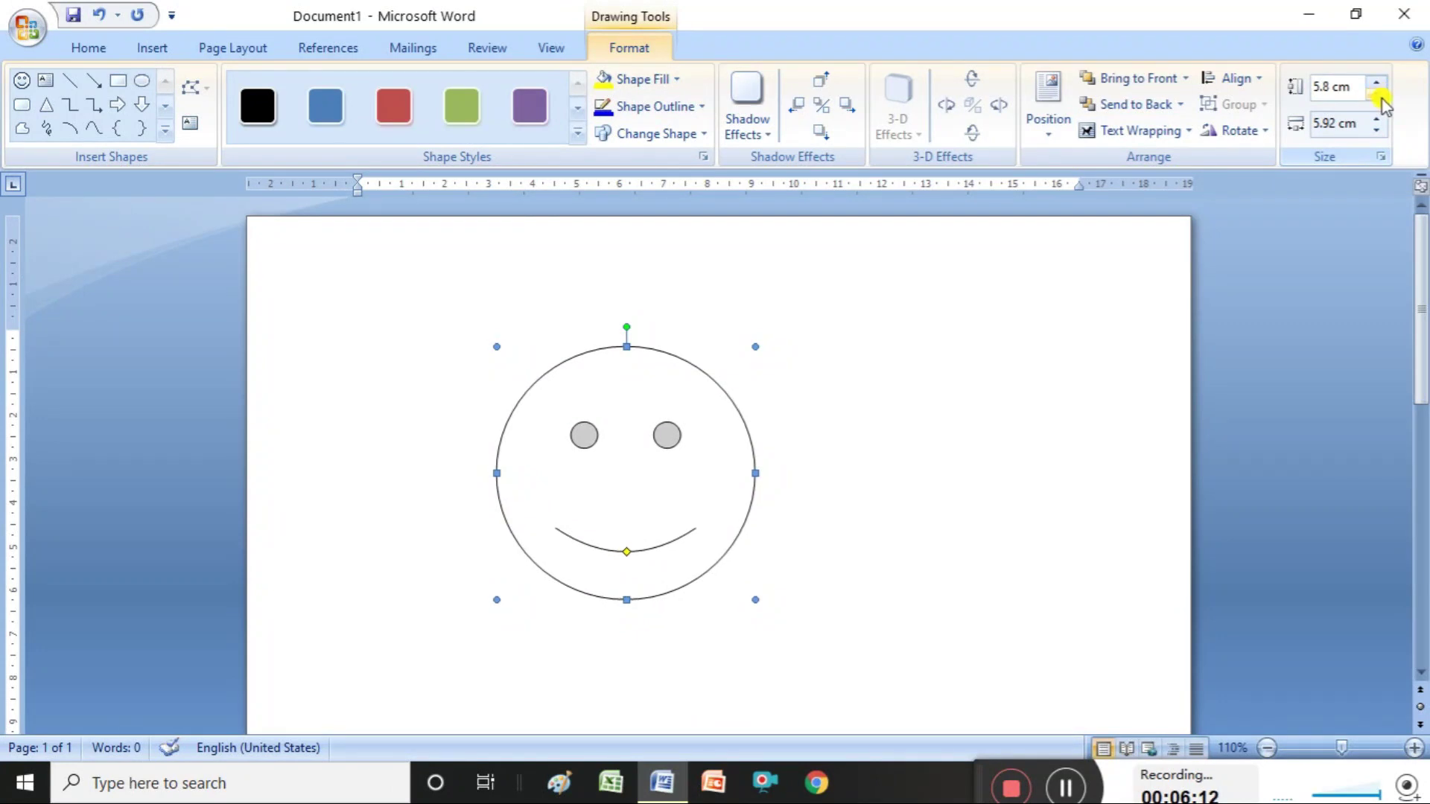
left_click(1377, 93)
left_click(1376, 93)
left_click(1376, 93)
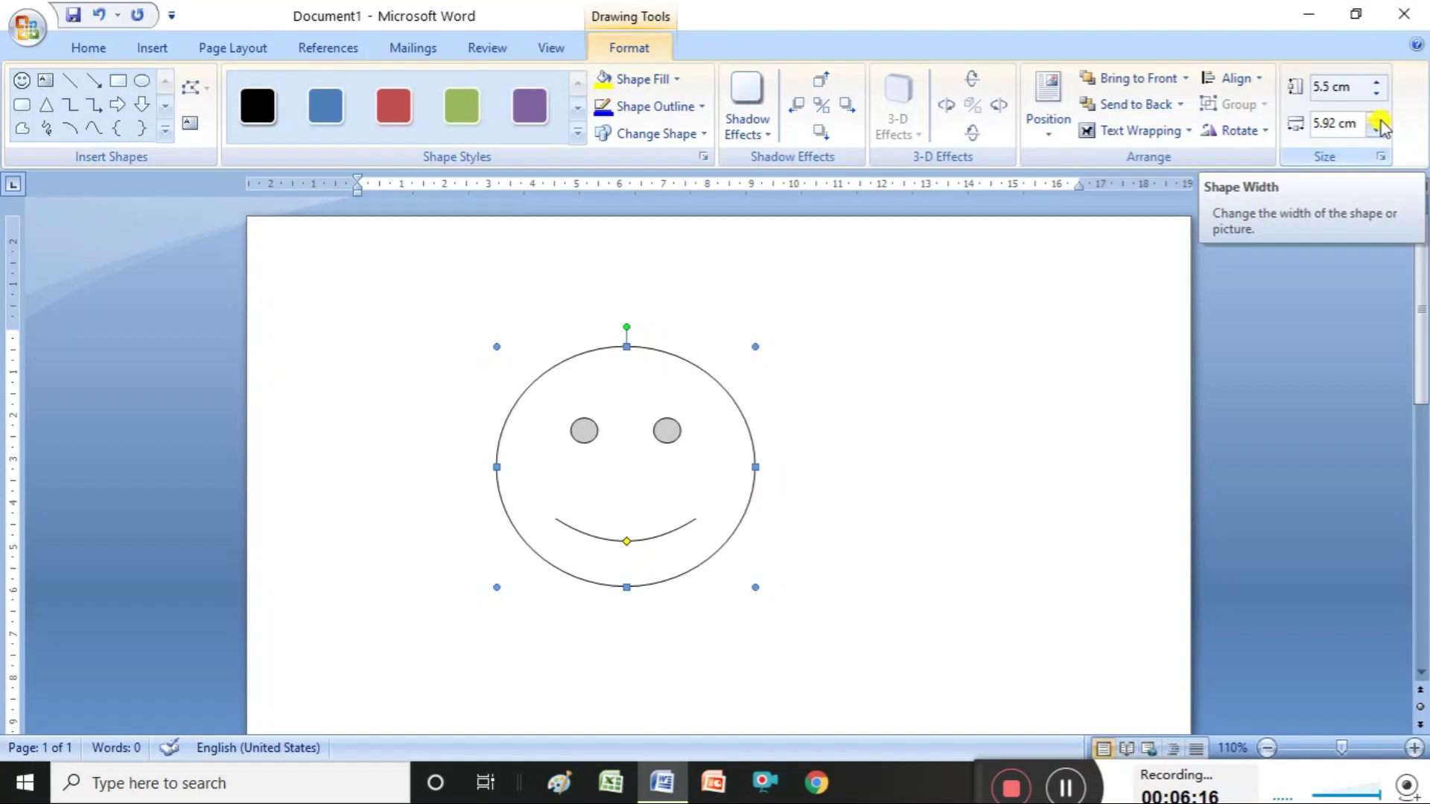
left_click(1379, 121)
left_click(1379, 120)
left_click(1378, 120)
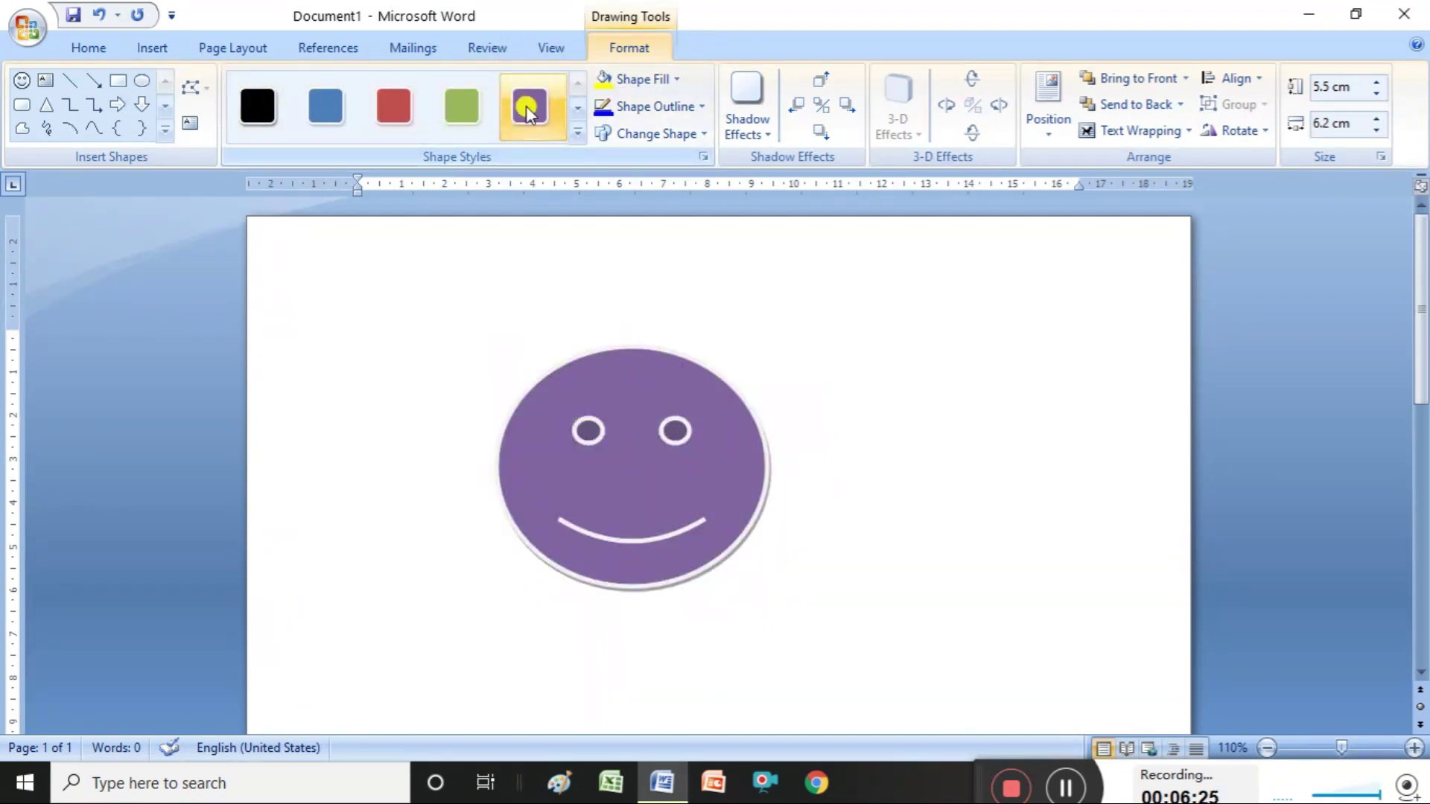
- Browse the shape styles and apply the light green diagonal-gradient style to the smiley face
left_click(577, 107)
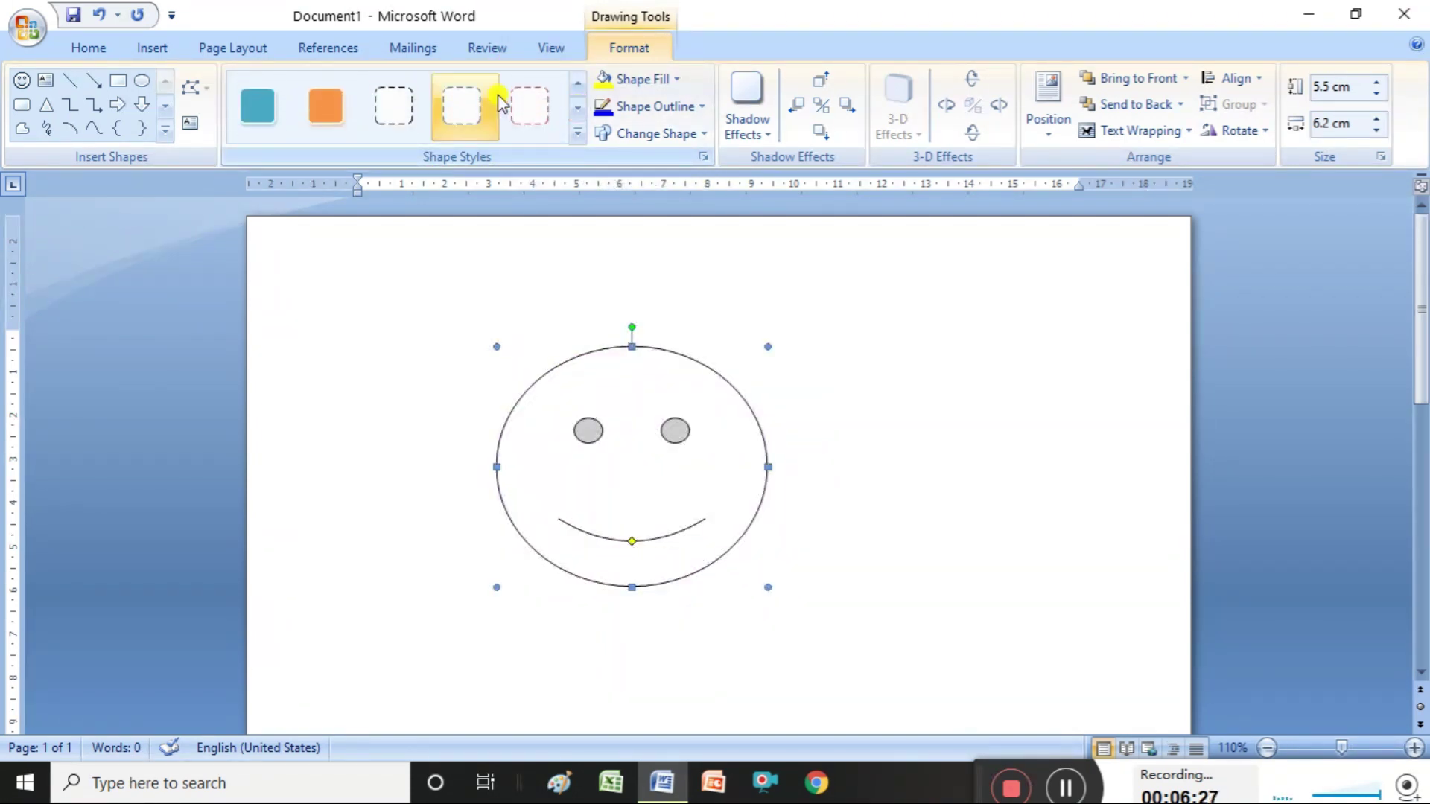
left_click(577, 82)
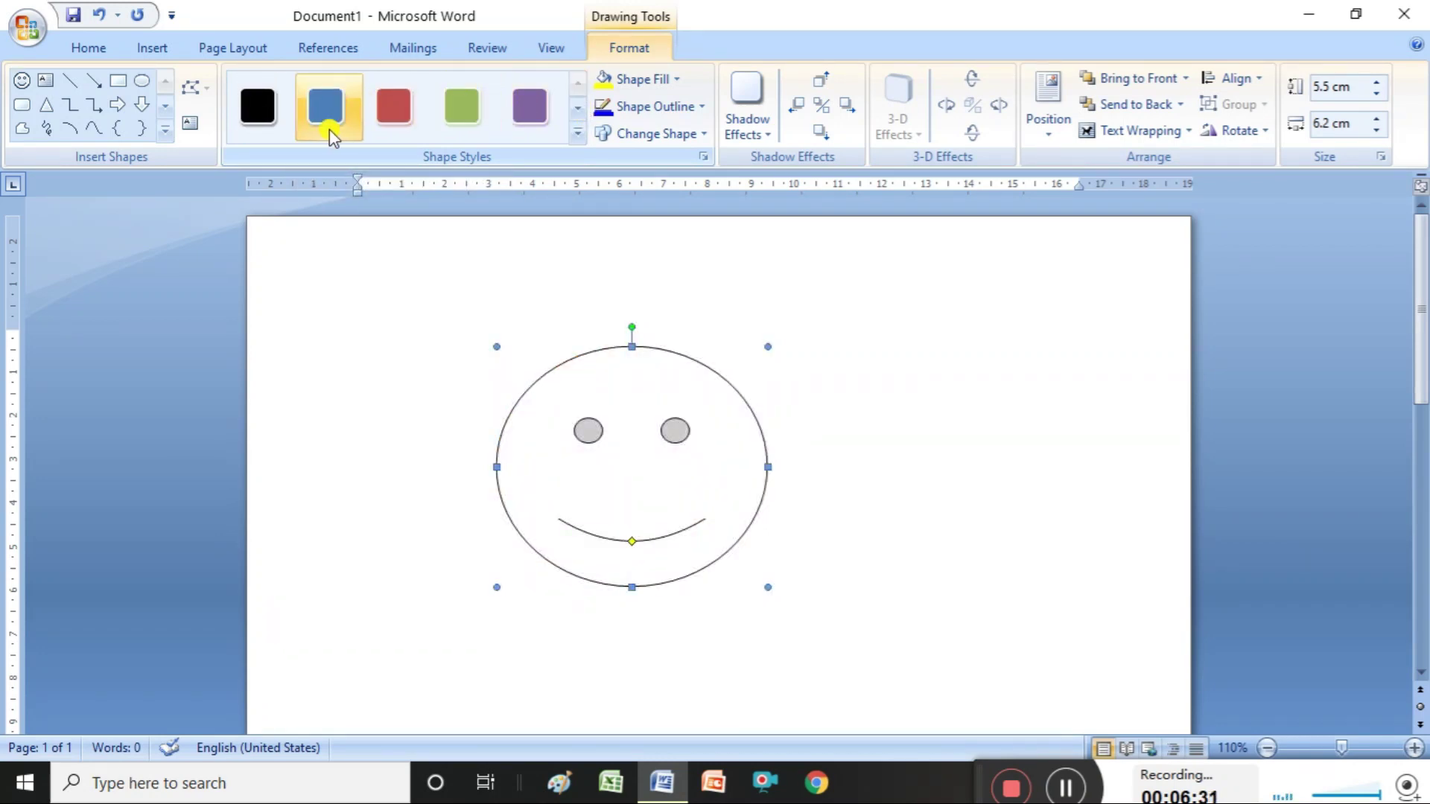
left_click(579, 136)
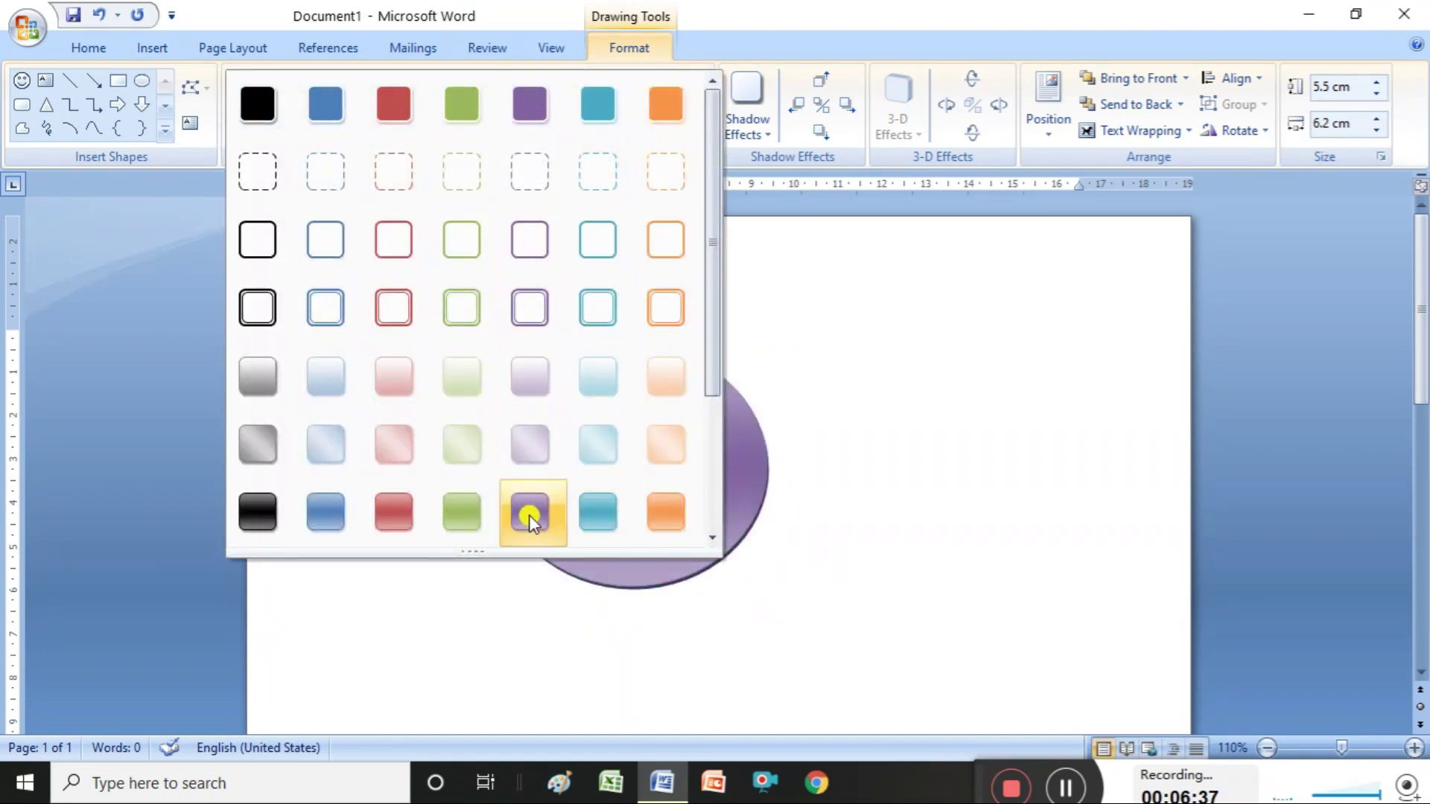
left_click(467, 446)
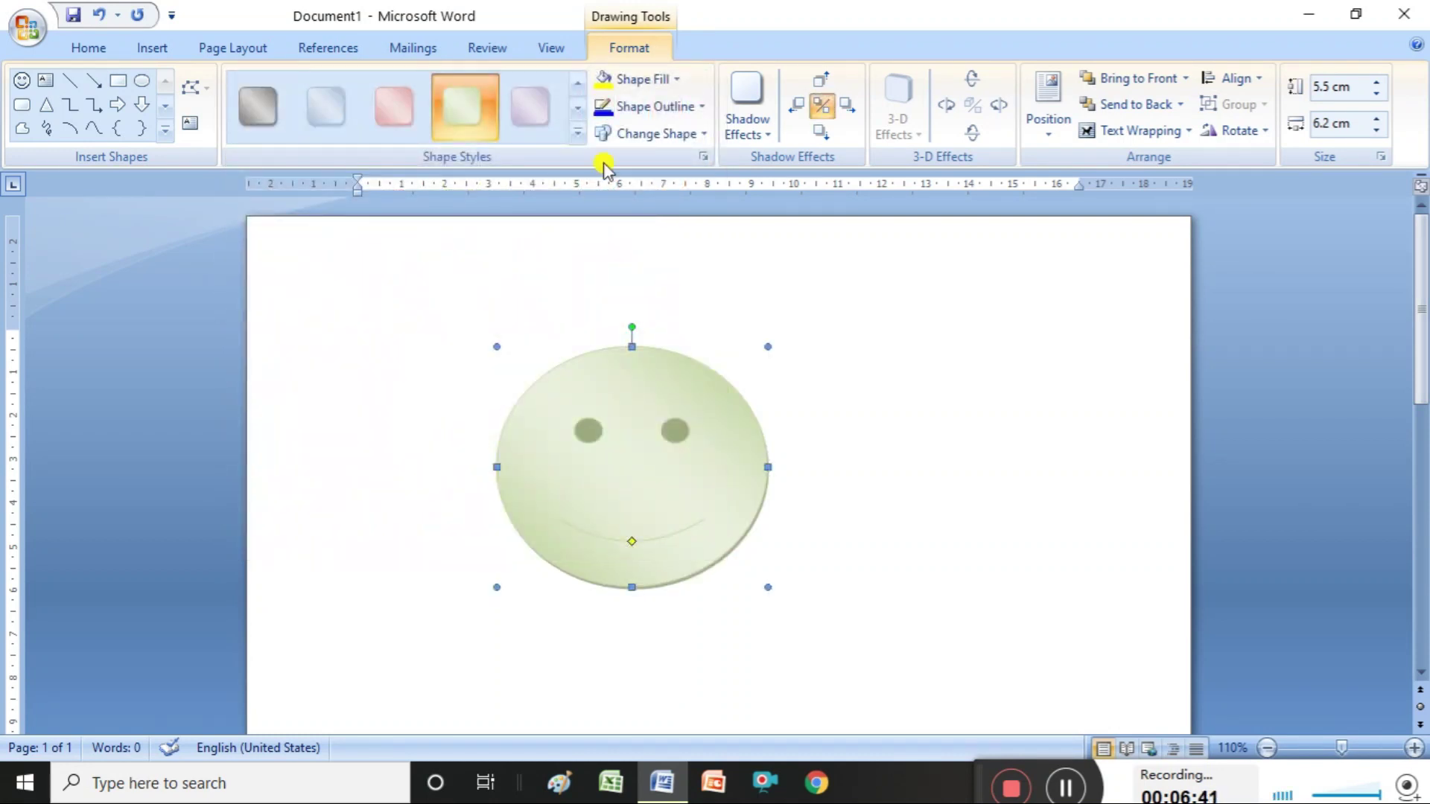
- Fill the smiley face with the standard light blue, and view the custom fill colour settings without changing the colour
left_click(679, 82)
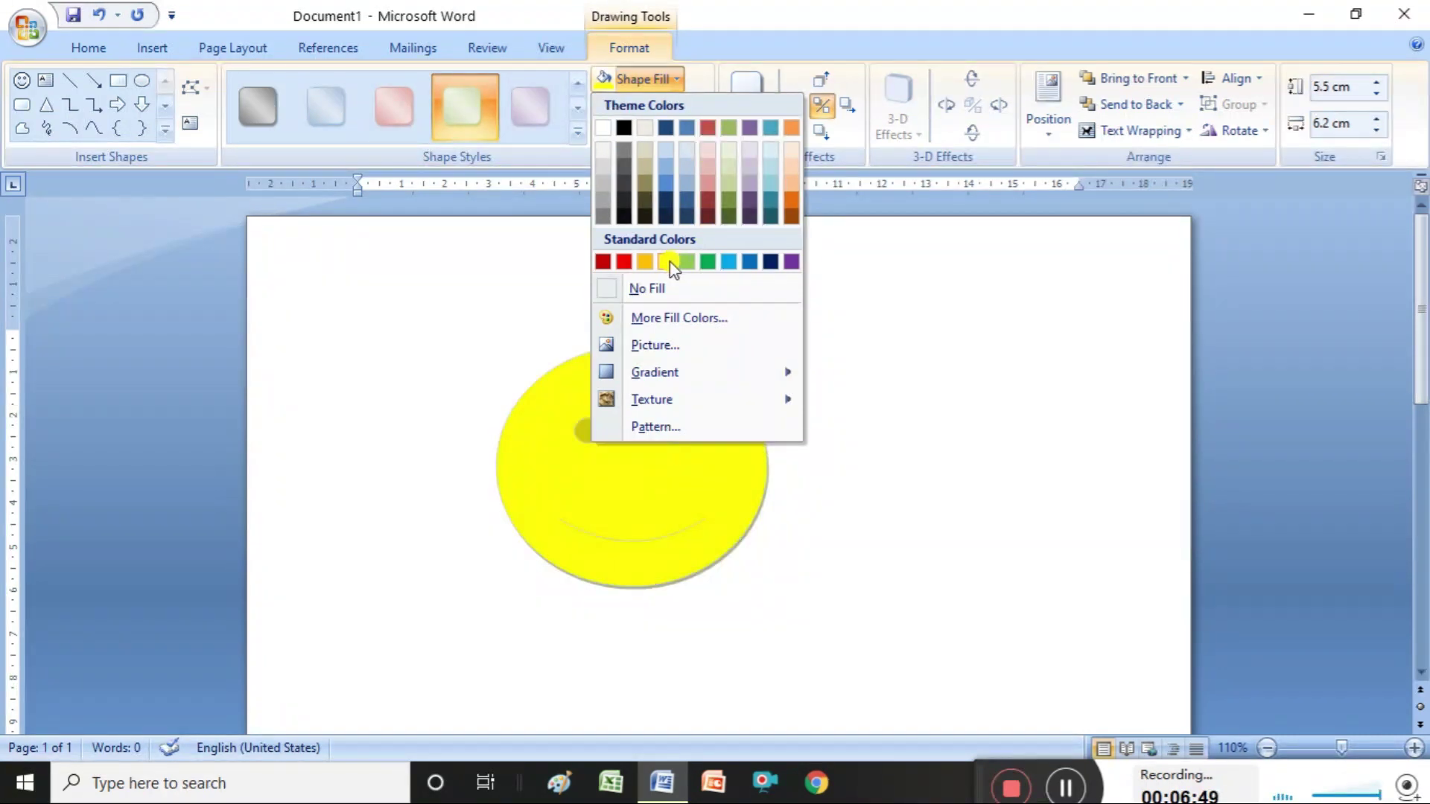
left_click(732, 262)
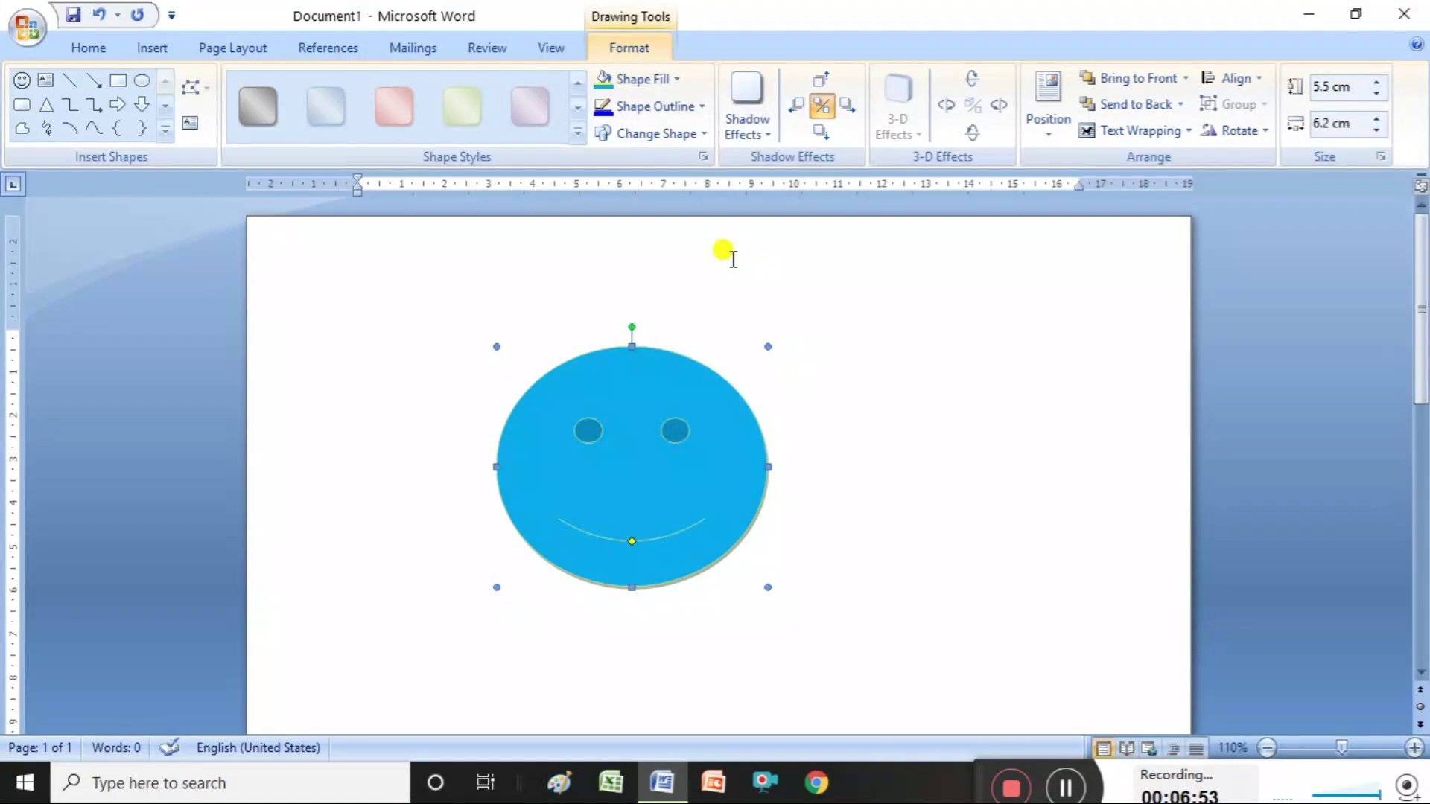
left_click(677, 80)
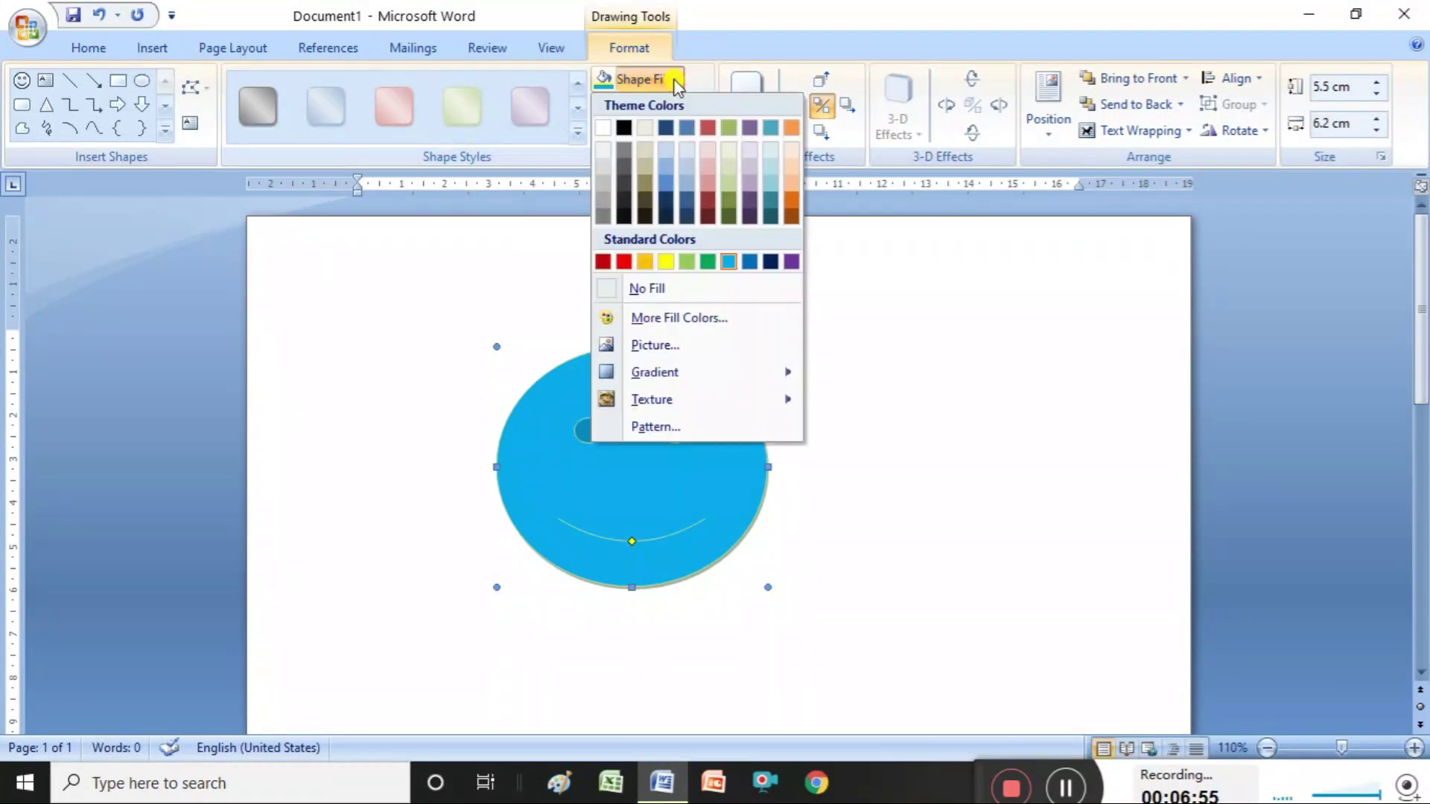
left_click(679, 317)
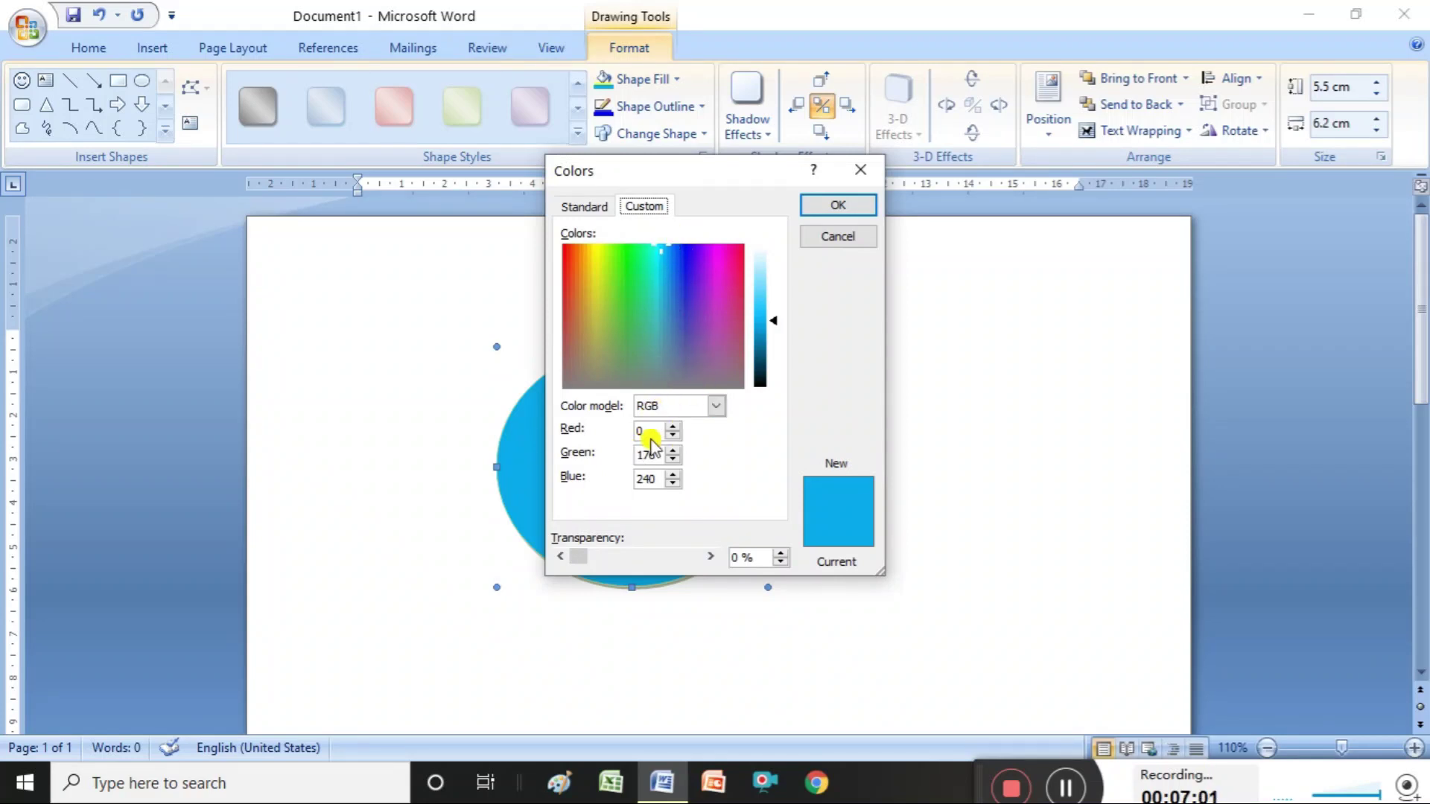
left_click(838, 205)
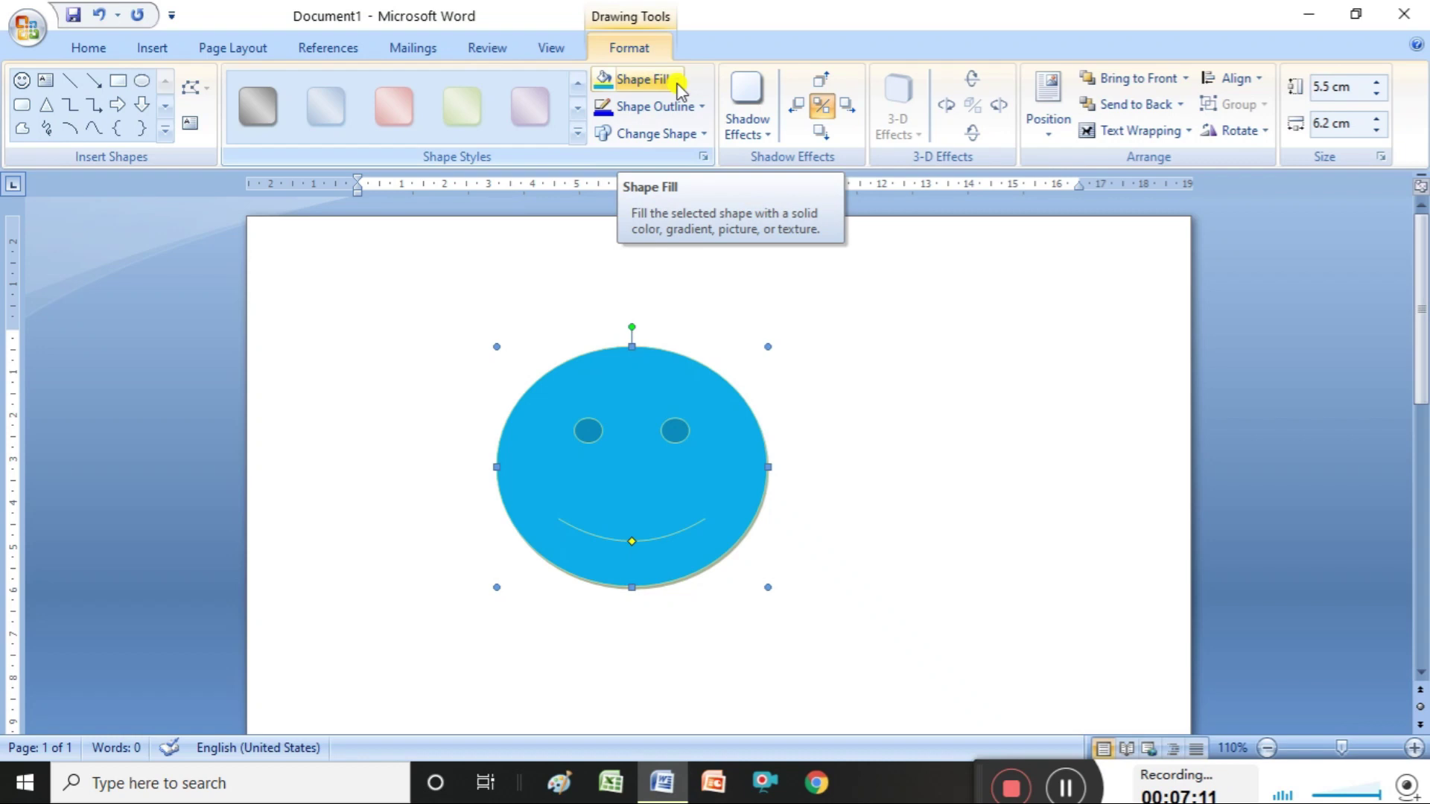
- Apply the light-variation gradient radiating from the centre to the smiley face's fill
left_click(676, 81)
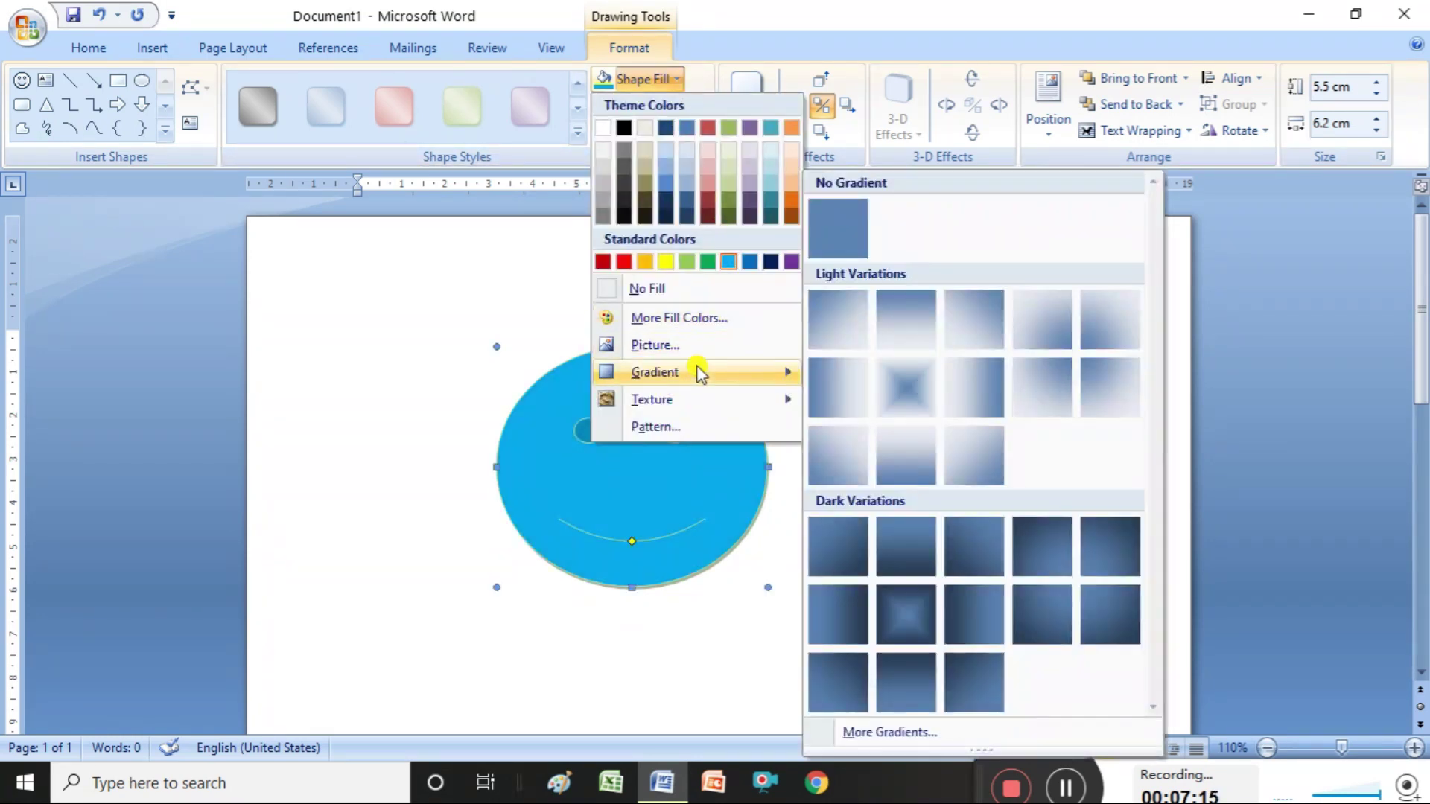
mouse_move(700, 373)
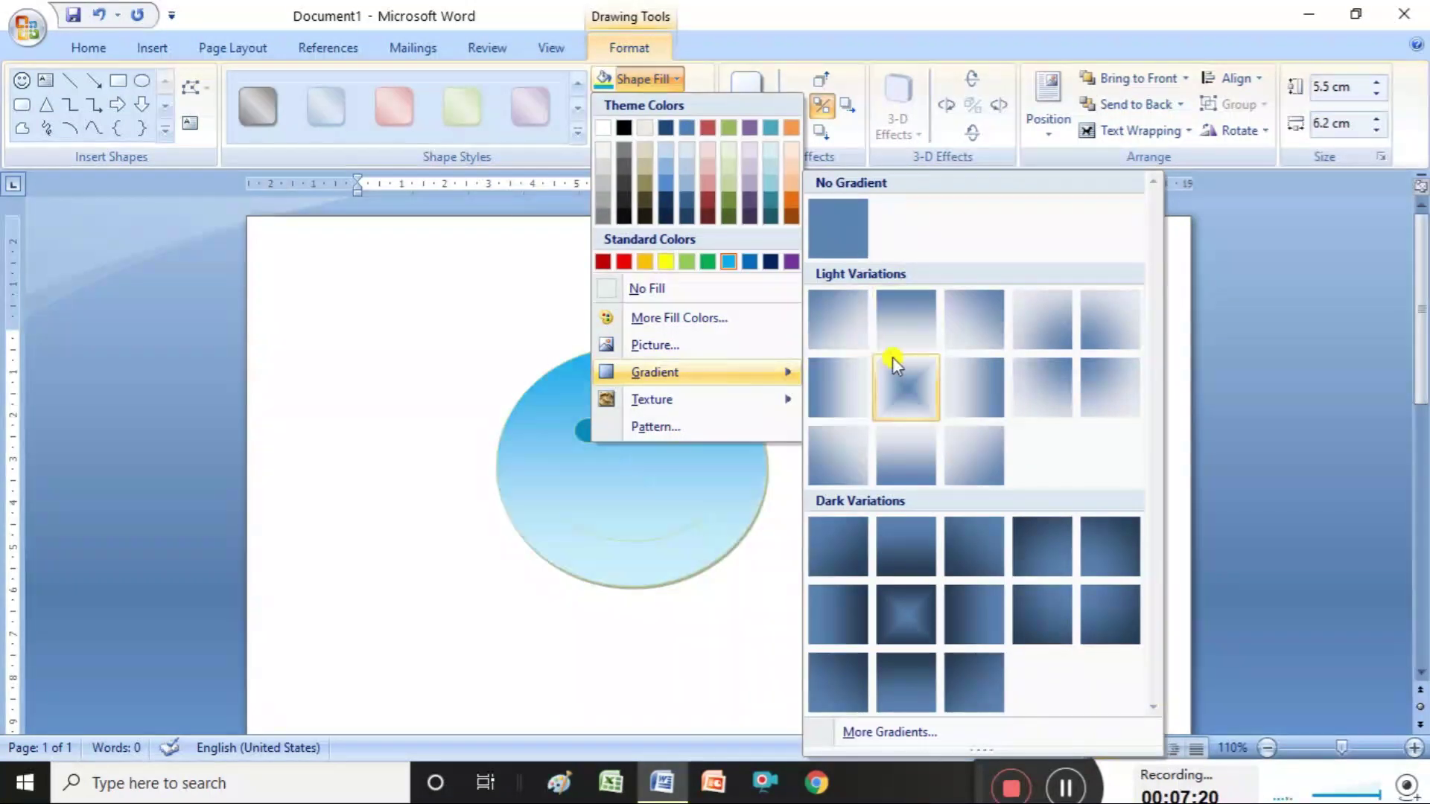
left_click(909, 382)
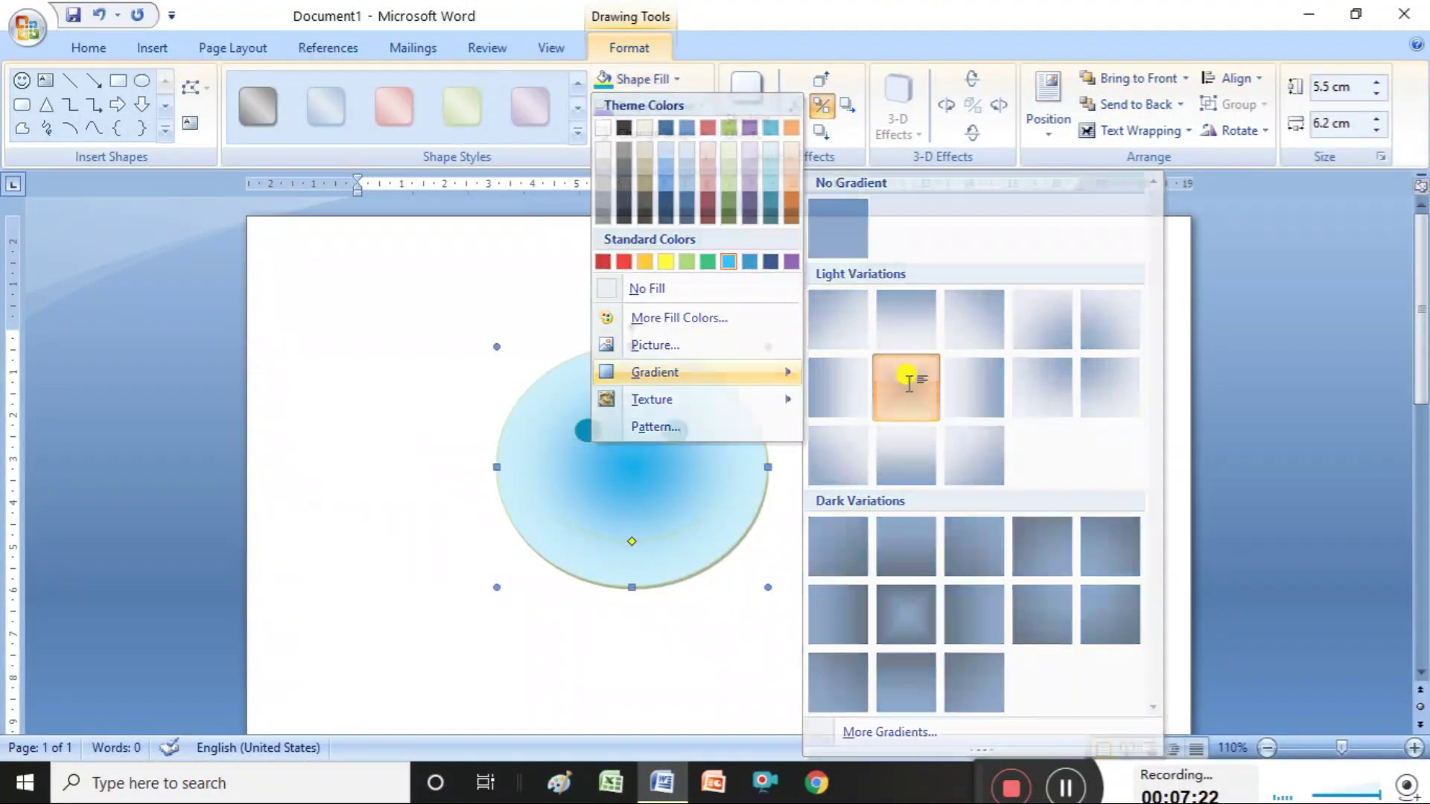
left_click(678, 76)
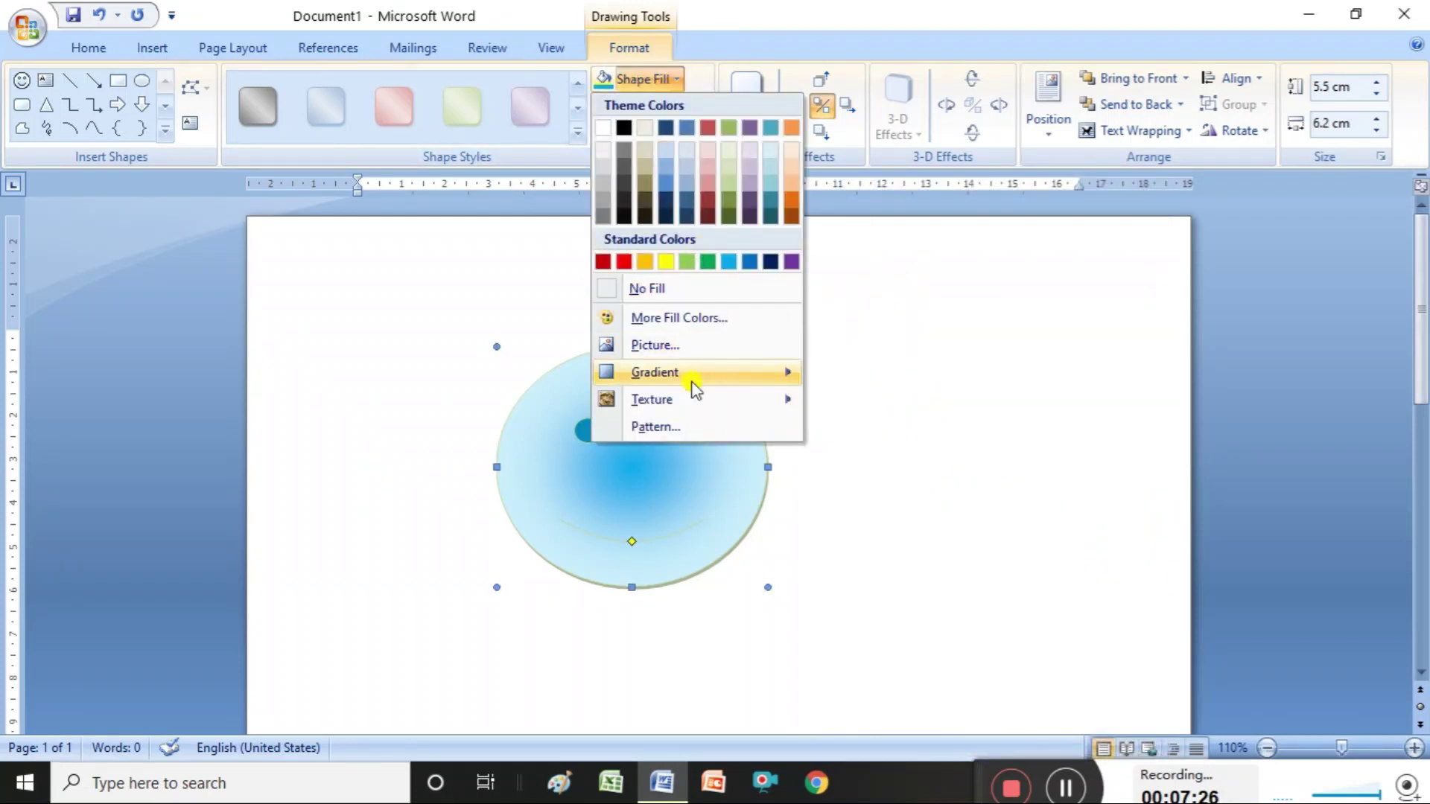
mouse_move(695, 406)
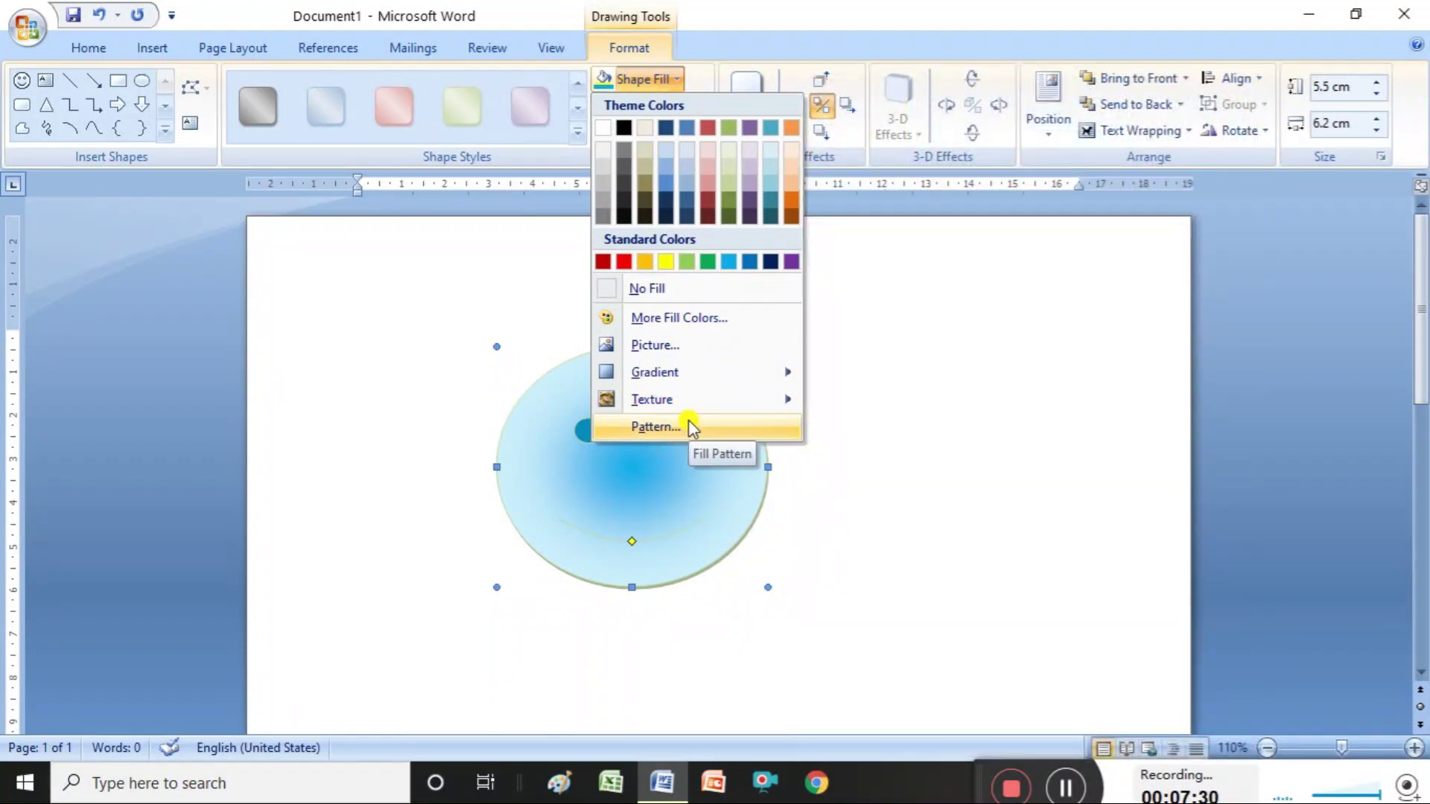
left_click(578, 419)
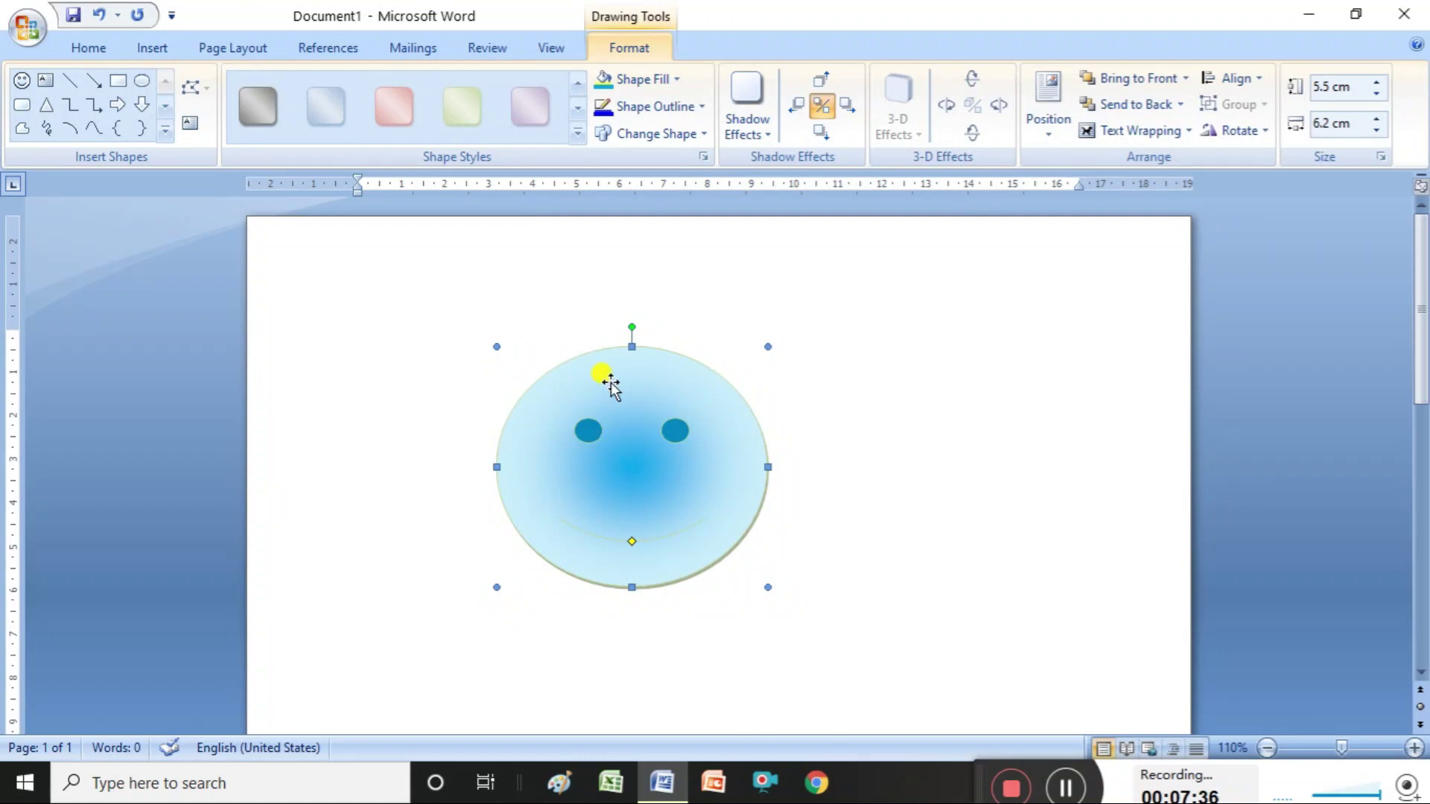
- Set the smiley face's outline to the standard red
left_click(705, 108)
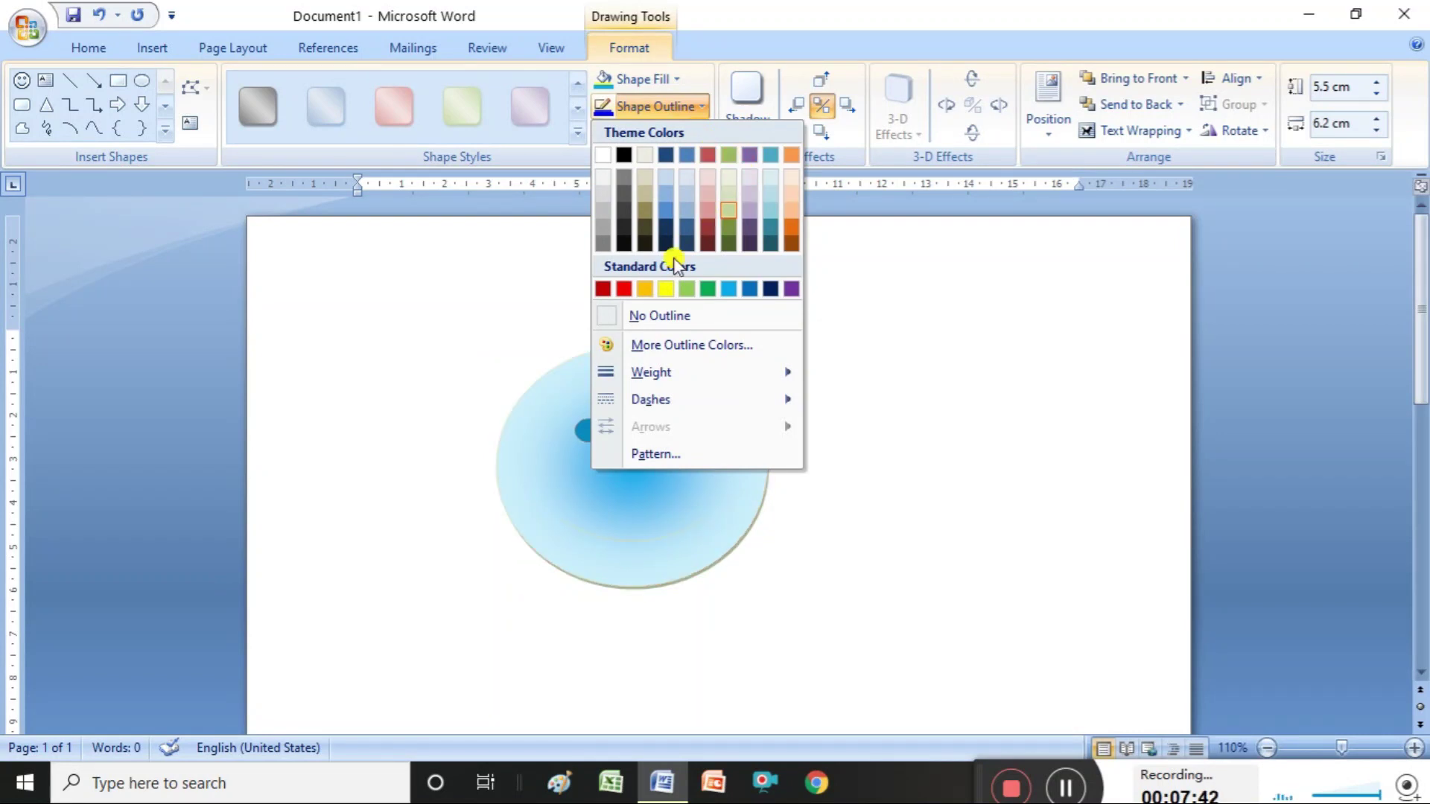
left_click(632, 286)
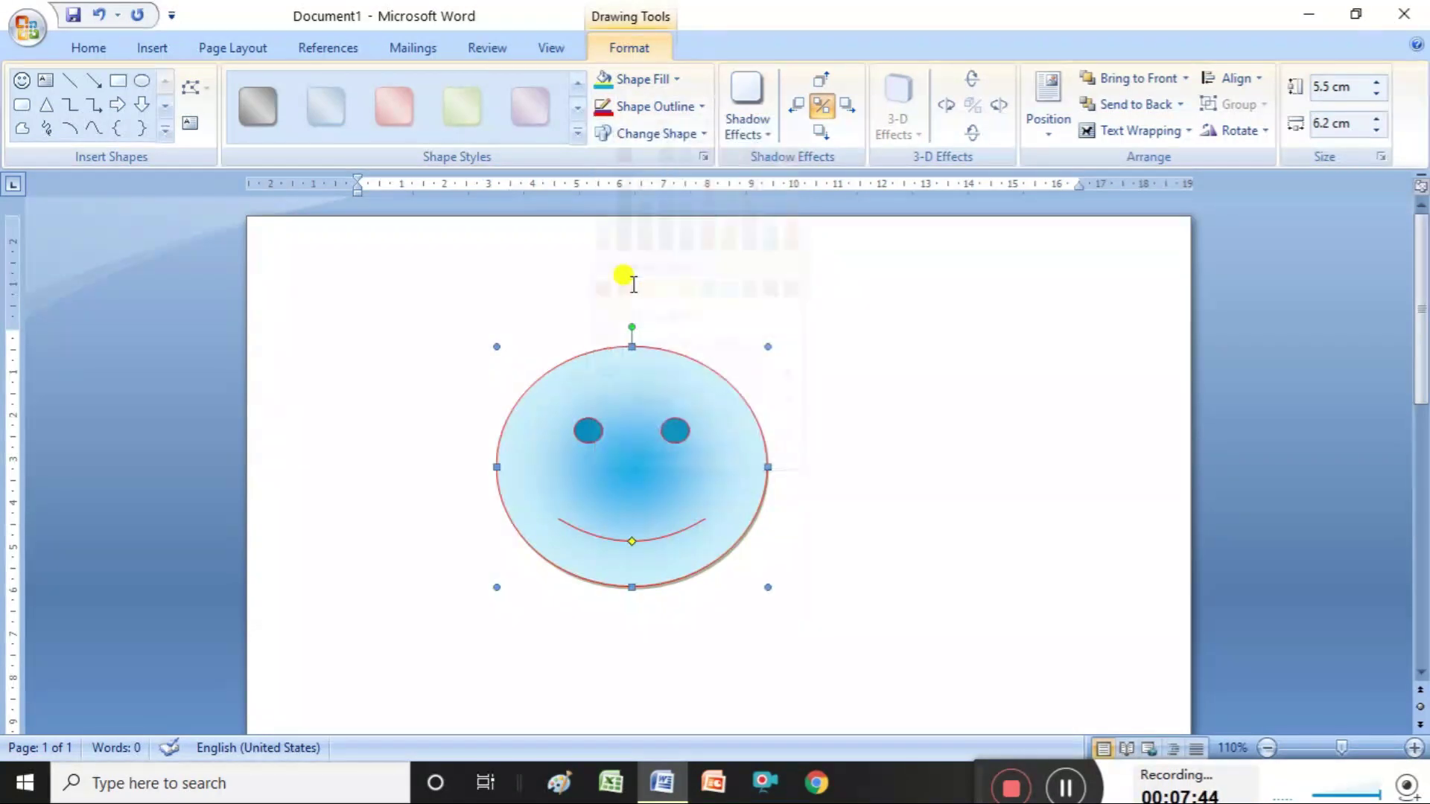
- Change the smiley face to the flowchart circle with a diagonal cross, and change it back to the smiley face shape
left_click(704, 142)
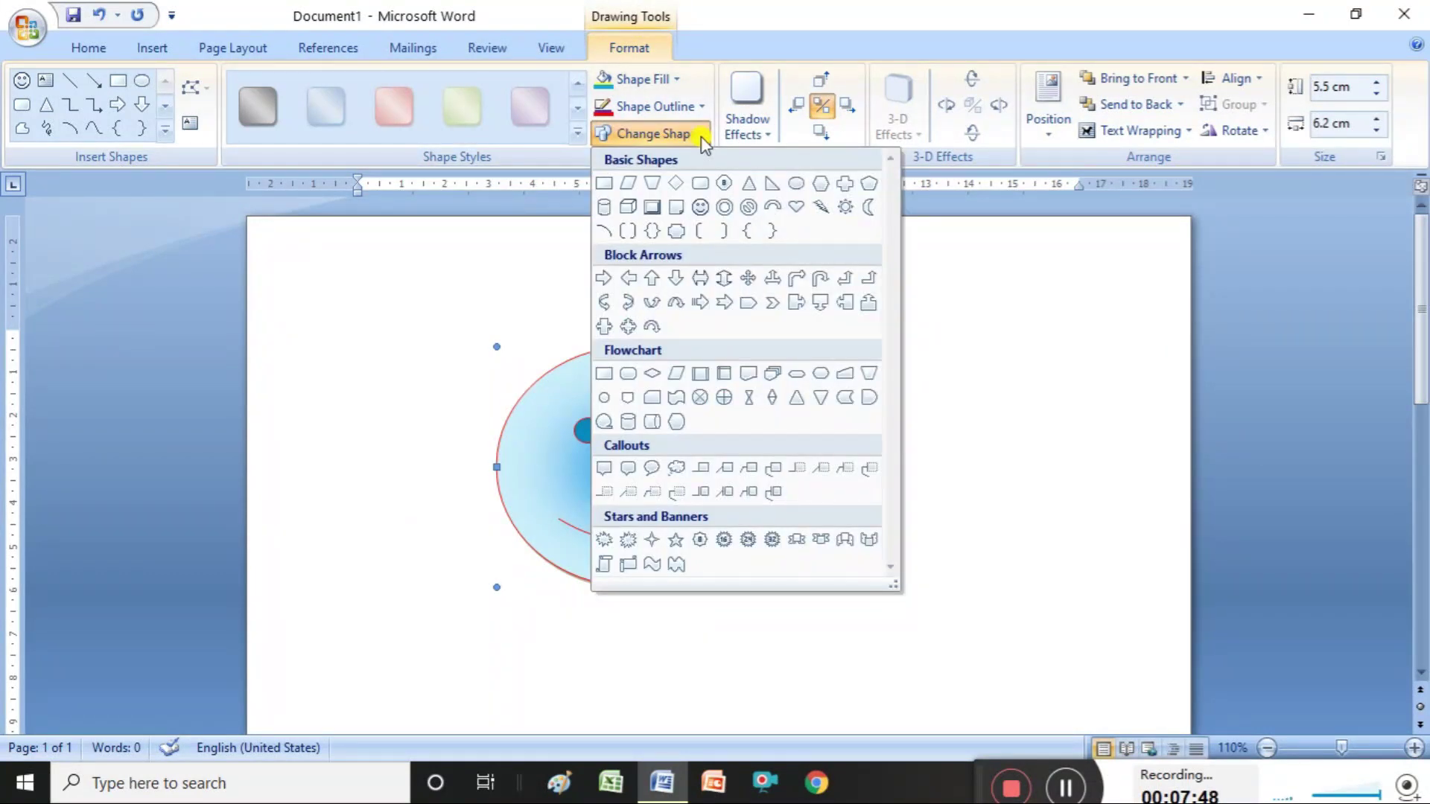
left_click(701, 398)
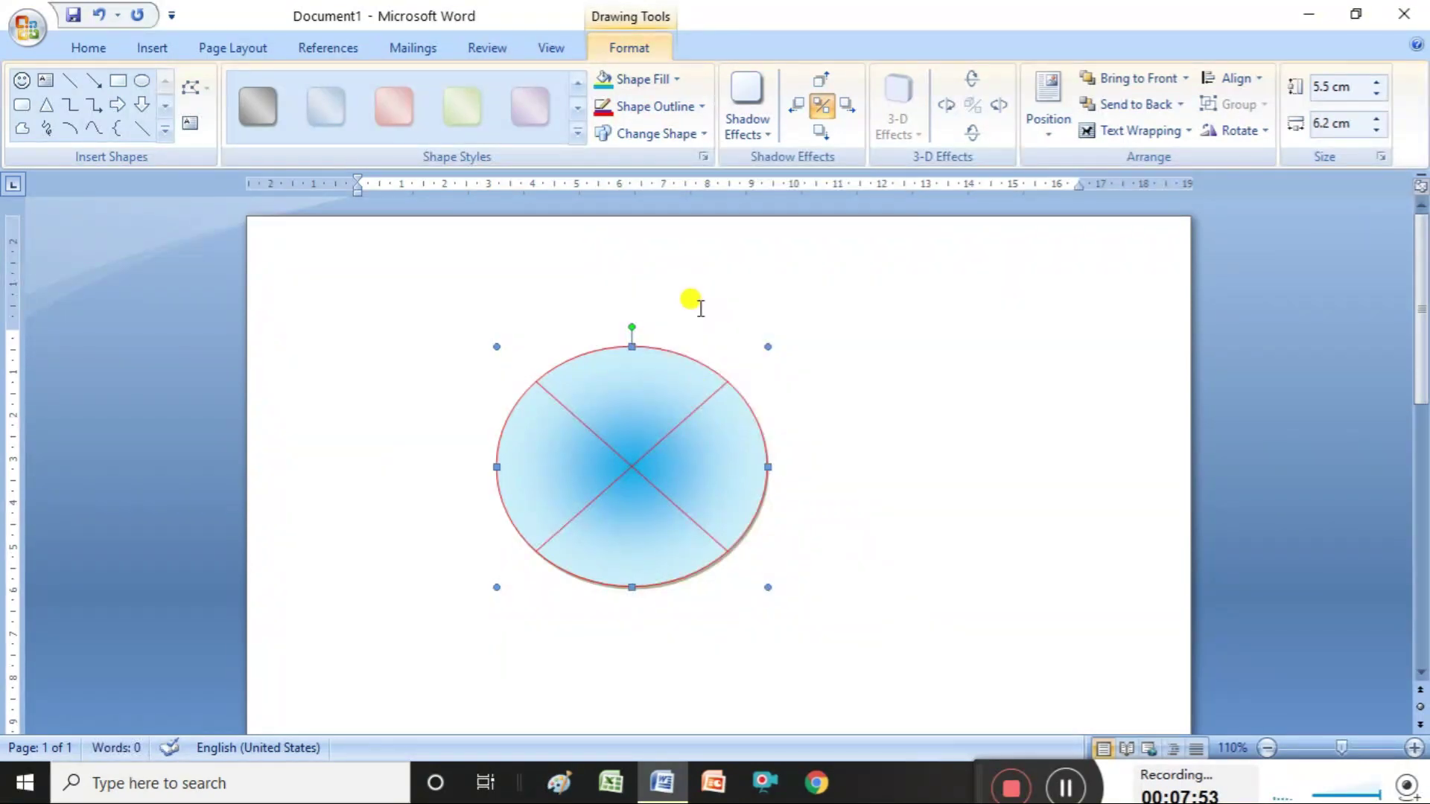
left_click(706, 138)
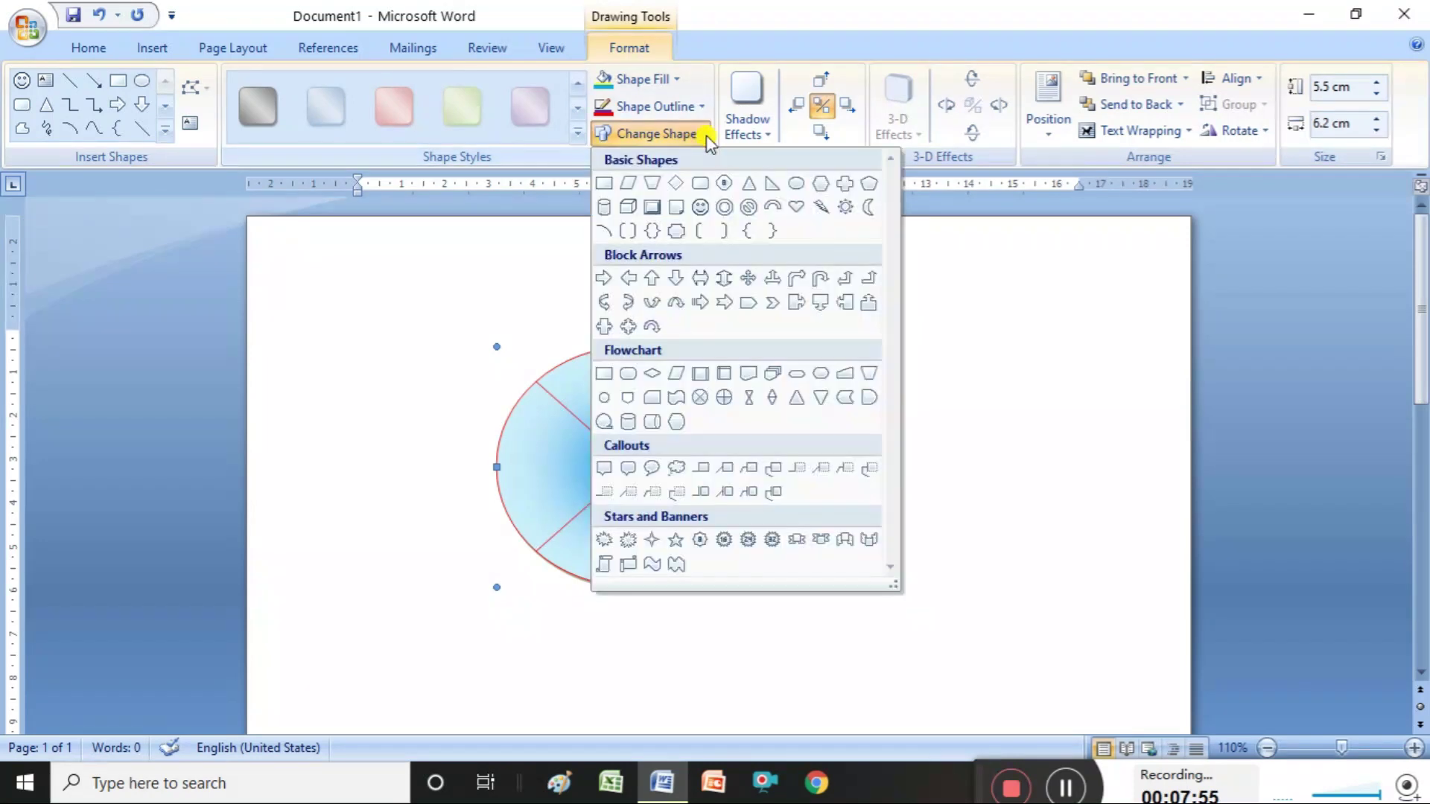
left_click(700, 205)
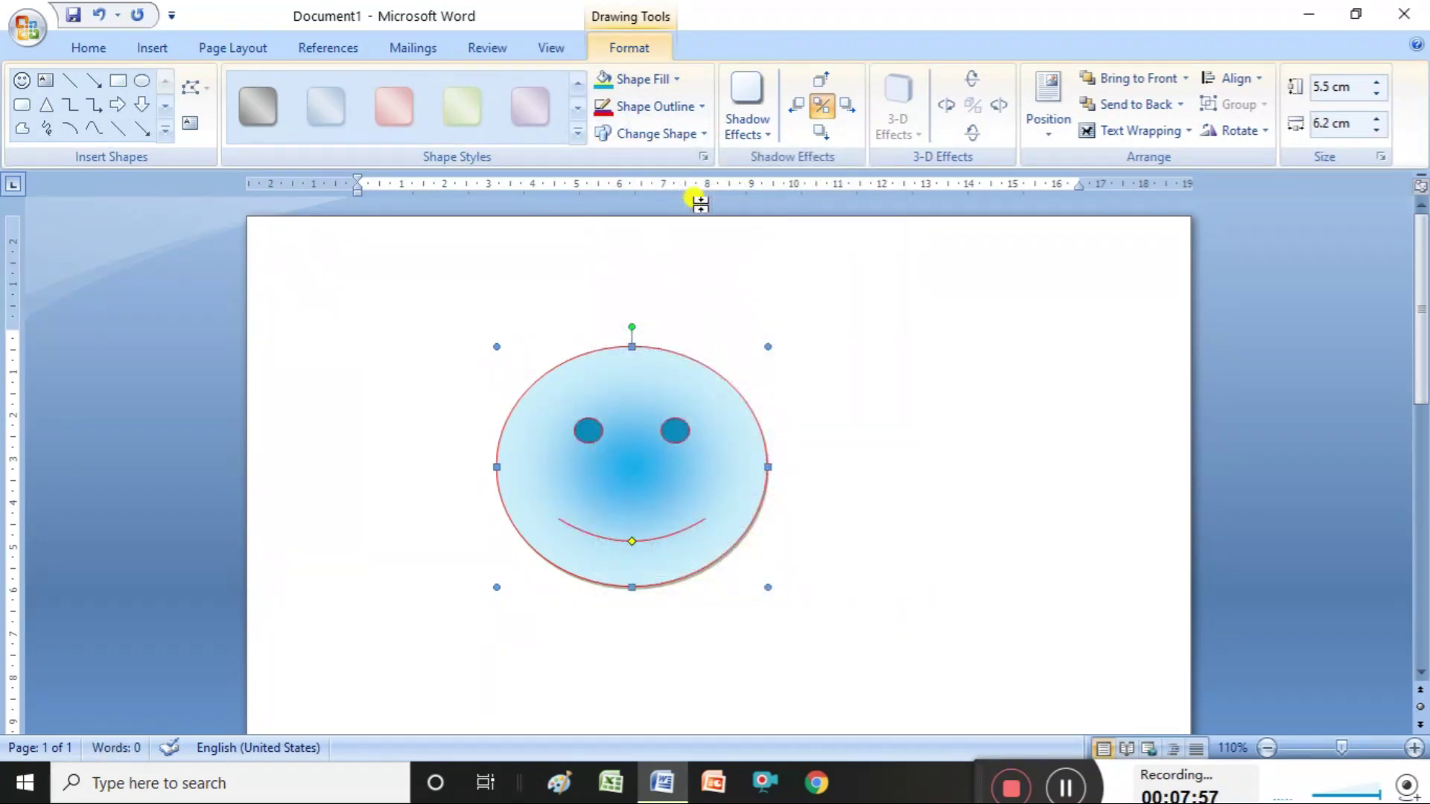
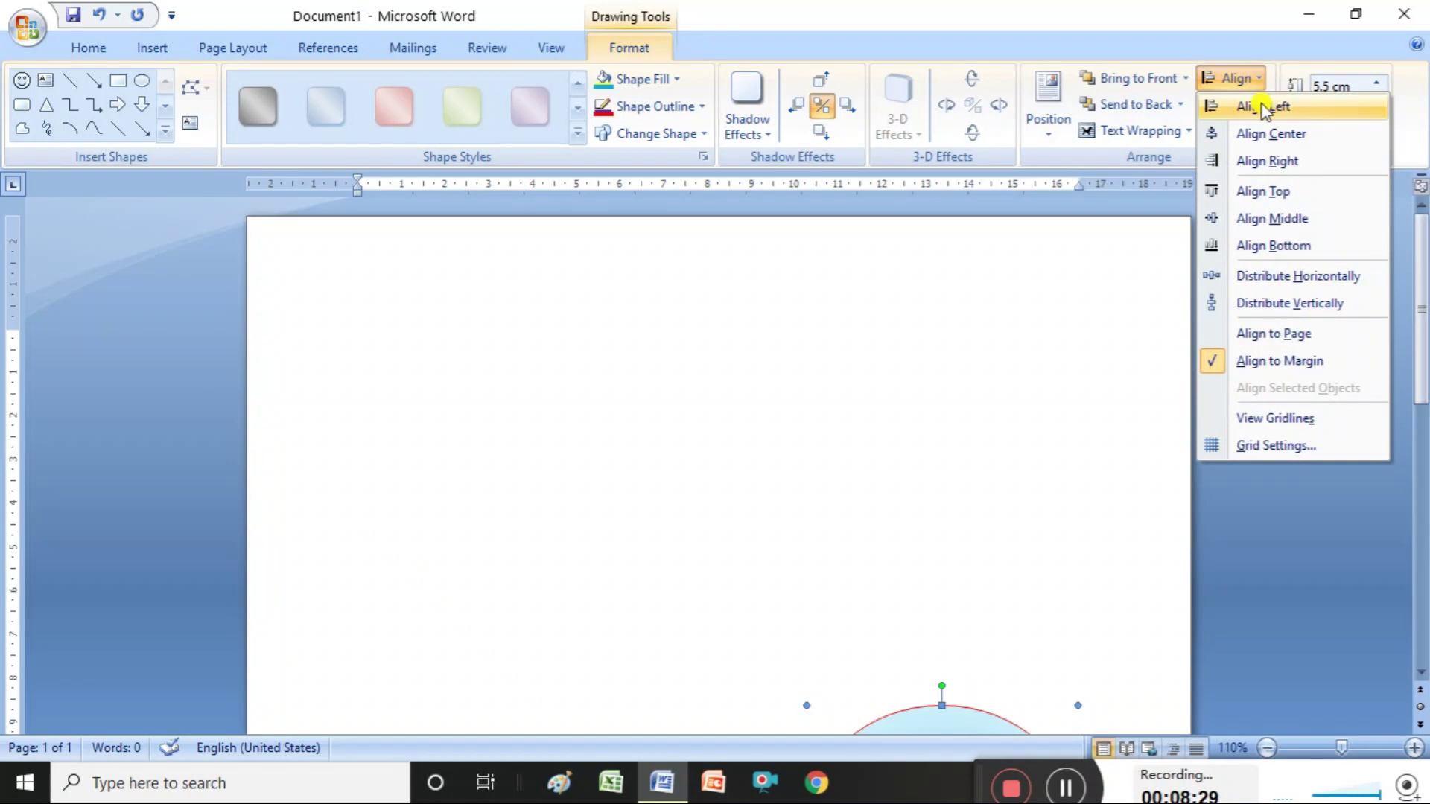
- Align the smiley face to the top margin
left_click(1258, 83)
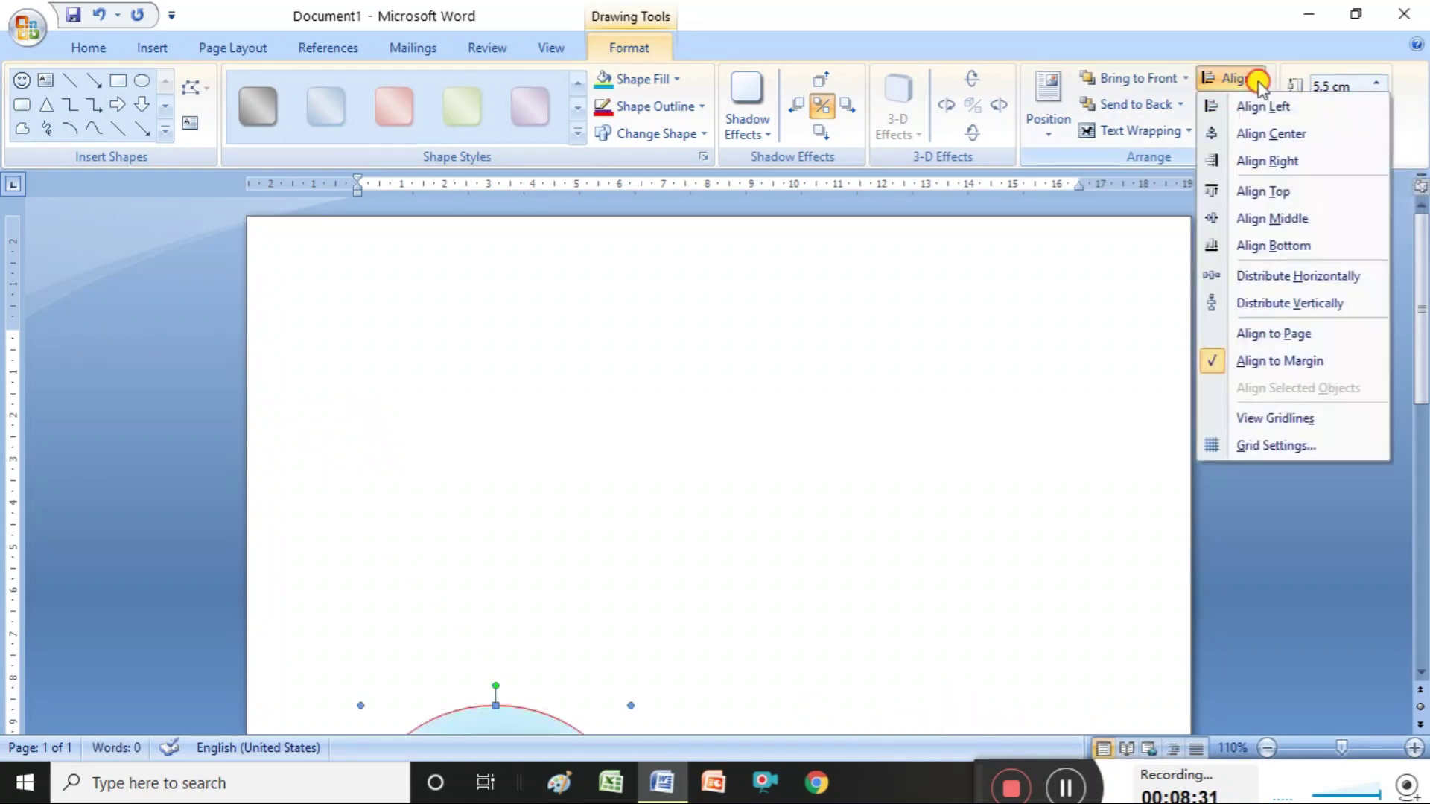
left_click(1277, 192)
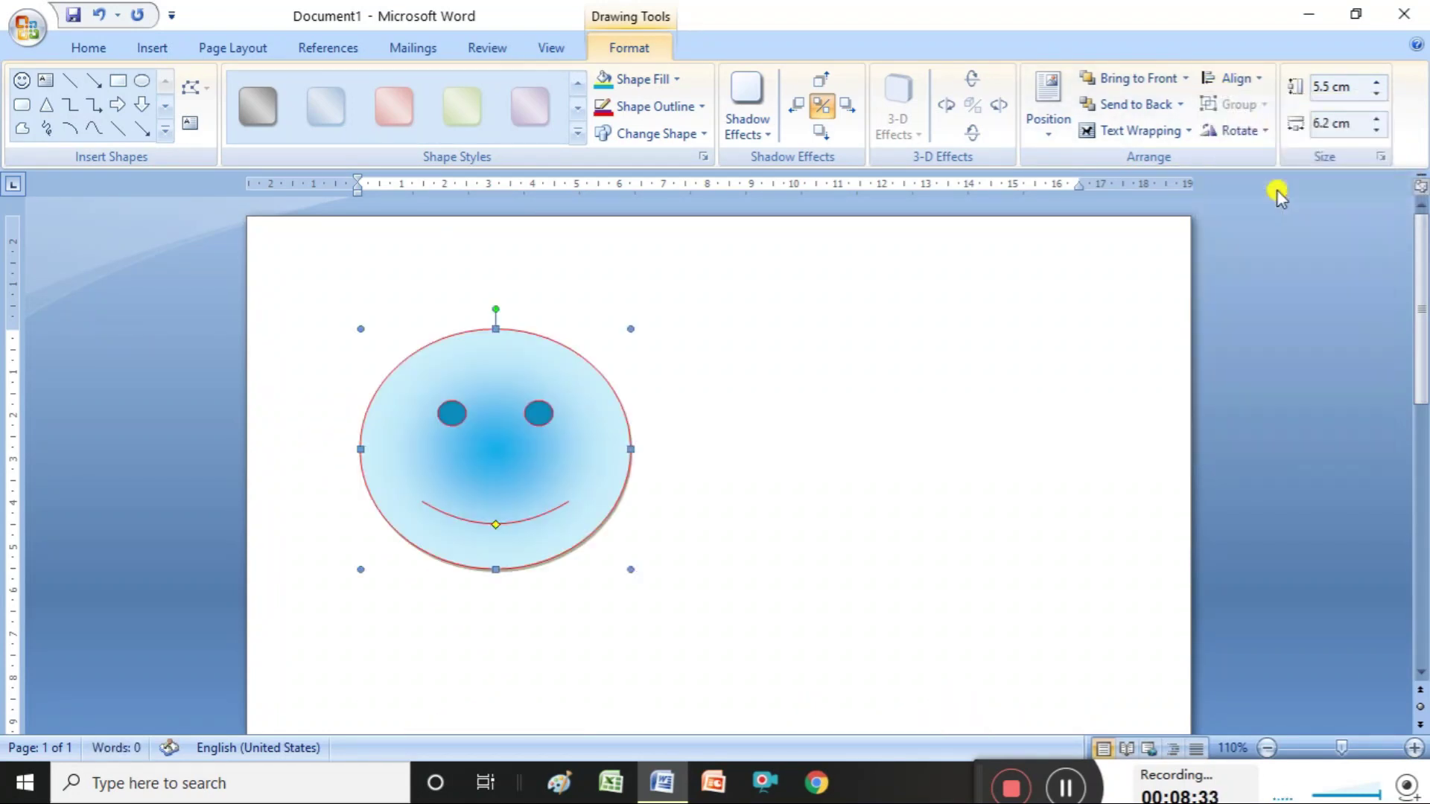
- Distribute the smiley face horizontally and vertically within the page margins
left_click(1257, 84)
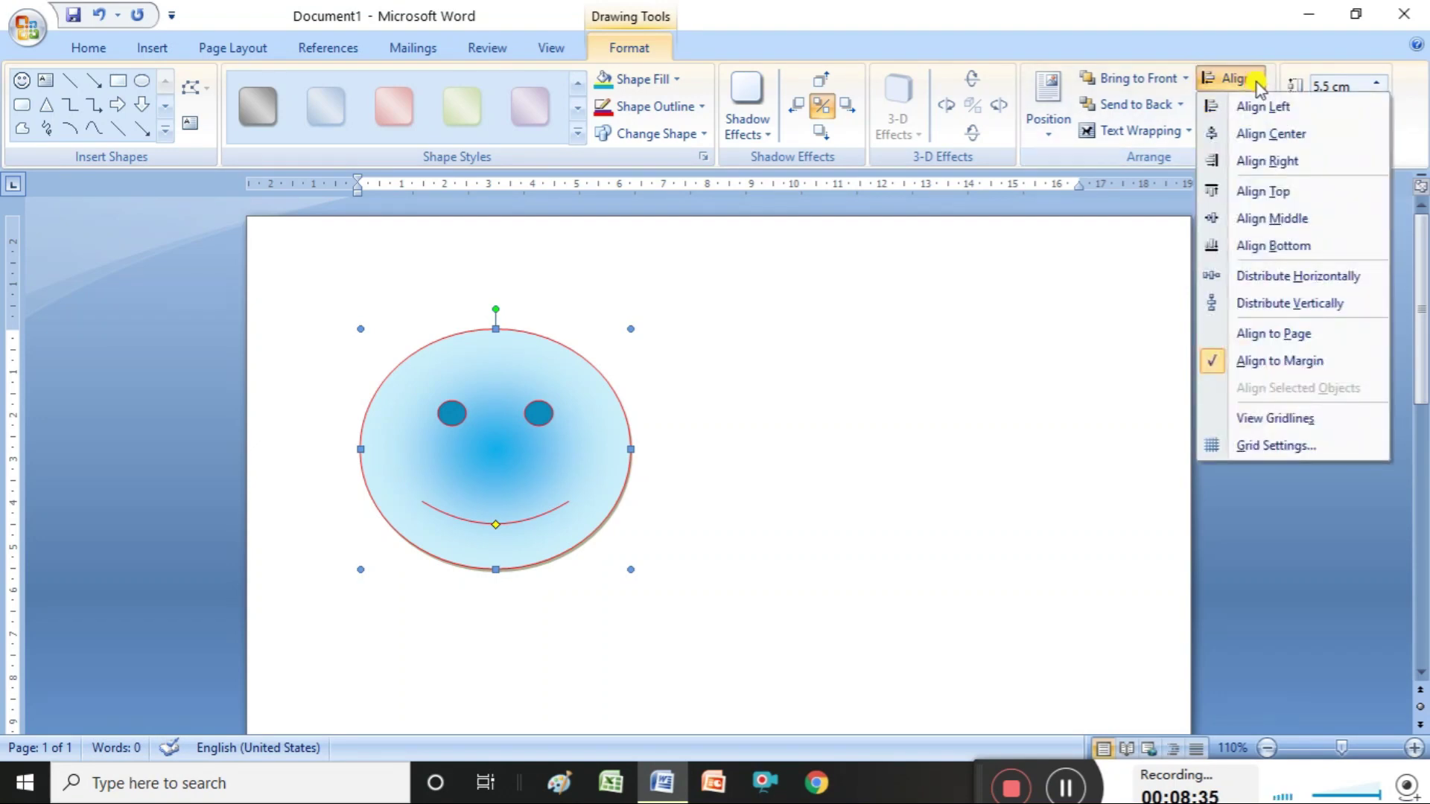
left_click(1300, 277)
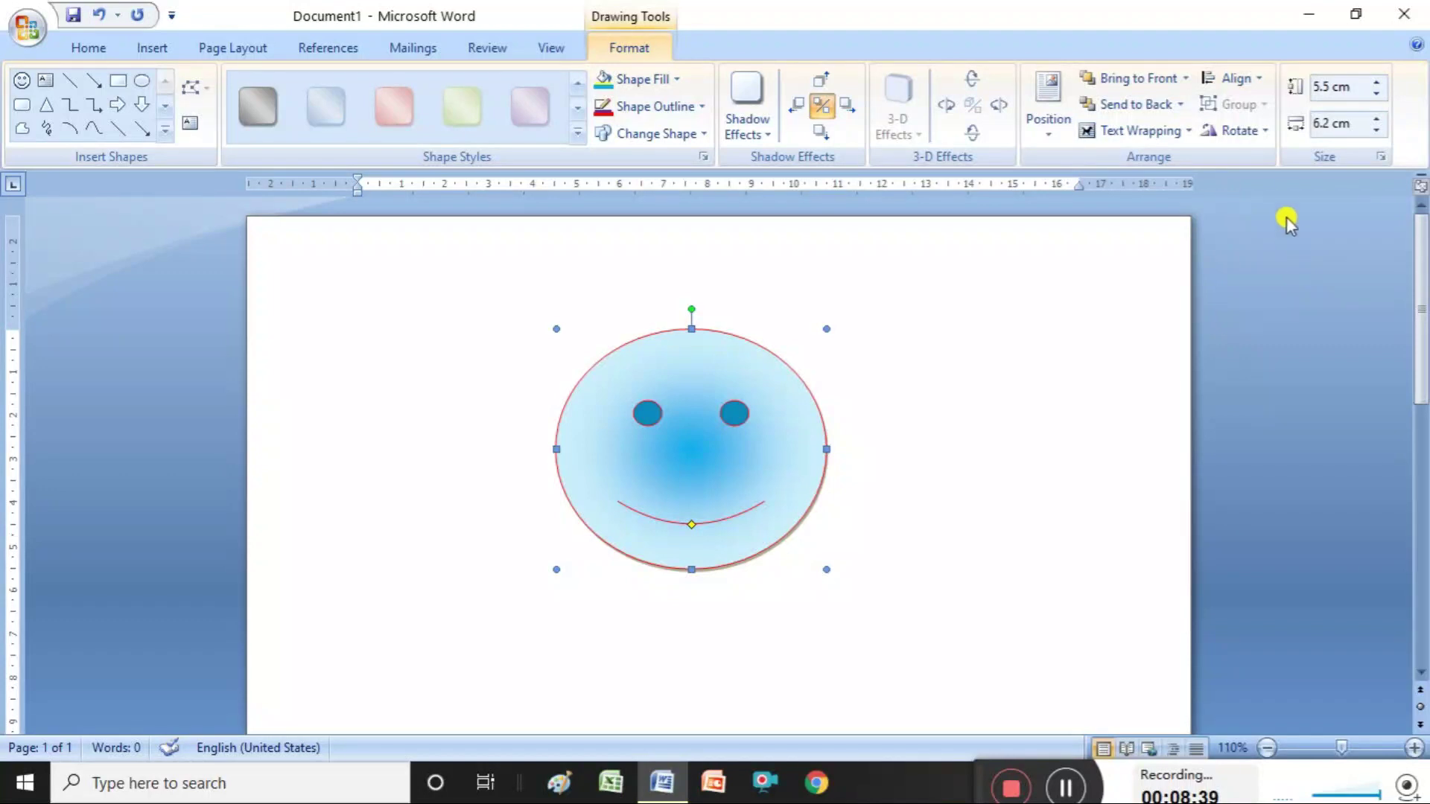
left_click(1257, 80)
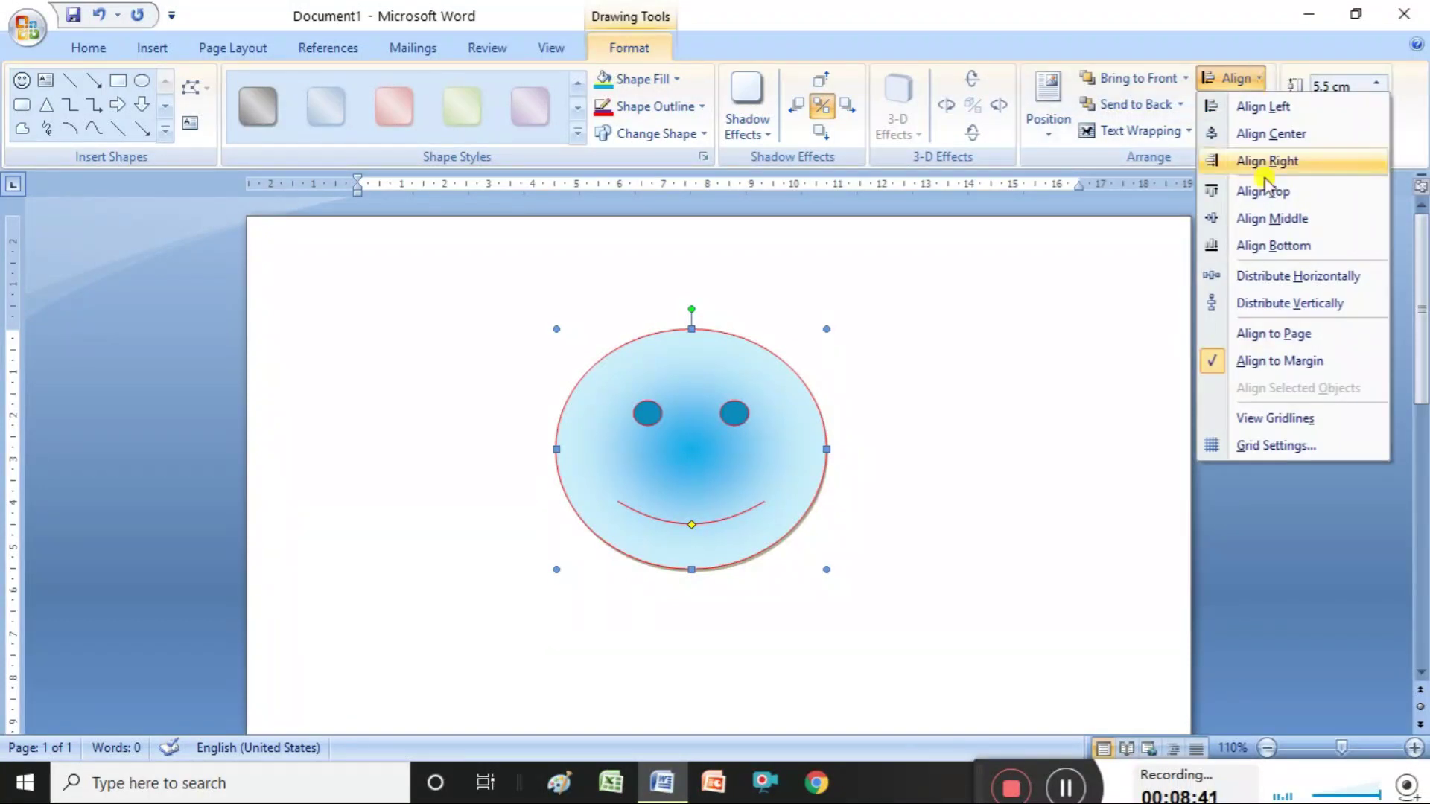
left_click(1272, 305)
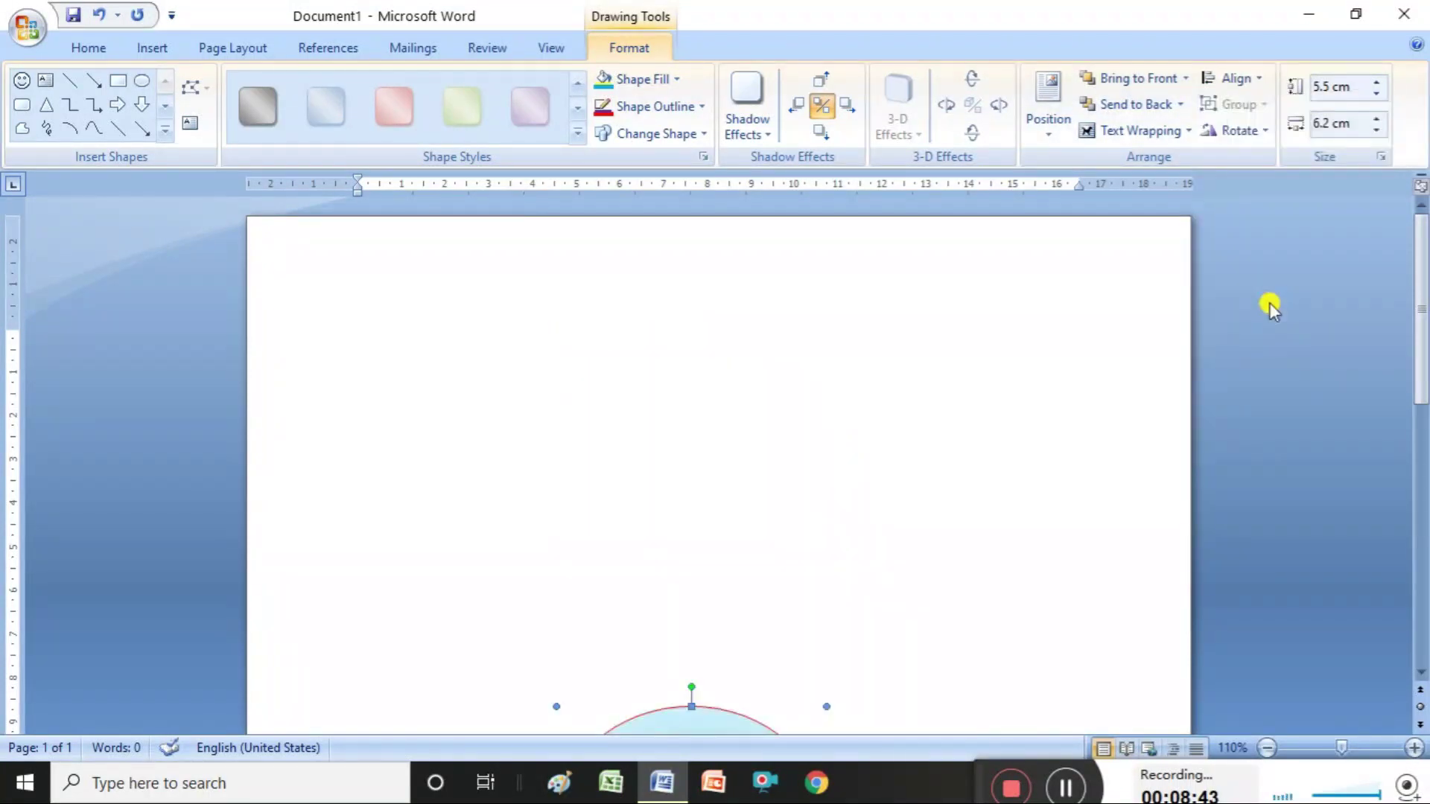
- Align the smiley face to both the left margin and the top margin
left_click(1255, 77)
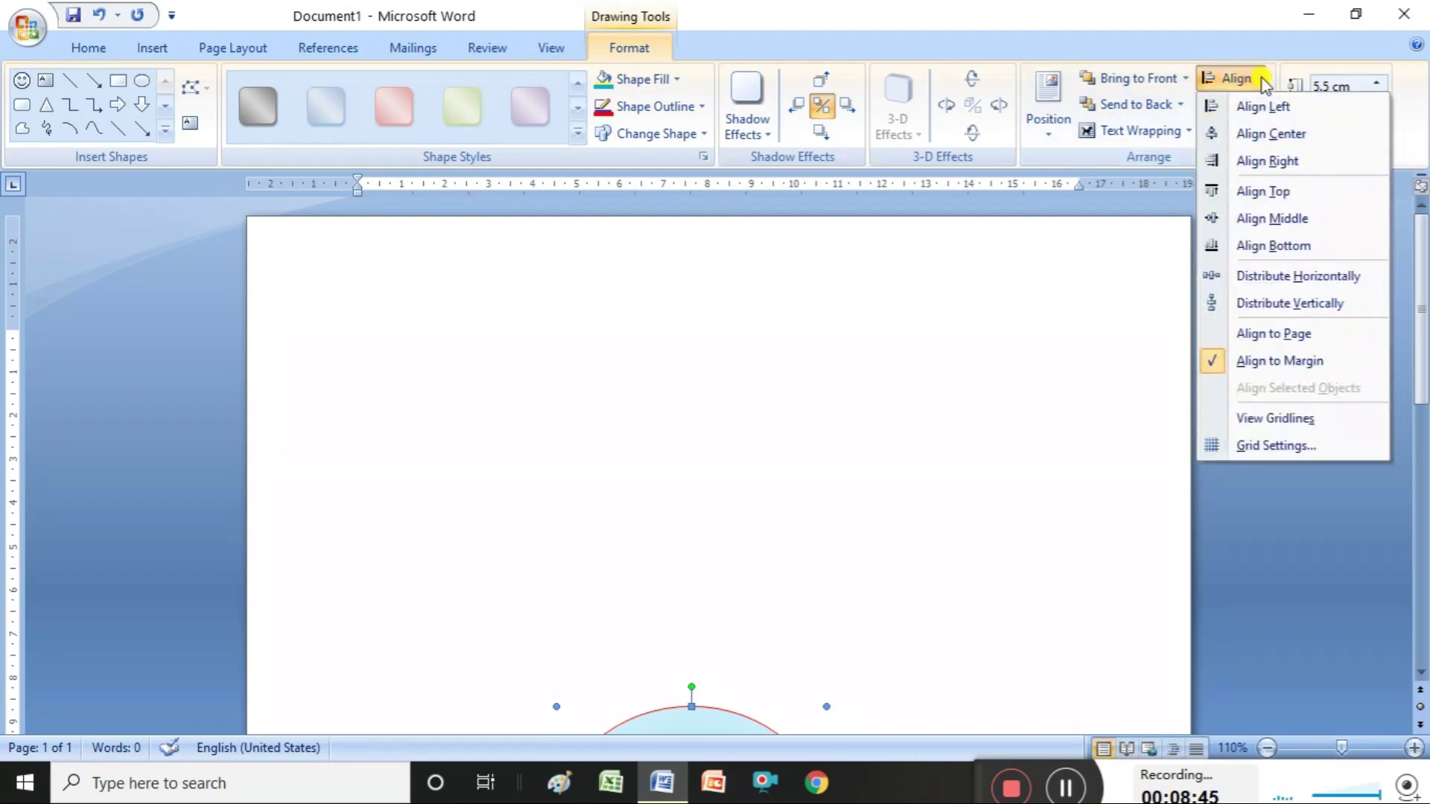
left_click(1266, 107)
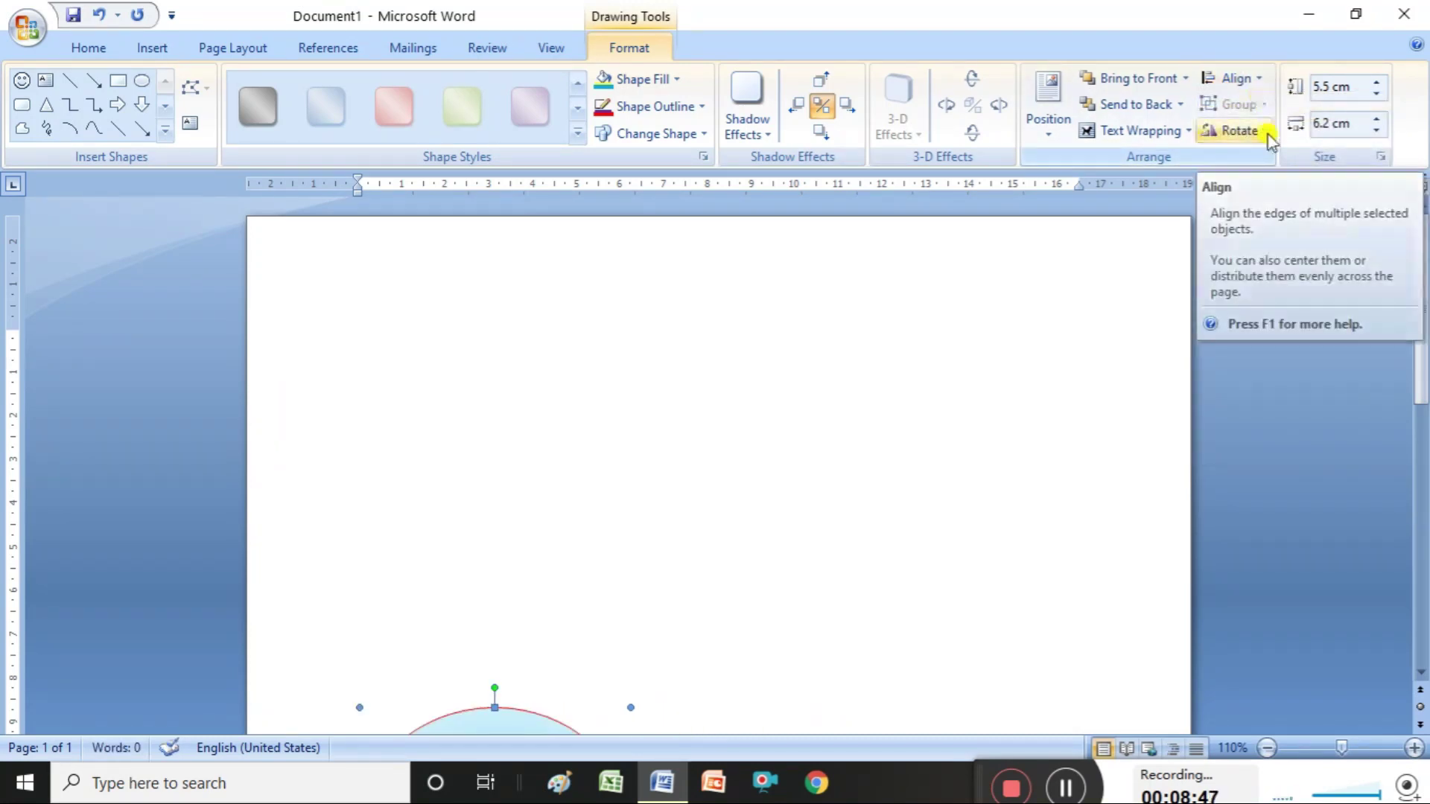
left_click(1256, 79)
left_click(1281, 196)
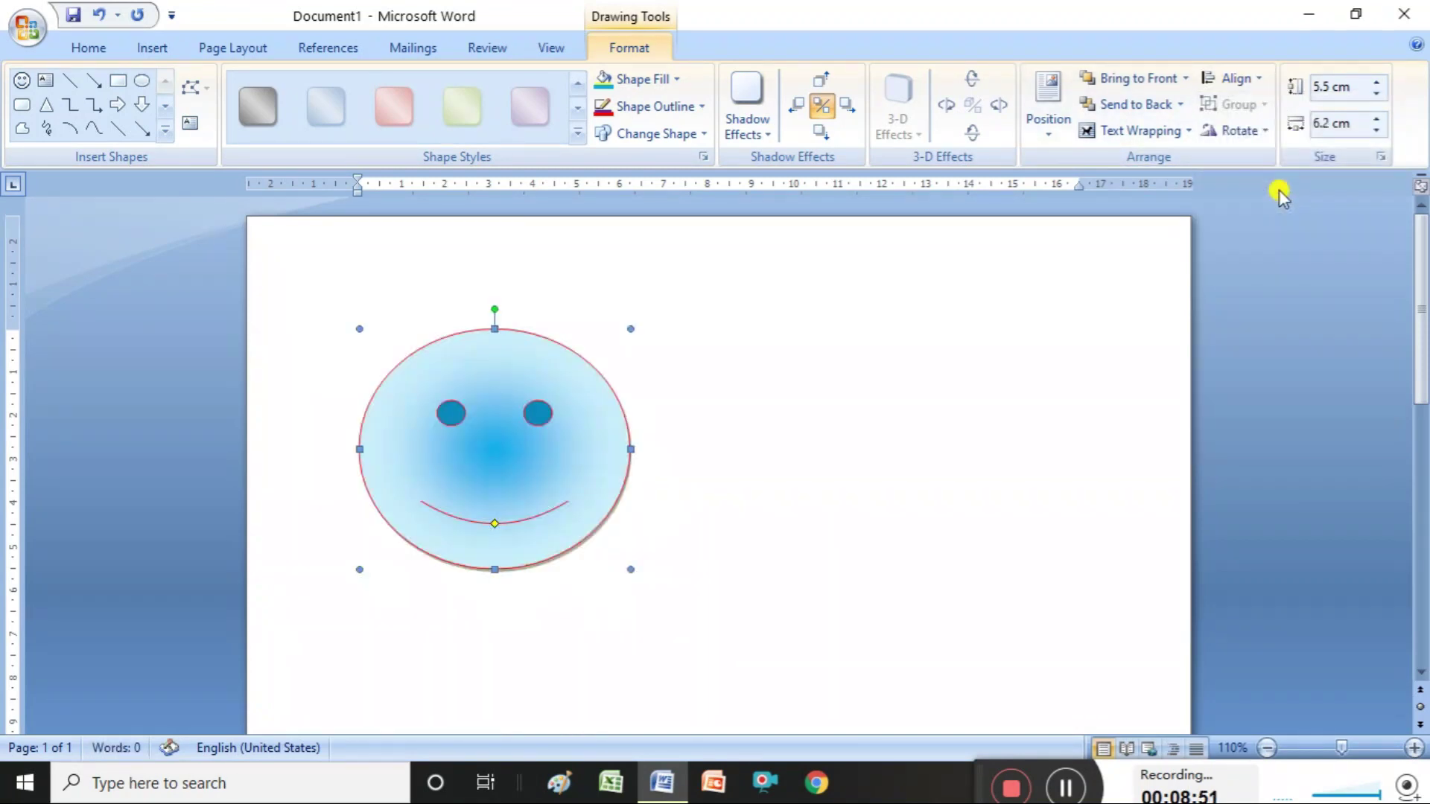
- Preview the smiley face rotated right by 90°, and flip it horizontally
left_click(1264, 131)
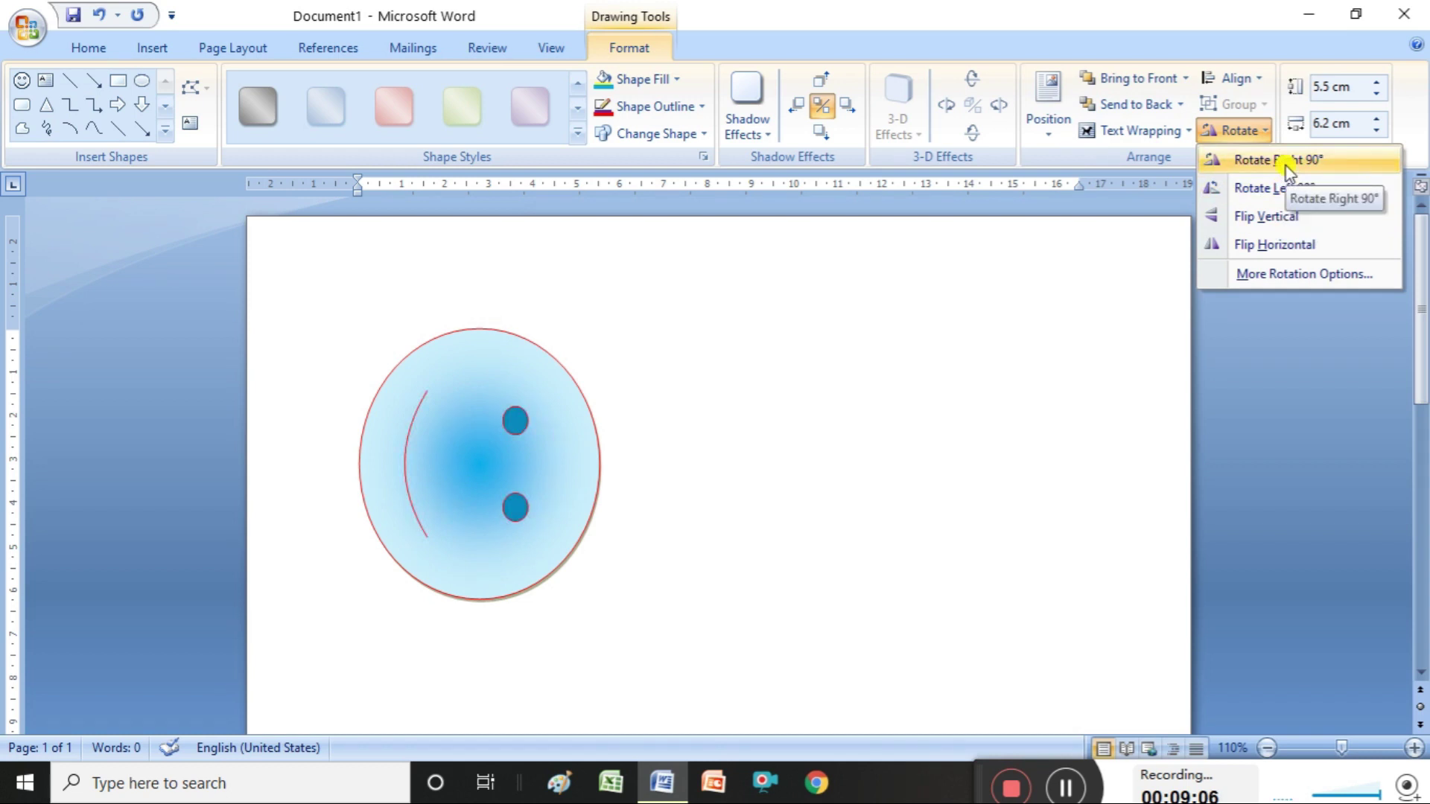
left_click(1291, 244)
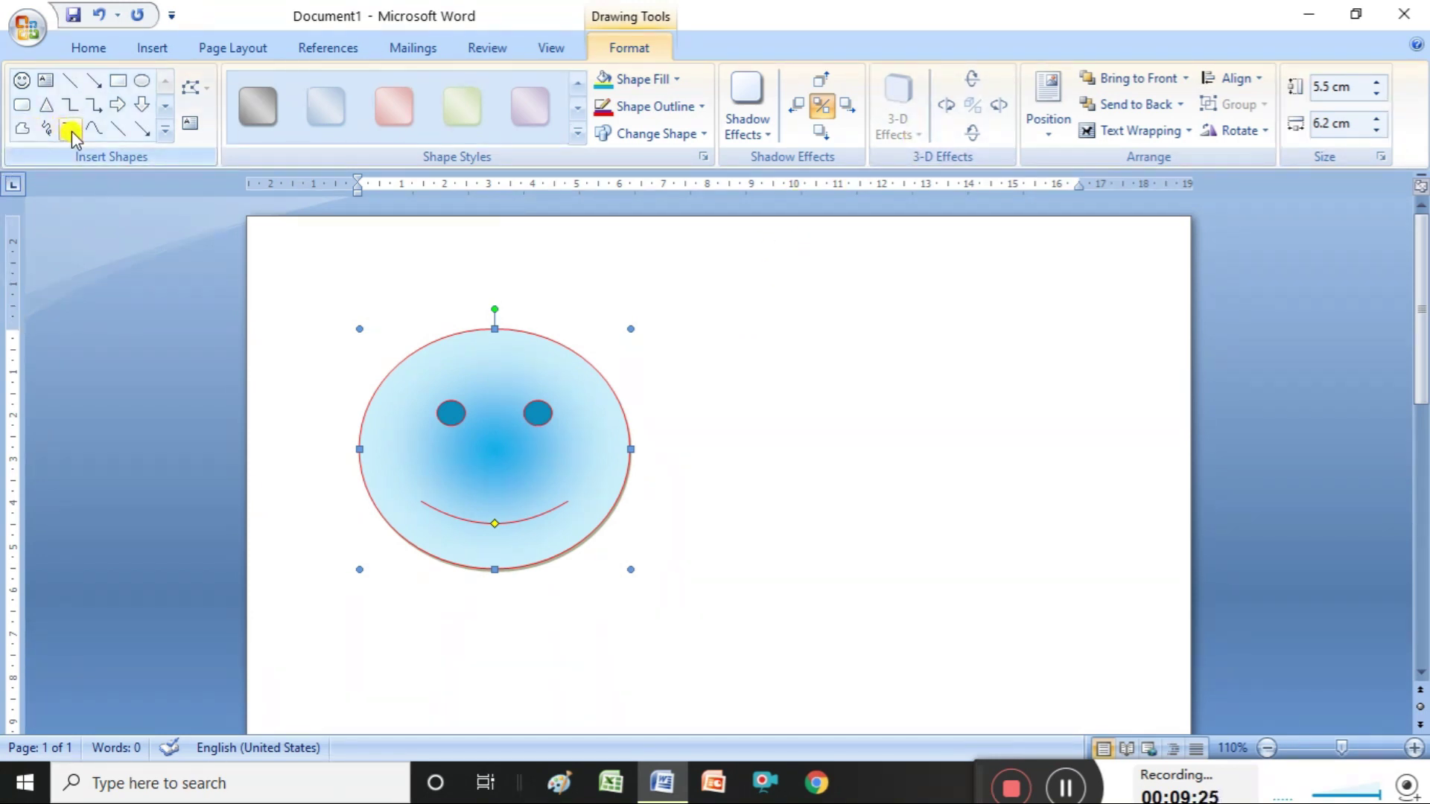
- Draw a circle about 3.3 cm across beside the smiley face and apply the light green diagonal-gradient shape style to it
left_click(142, 81)
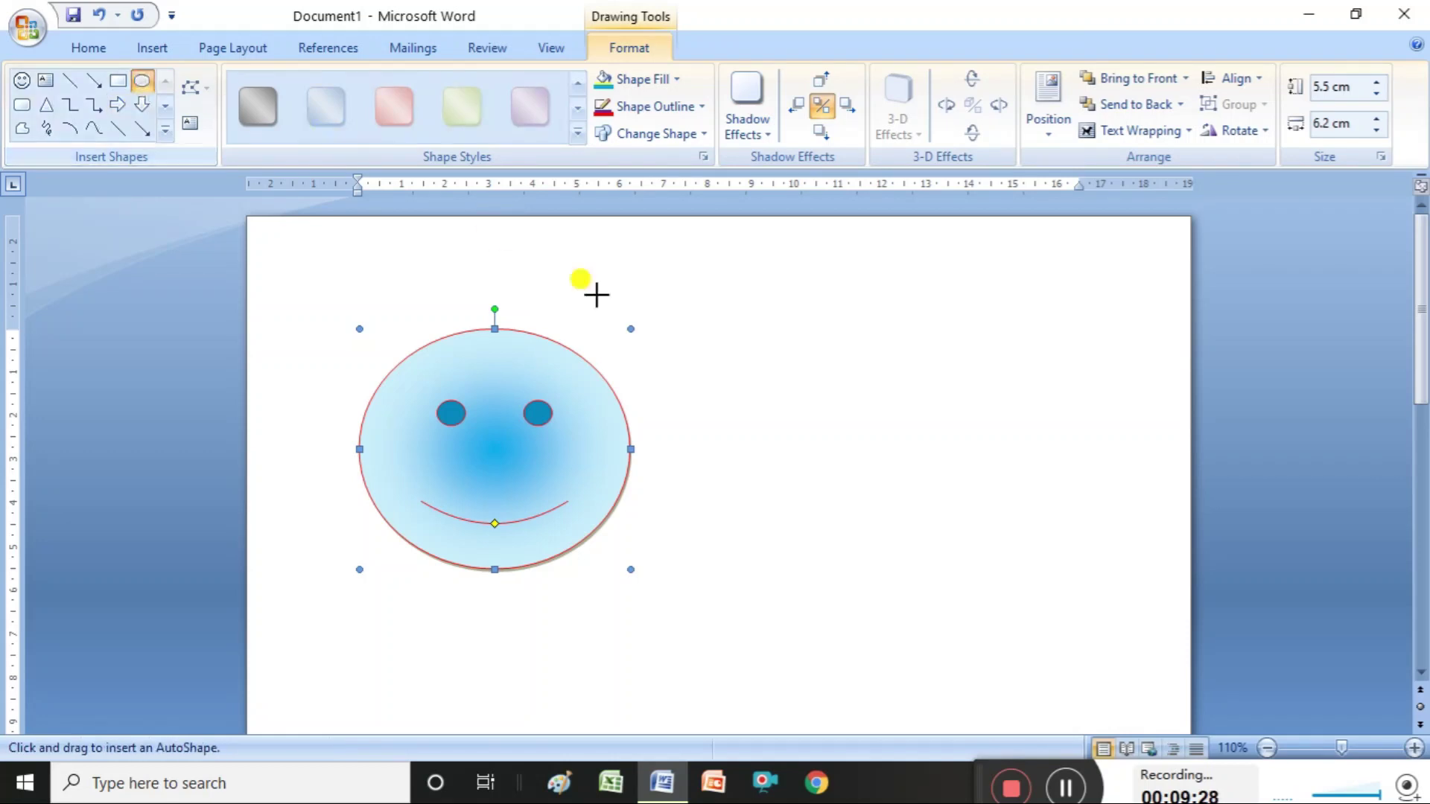
left_click_drag(786, 393, 931, 538)
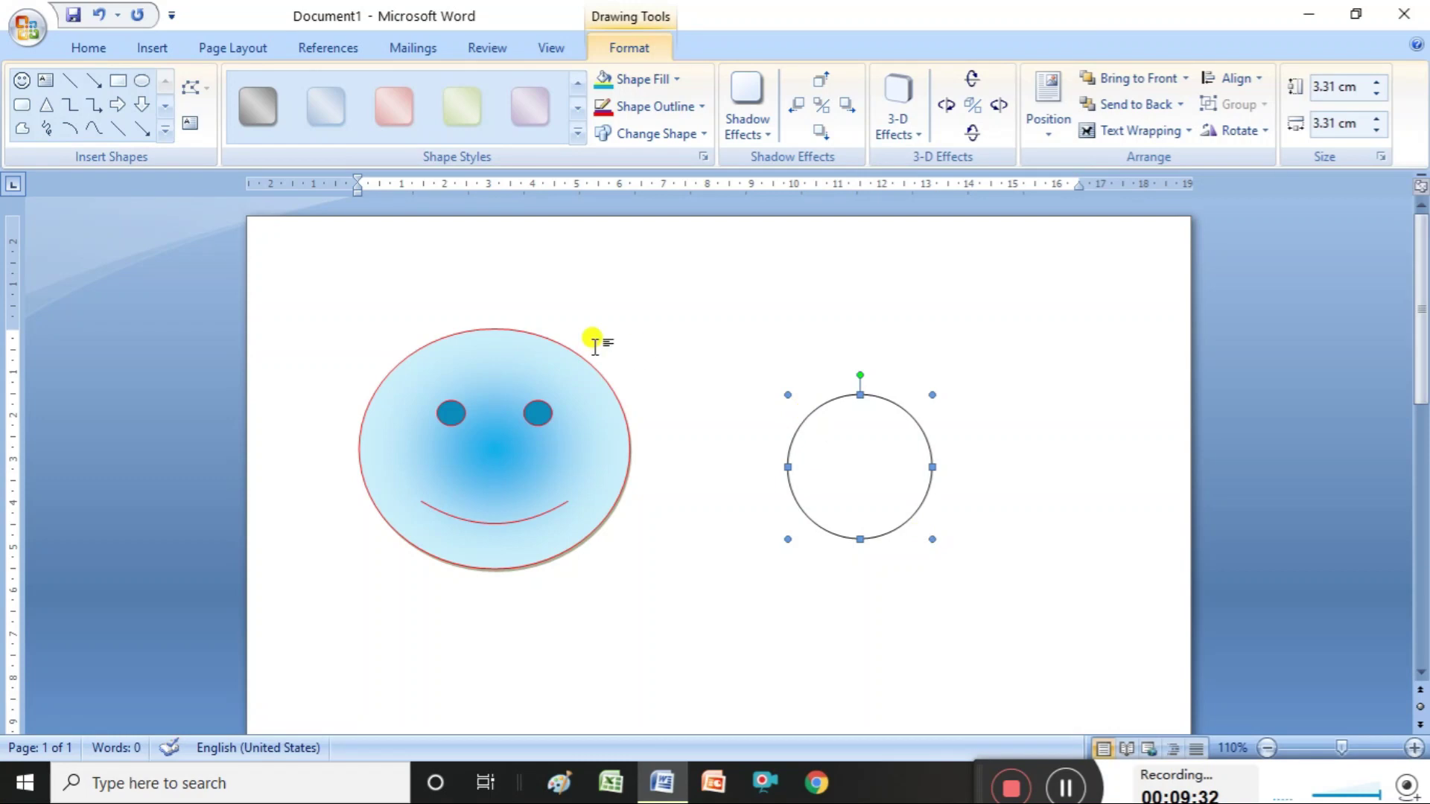
left_click(450, 119)
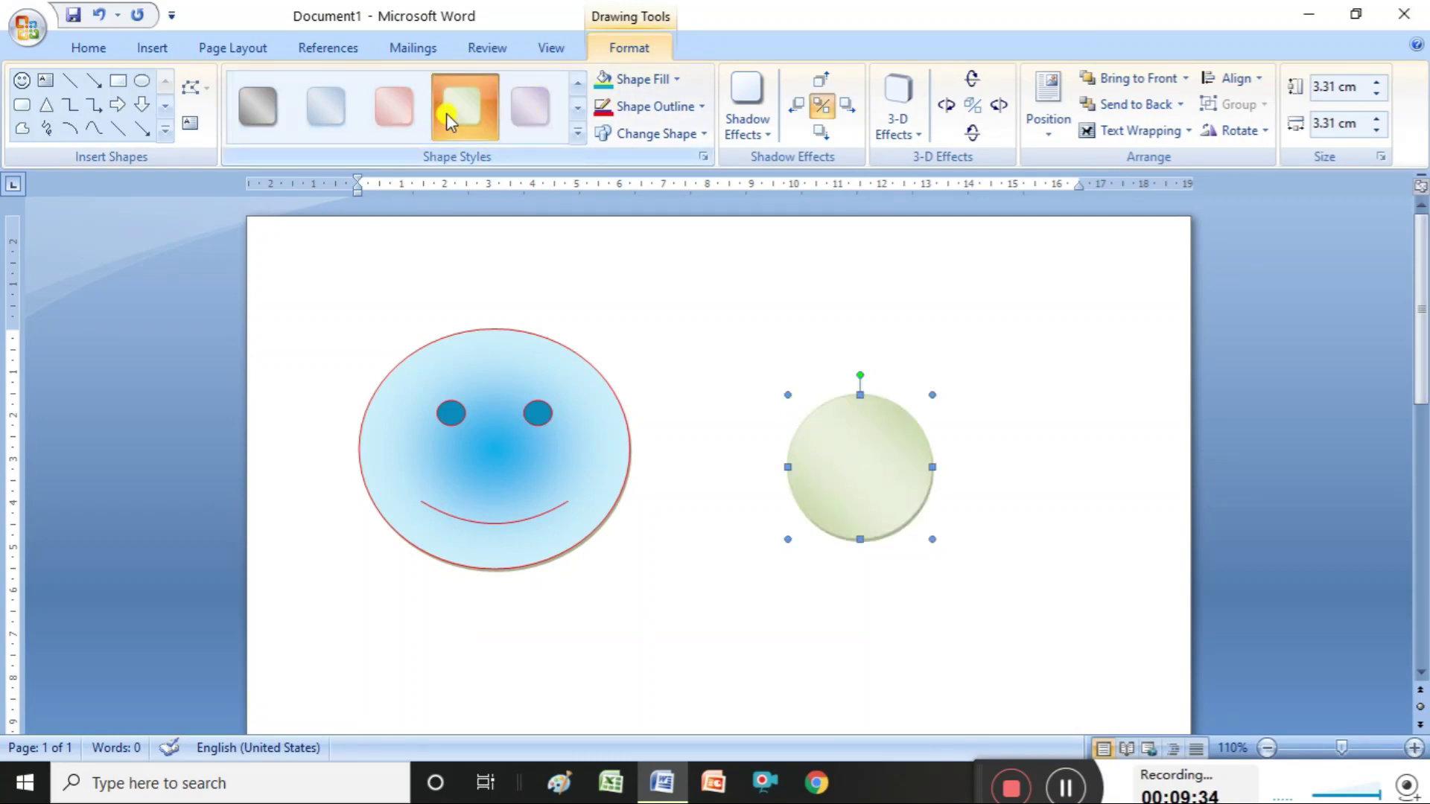